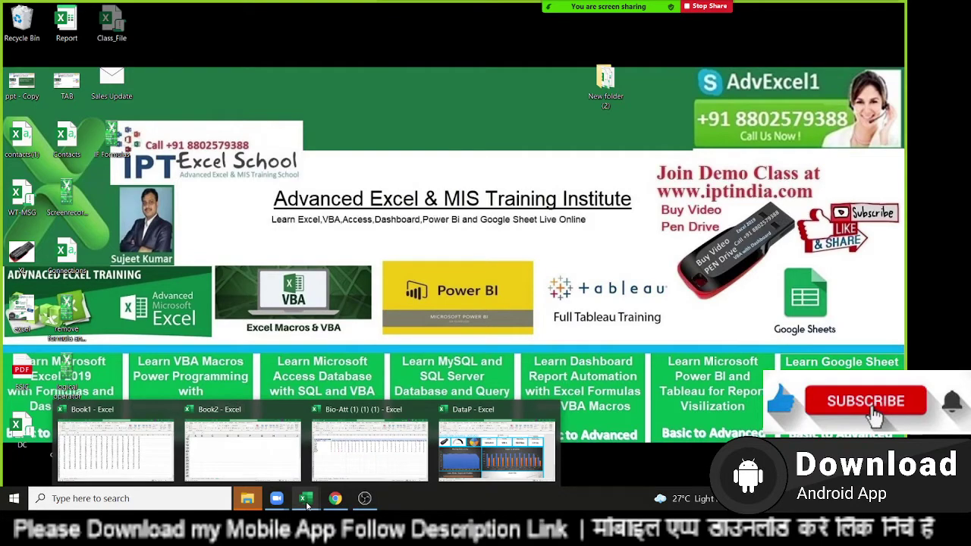
- Select the SID-to-MRP sales table down to the last row on the DataP Data sheet
click(489, 453)
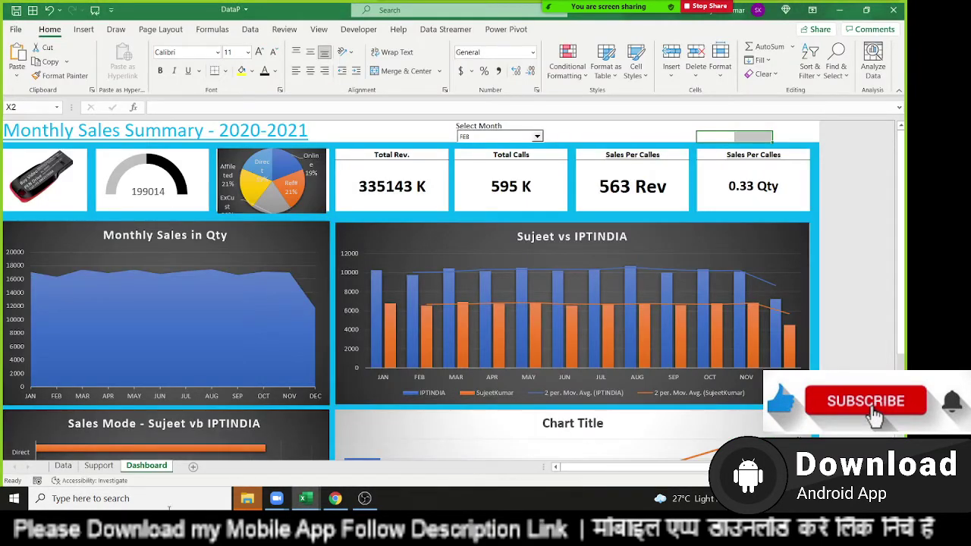
click(60, 465)
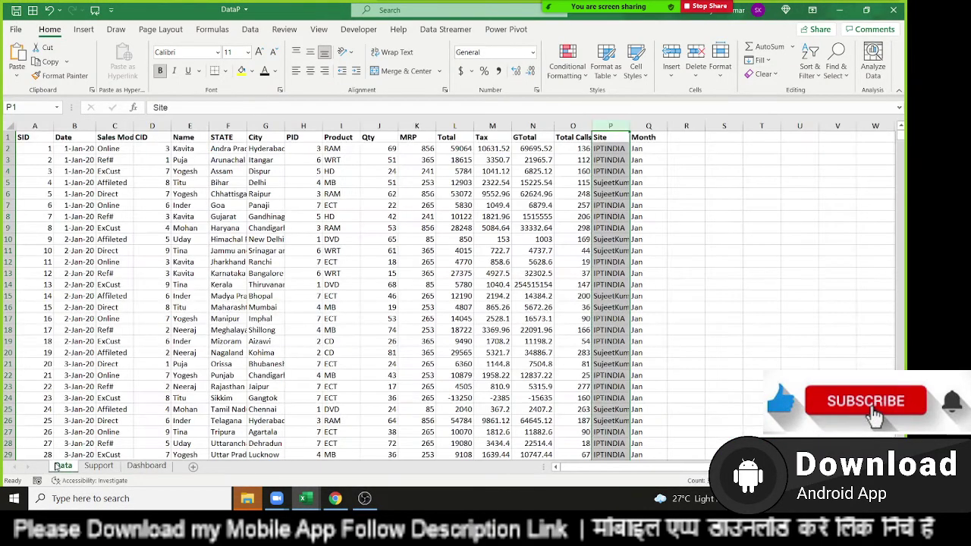
click(23, 139)
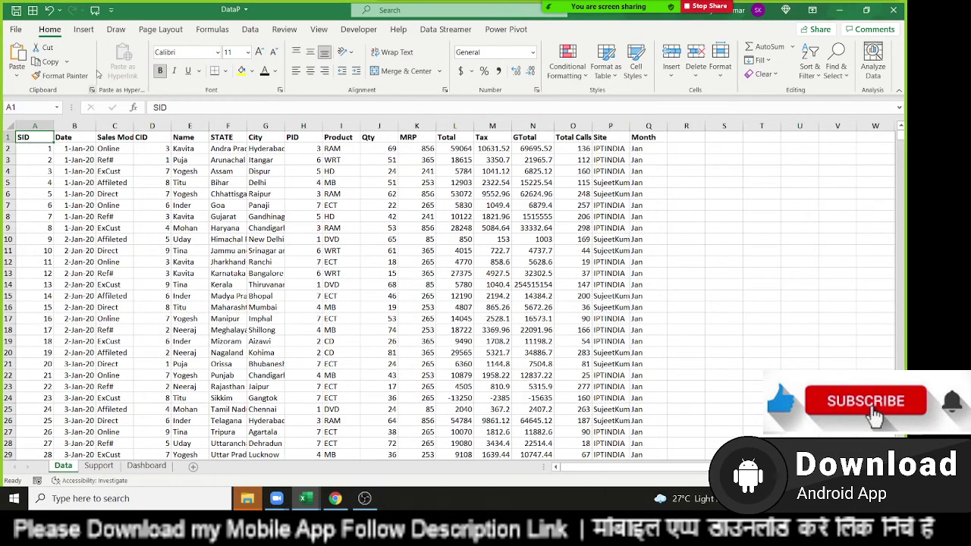
click(83, 29)
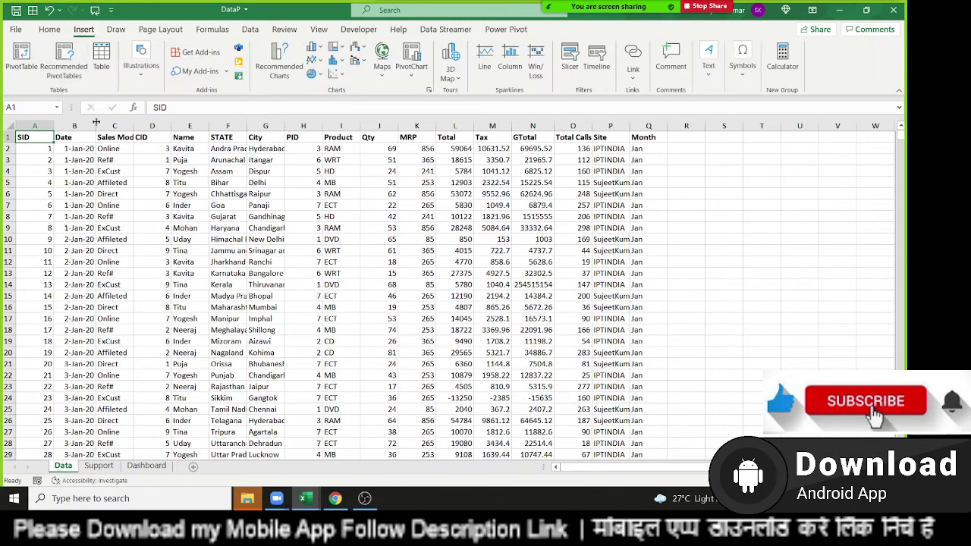
shift+click(418, 139)
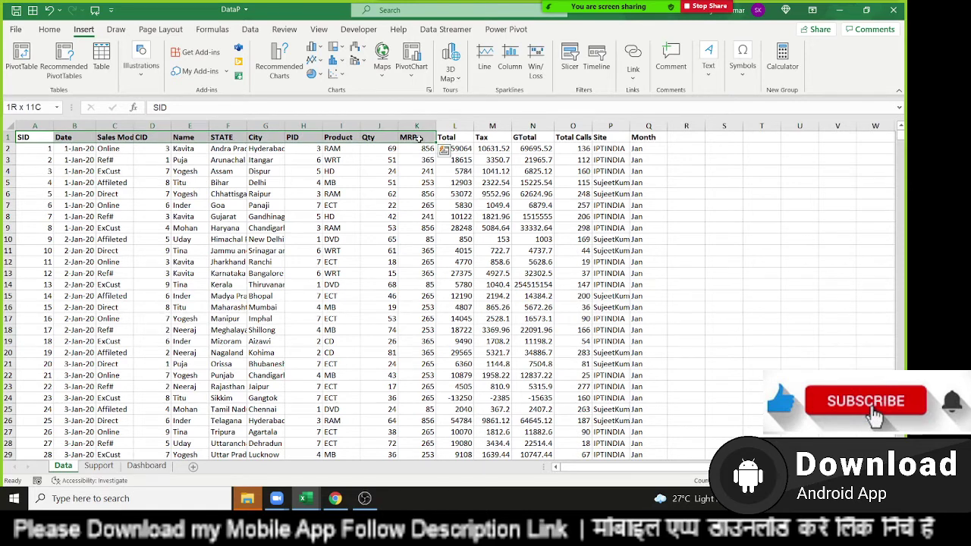
key(ctrl+shift+Down)
- Copy the selected sales data and create a new blank workbook
key(ctrl+q)
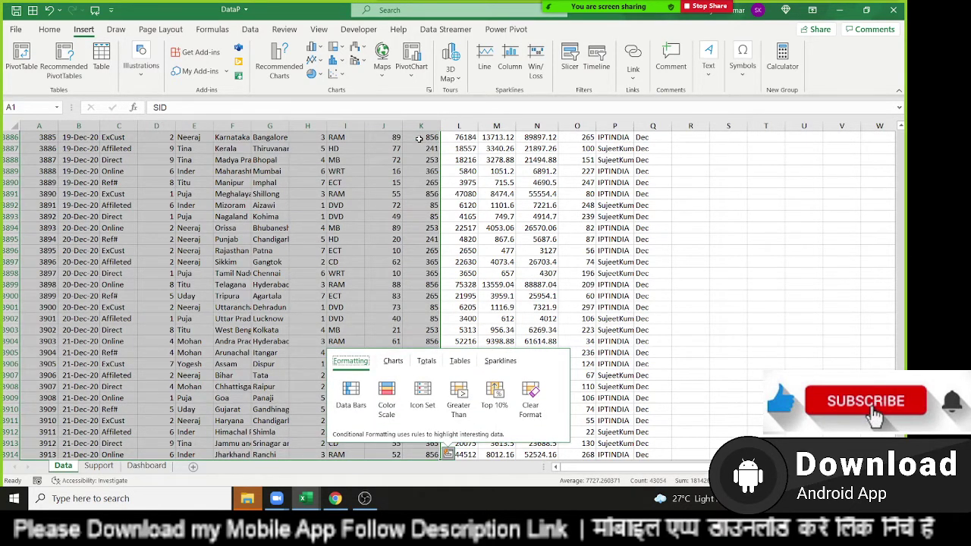
key(Escape)
key(ctrl+c)
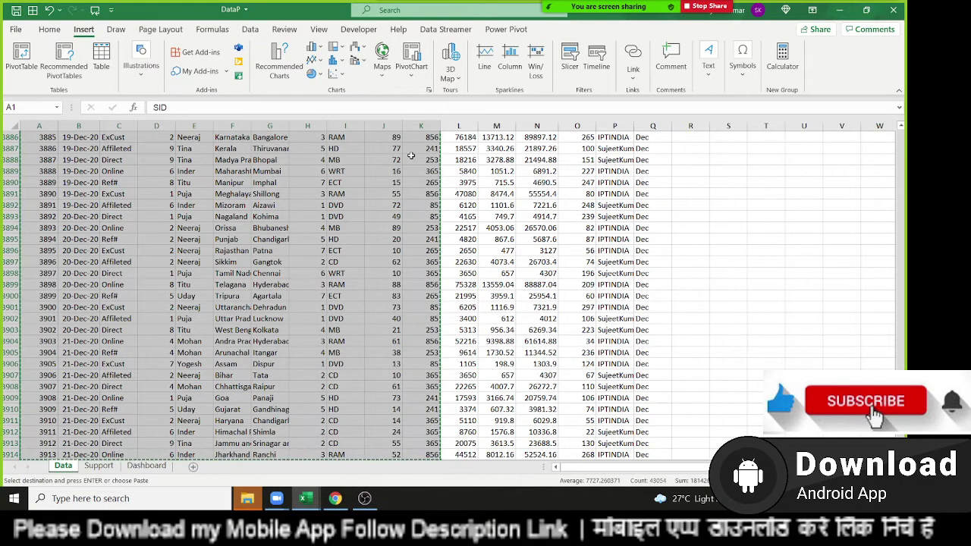
key(ctrl+n)
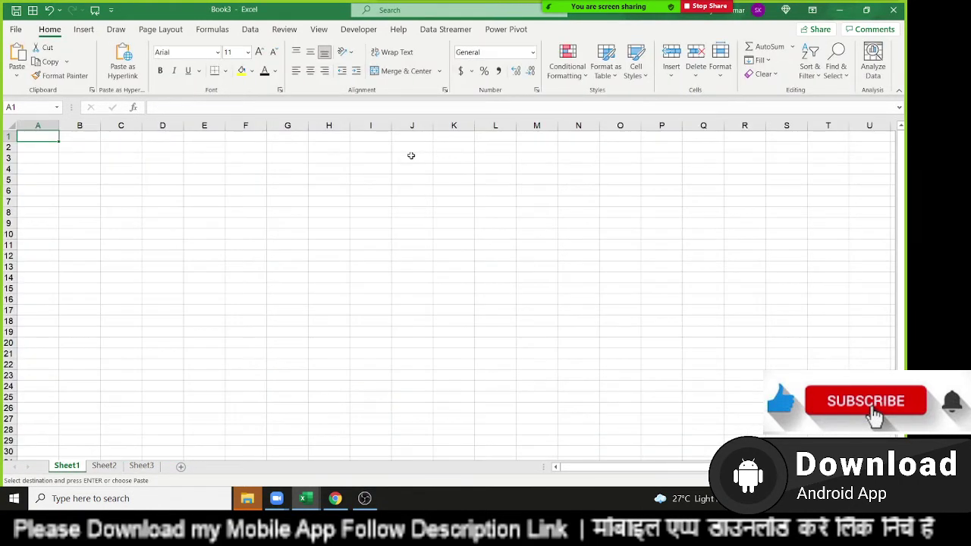
- Paste the data into the new workbook and insert a PivotTable on a new worksheet
key(ctrl+v)
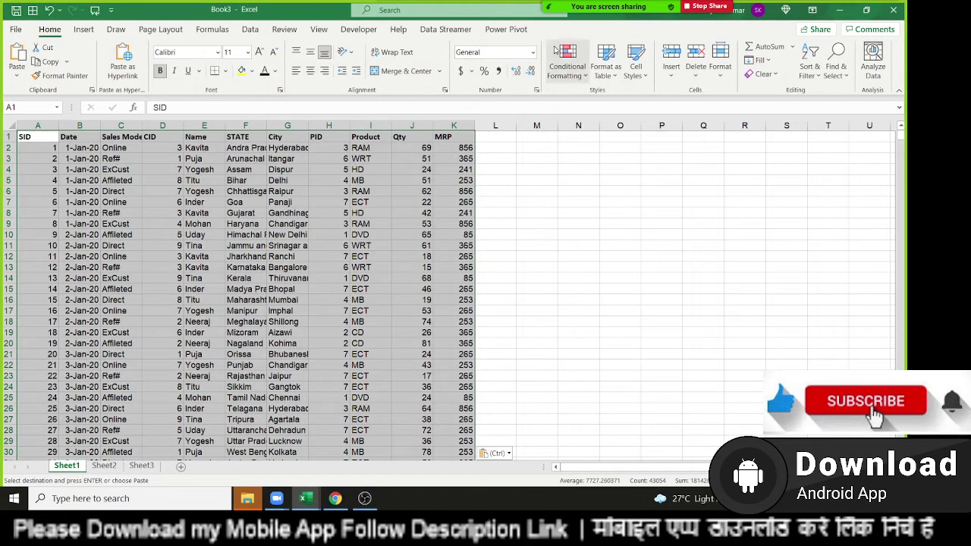
click(84, 31)
click(21, 60)
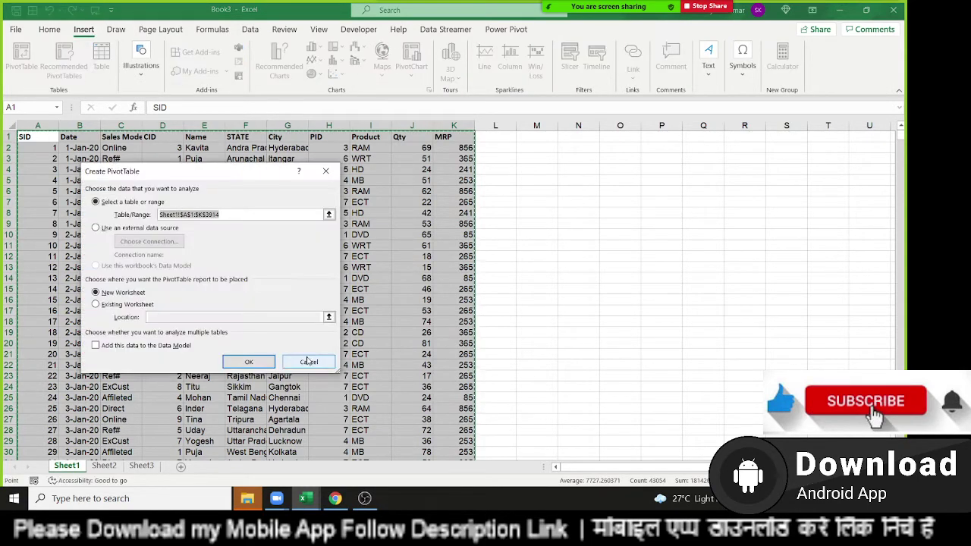
click(248, 362)
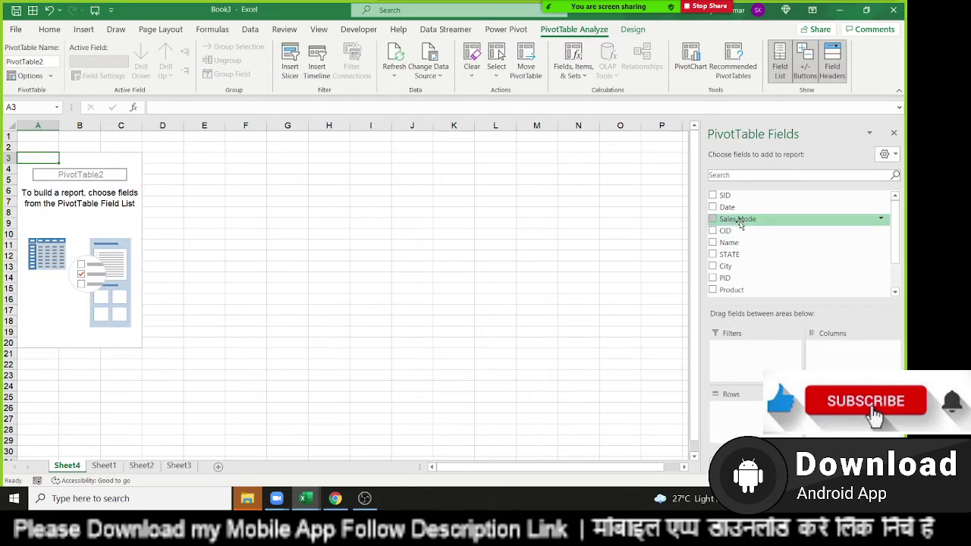
- Put salesperson Name in Rows and Qty in Values, then review the totals (199014)
drag(740, 243, 751, 409)
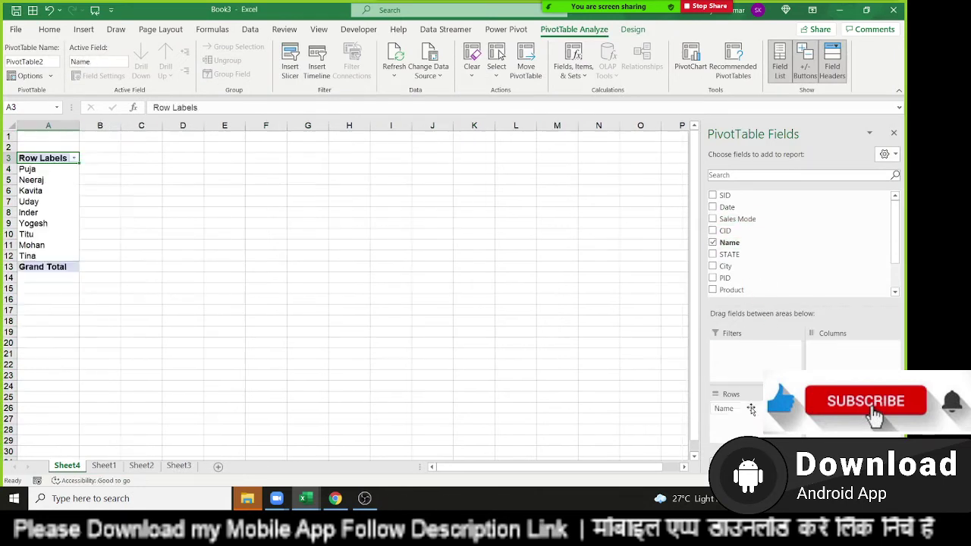
scroll(759, 250, down, 1)
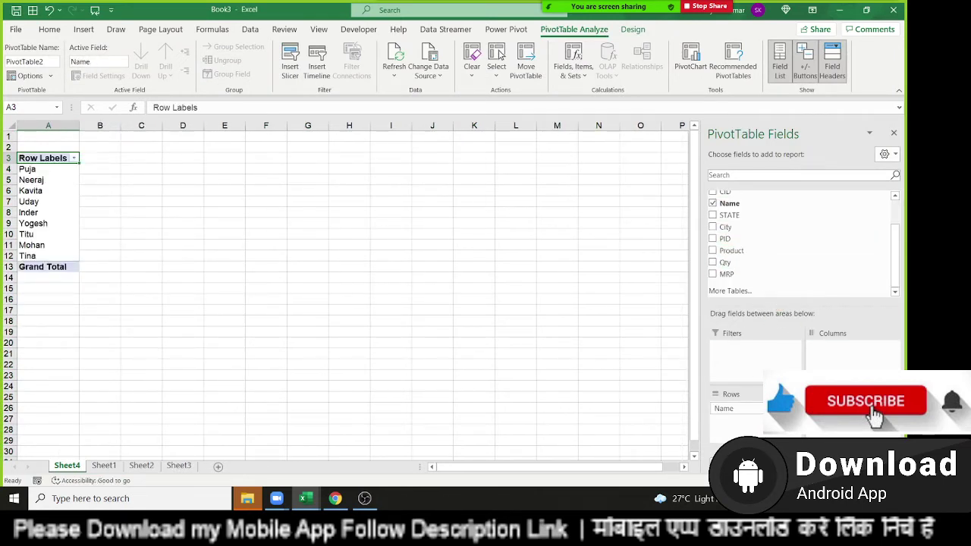
click(712, 262)
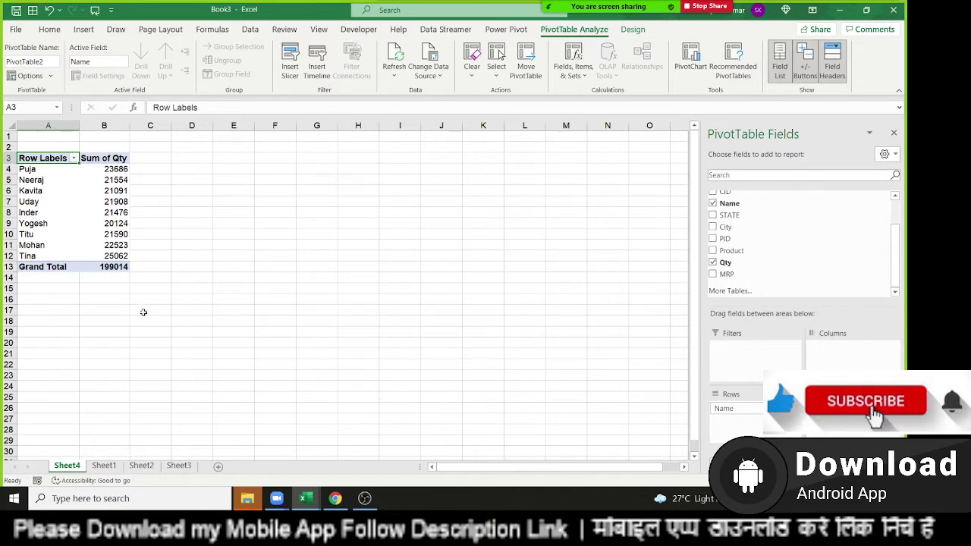
click(129, 256)
drag(129, 256, 129, 173)
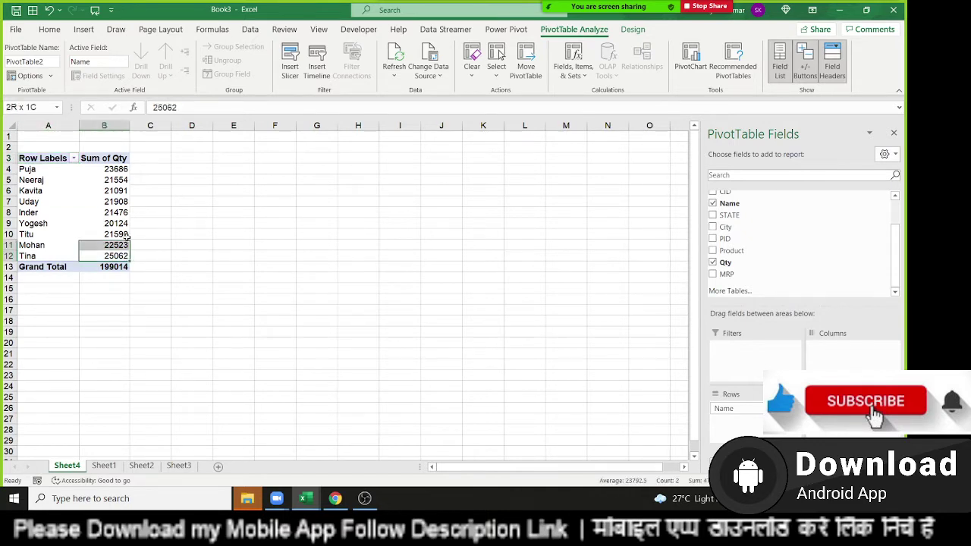
click(128, 171)
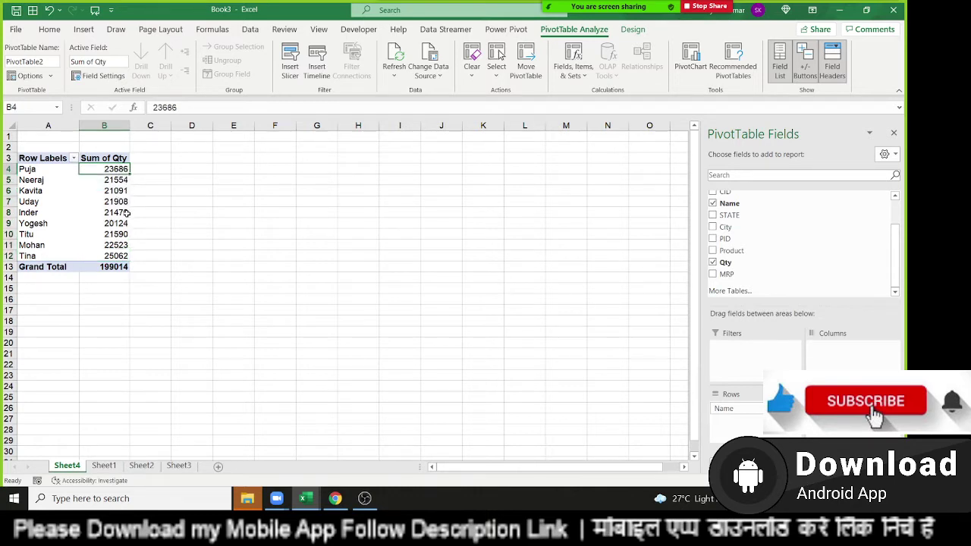
click(101, 267)
drag(114, 173, 114, 258)
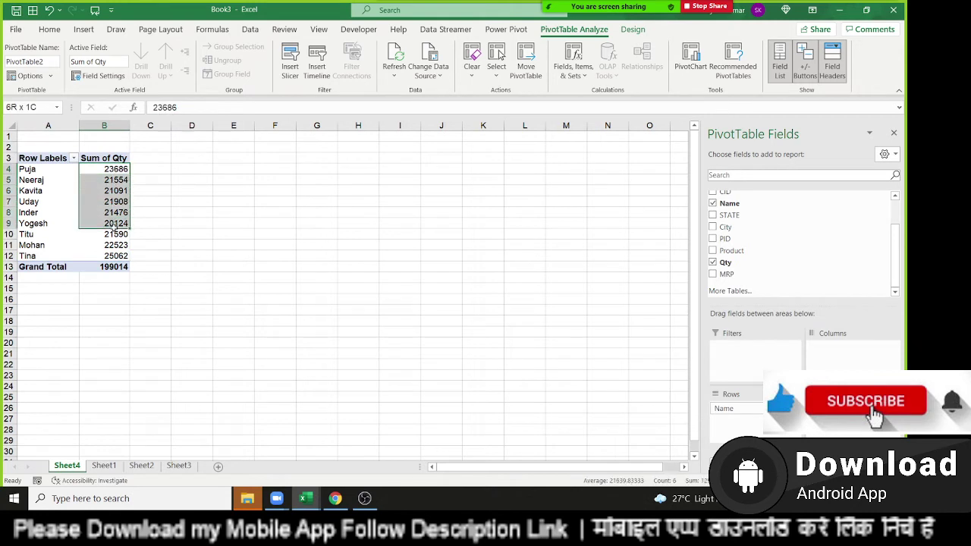
mouse_move(114, 257)
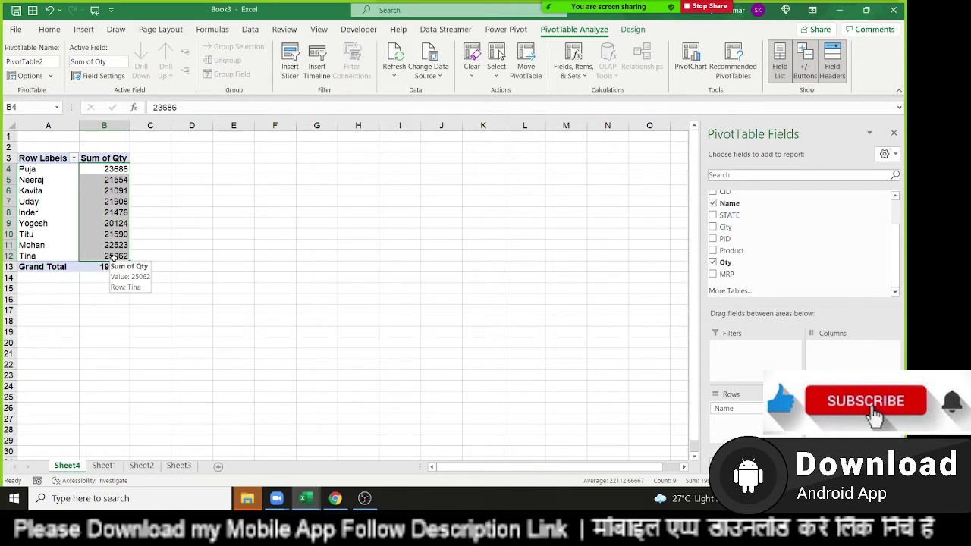
- Drag Qty into Values again as Sum of Qty2 and open its Value Field Settings
click(112, 259)
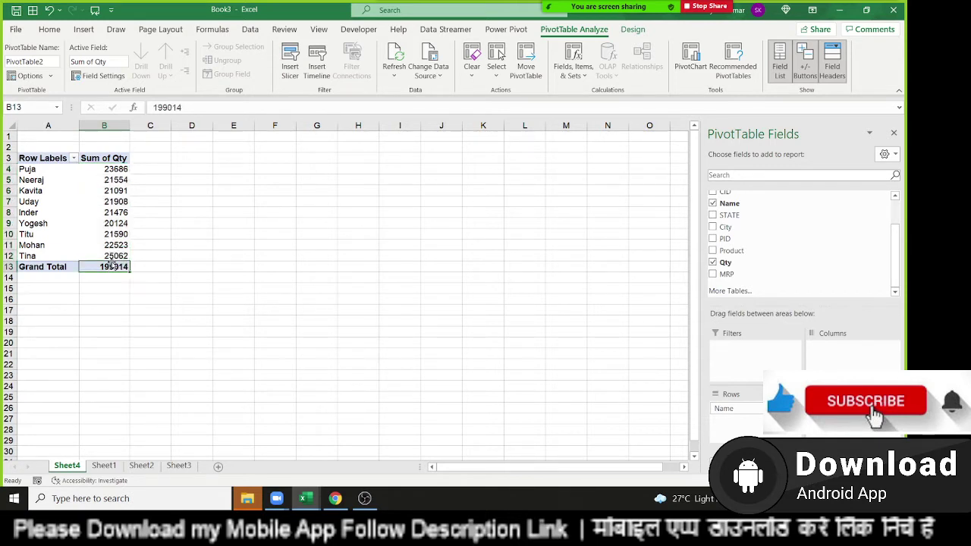
drag(112, 259, 113, 180)
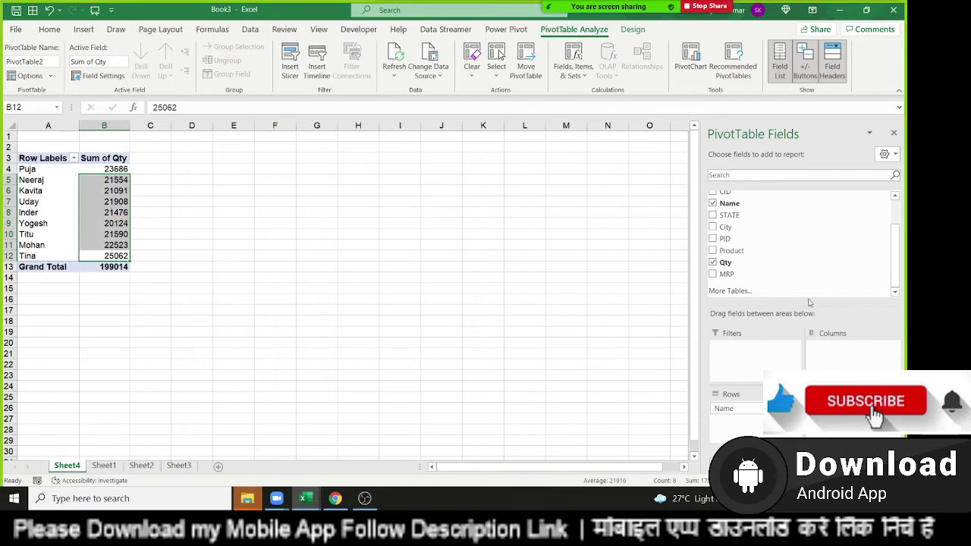
drag(726, 266, 806, 359)
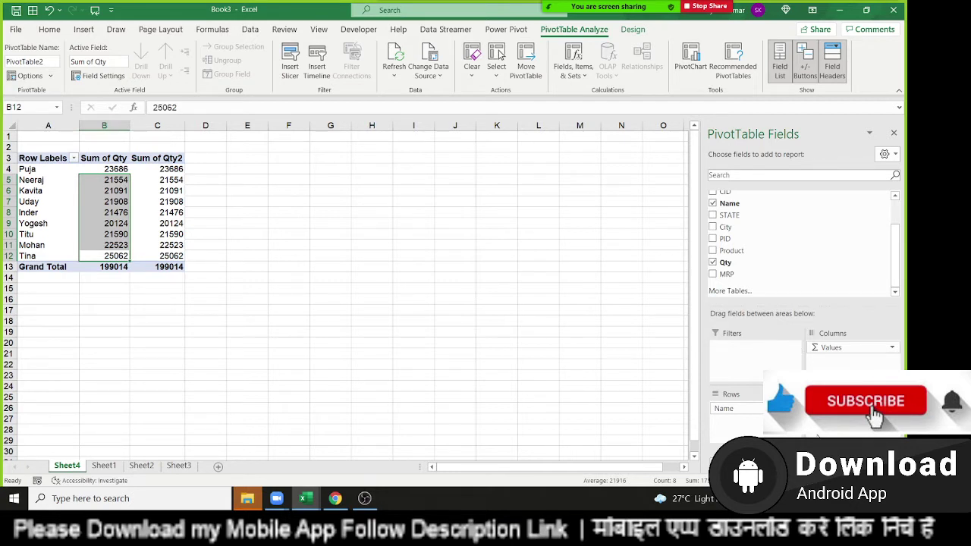
click(174, 158)
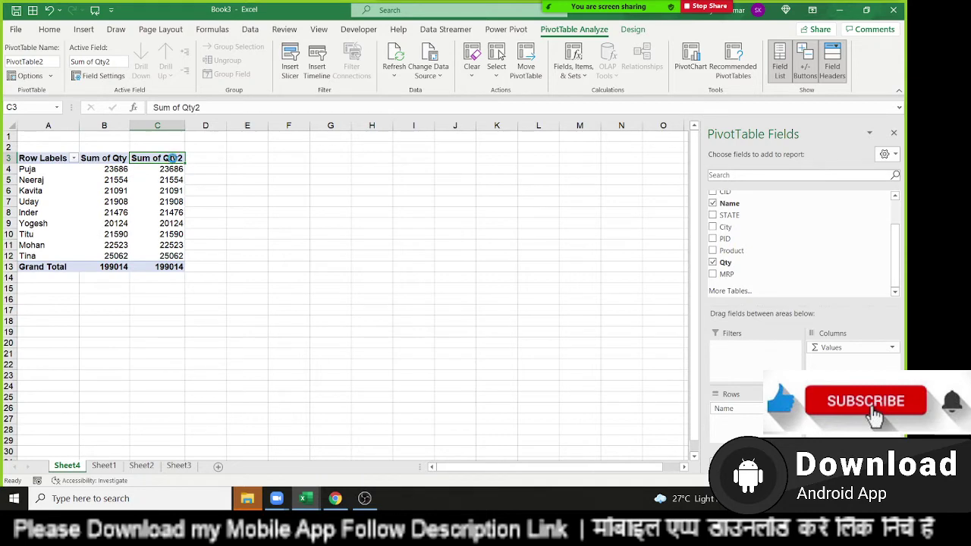
double_click(173, 158)
drag(184, 182, 423, 146)
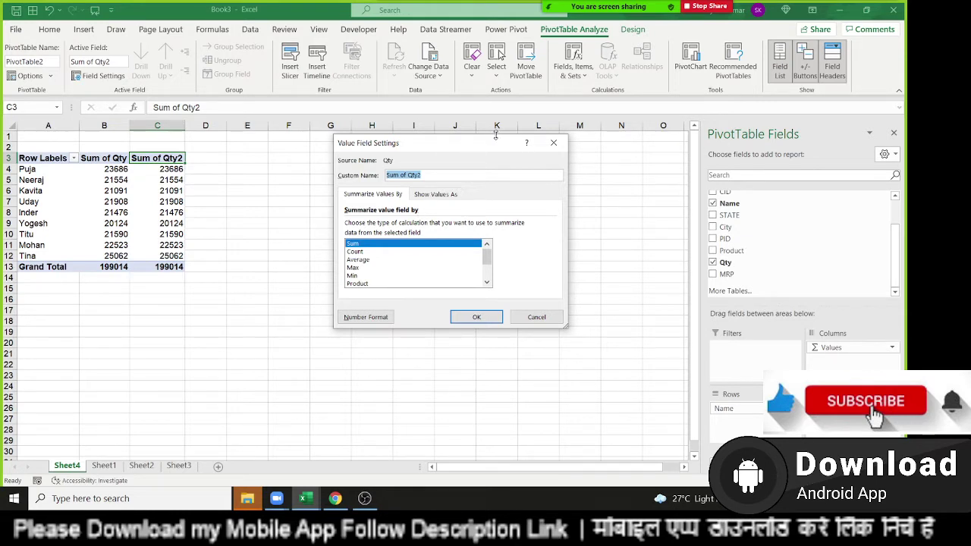
mouse_move(630, 6)
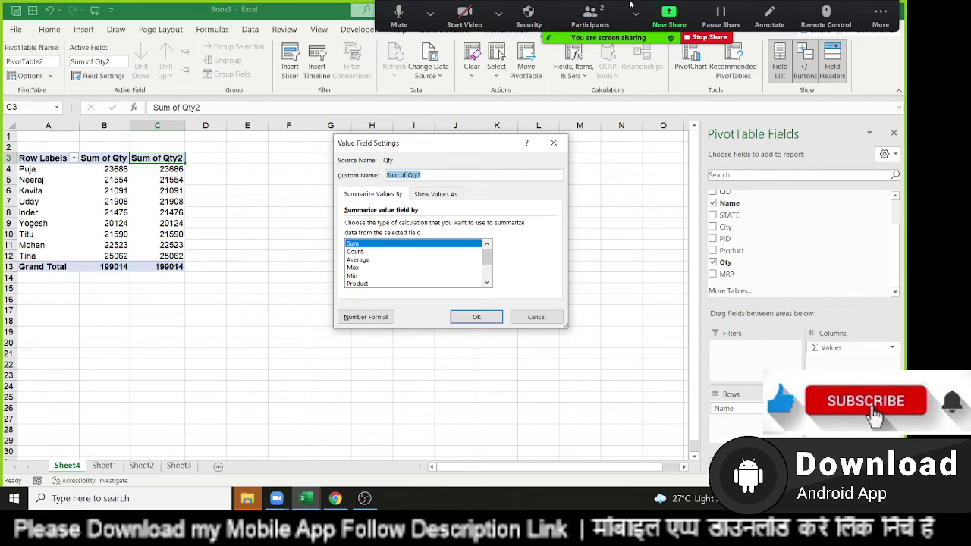
click(553, 142)
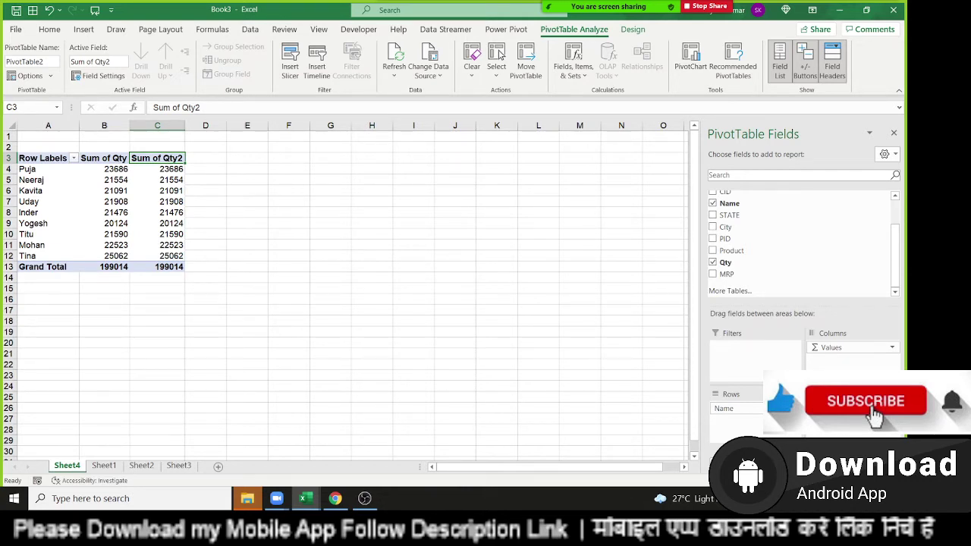
click(156, 194)
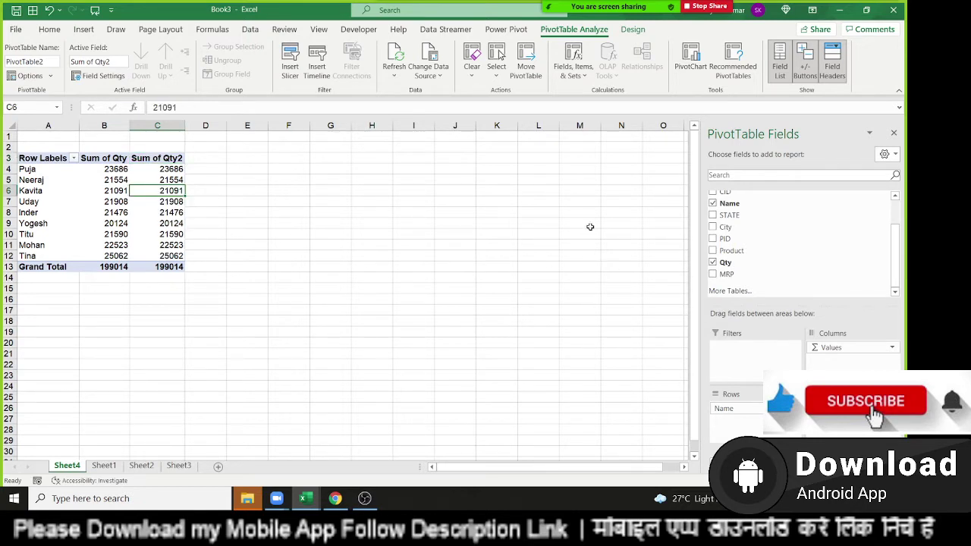
click(170, 159)
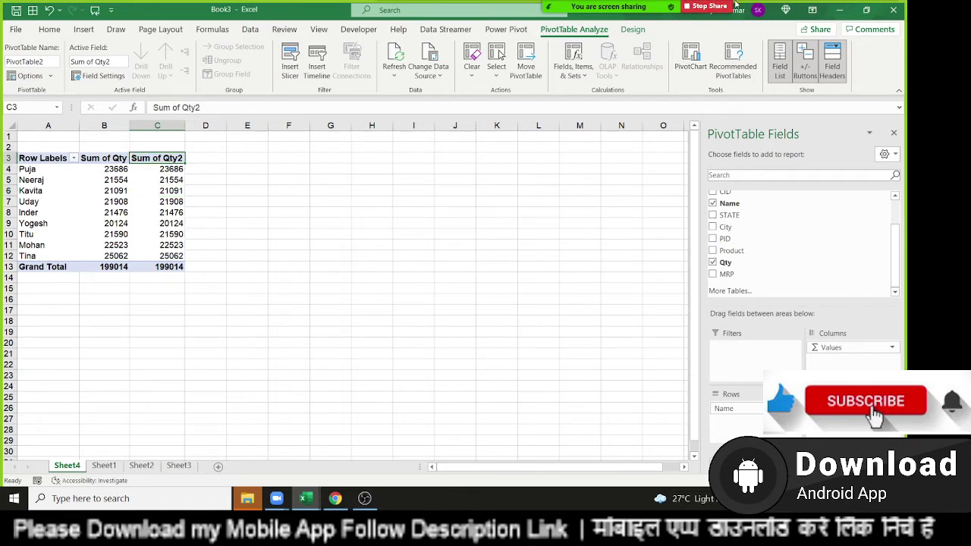
mouse_move(590, 16)
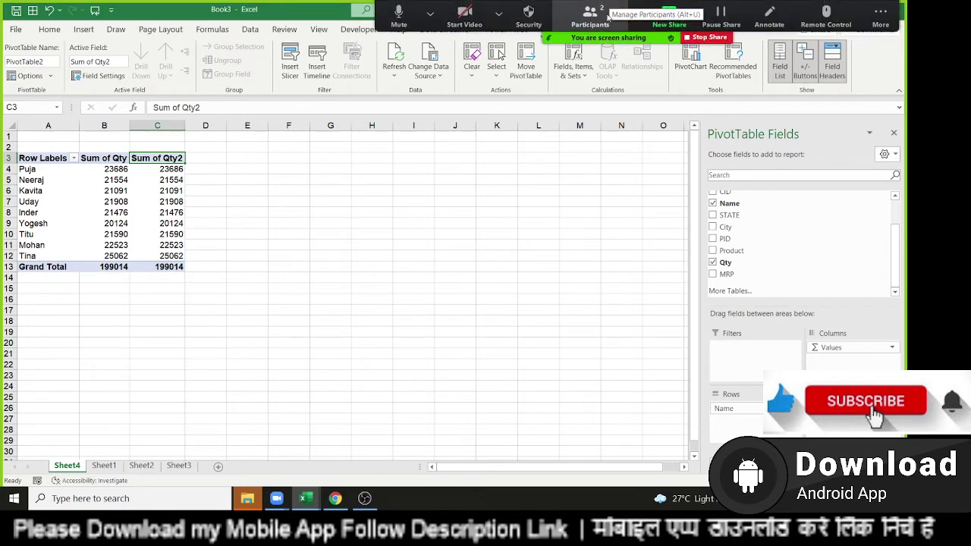
click(590, 17)
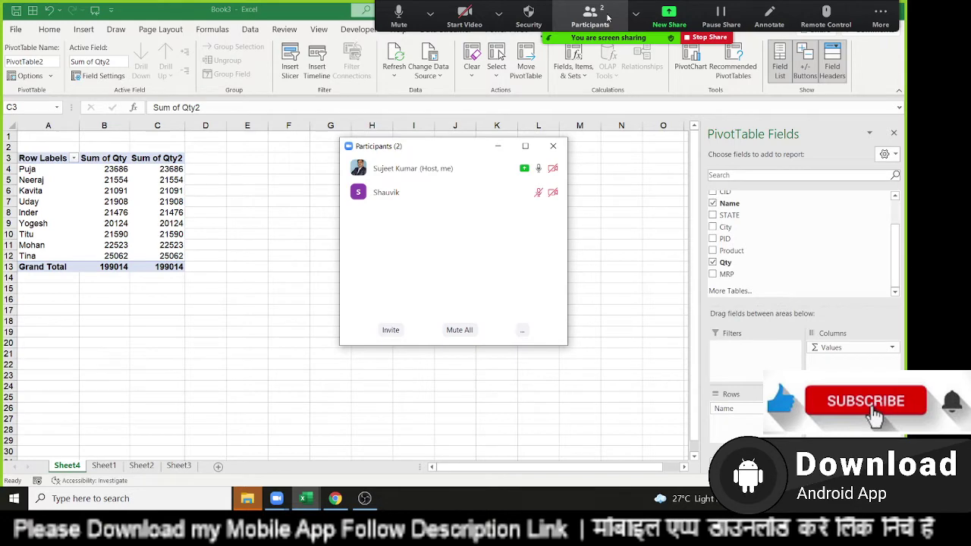
click(553, 146)
click(175, 161)
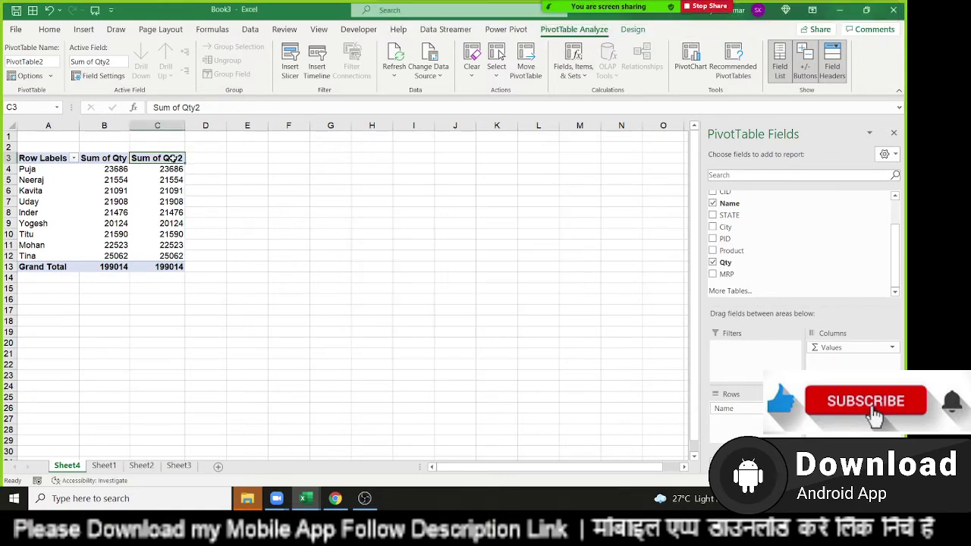
double_click(174, 160)
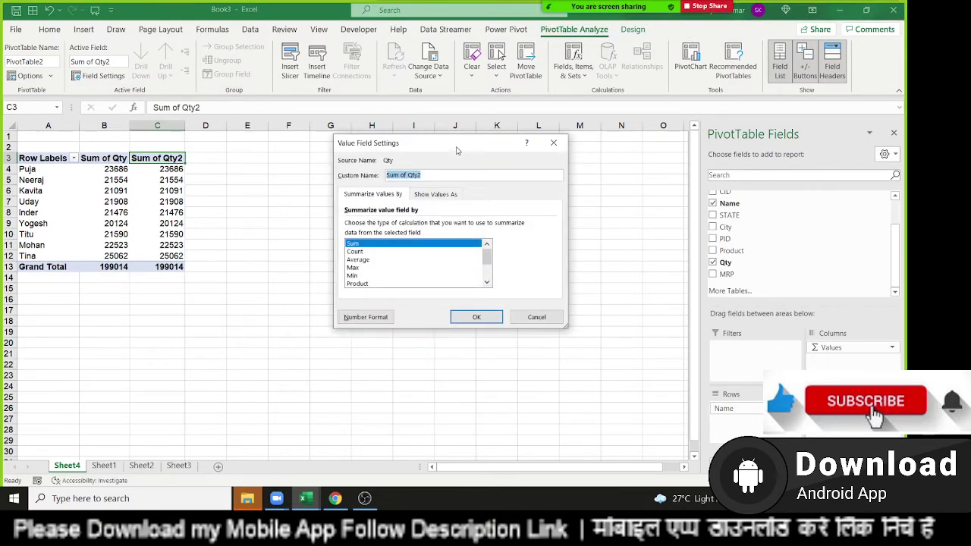
- Show Sum of Qty2 as % of Column Total, ranging 10.11%–12.59% with 100.00% total
drag(457, 151, 439, 137)
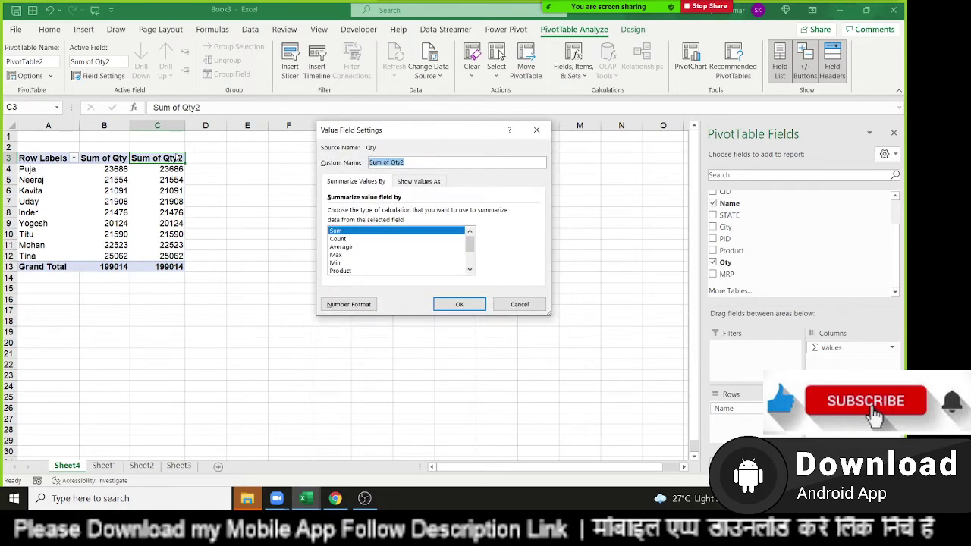
drag(405, 131, 384, 142)
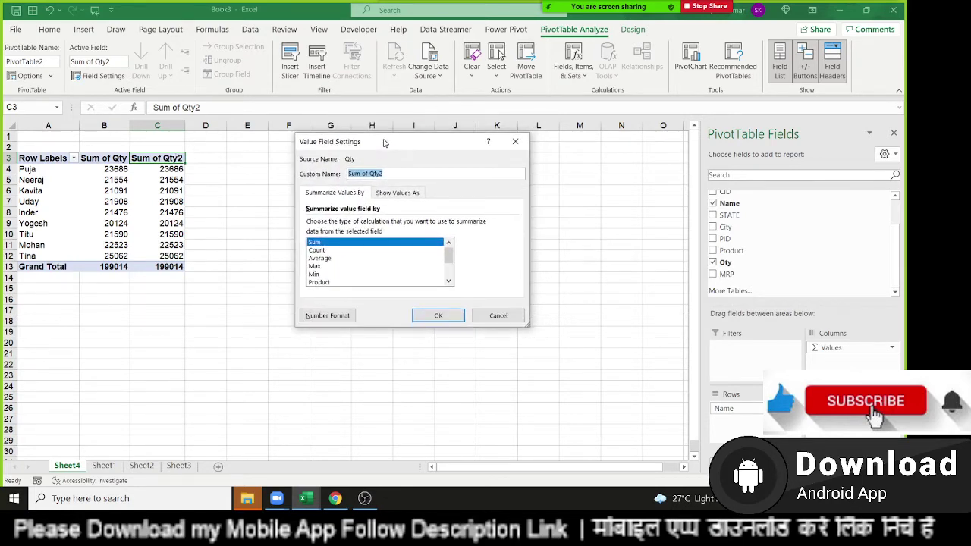
click(396, 195)
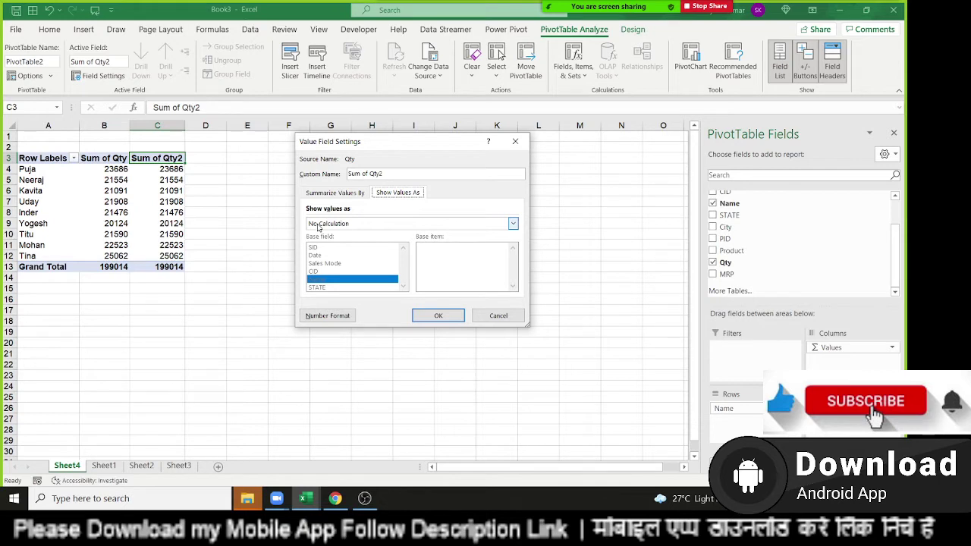
click(319, 224)
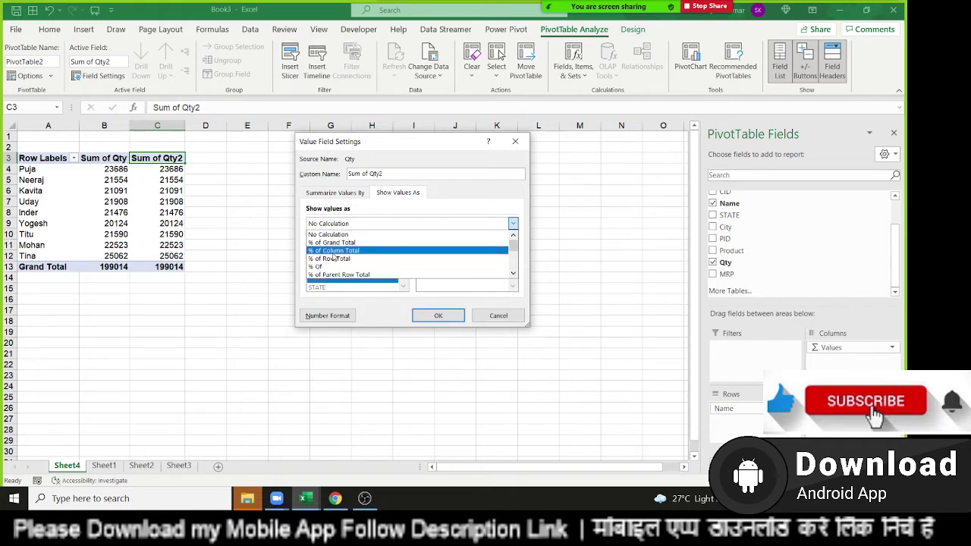
click(332, 251)
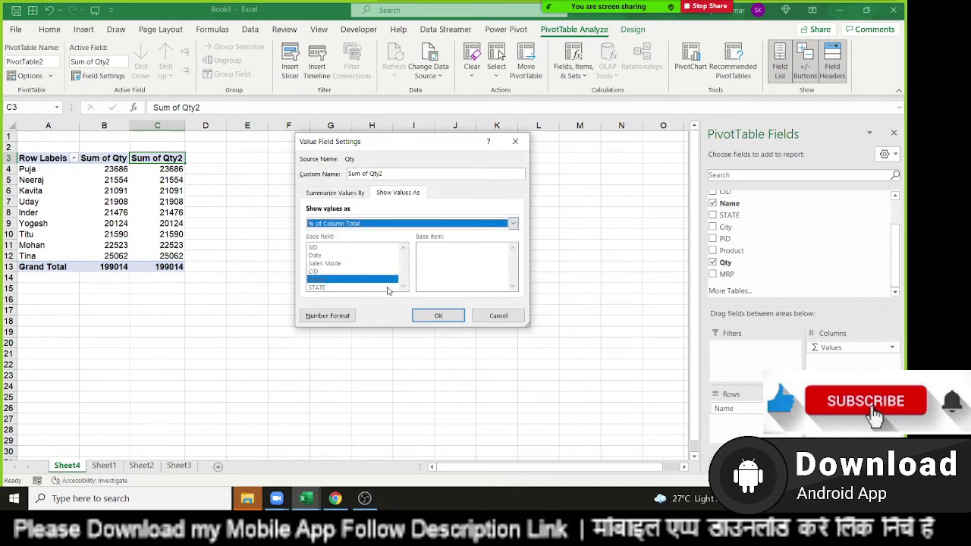
click(450, 316)
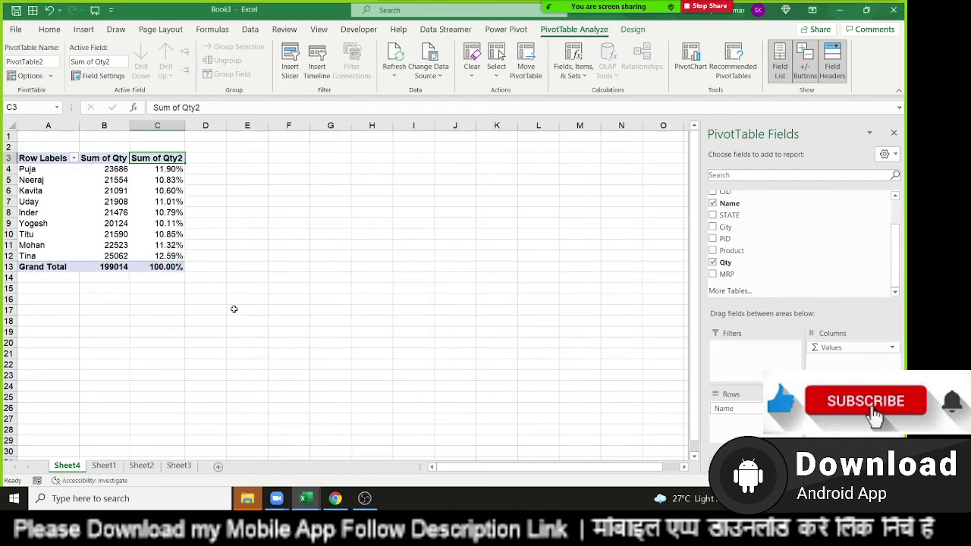
drag(159, 256, 167, 169)
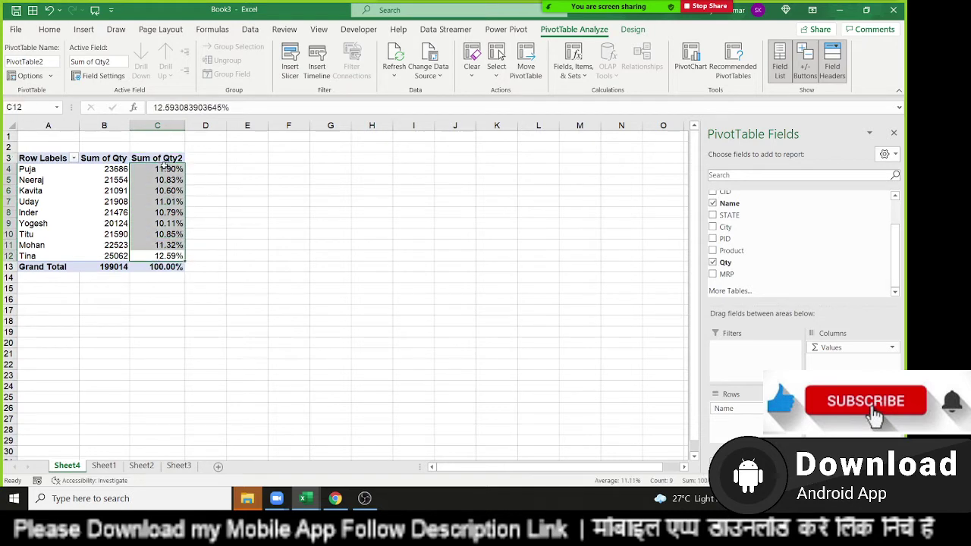
- Close Sum of Qty2's settings unchanged and drag Sum of Qty2 out of the Values area
double_click(167, 160)
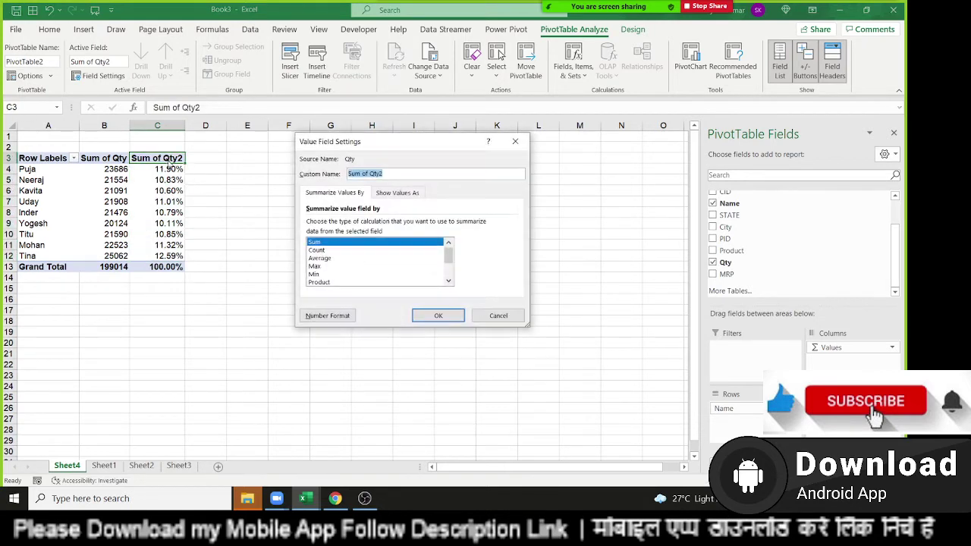
click(391, 196)
click(377, 223)
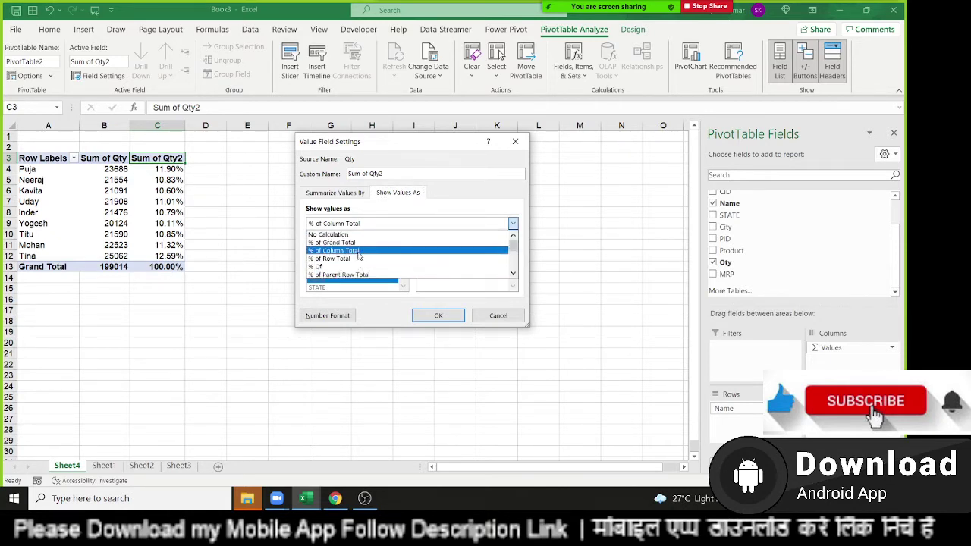
click(515, 141)
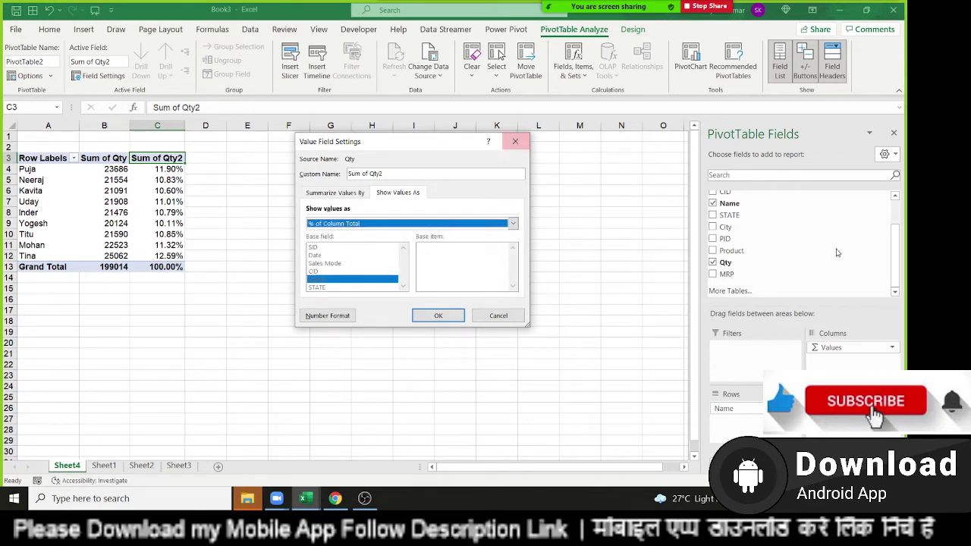
click(515, 142)
drag(850, 421, 804, 258)
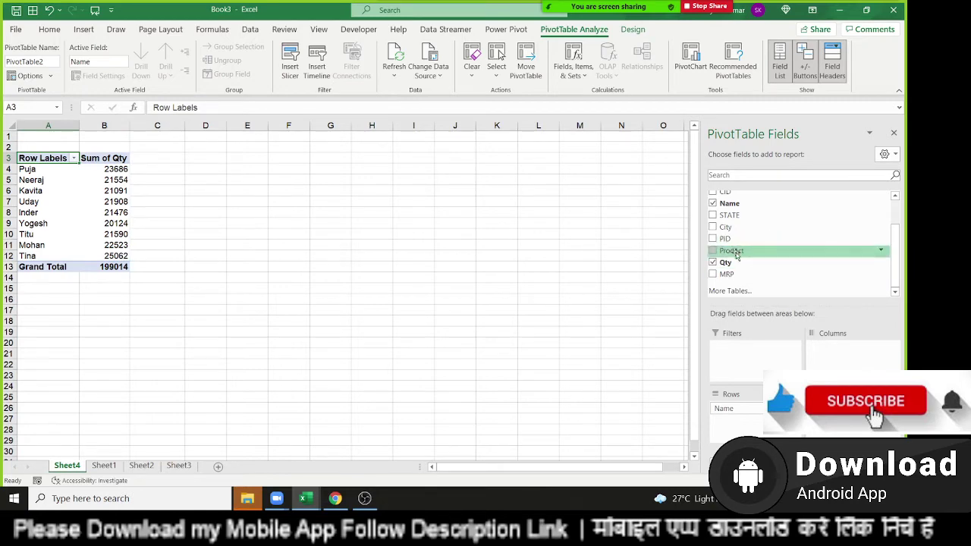
- Add Product as pivot columns and check the product and salesperson grand totals
drag(759, 251, 857, 357)
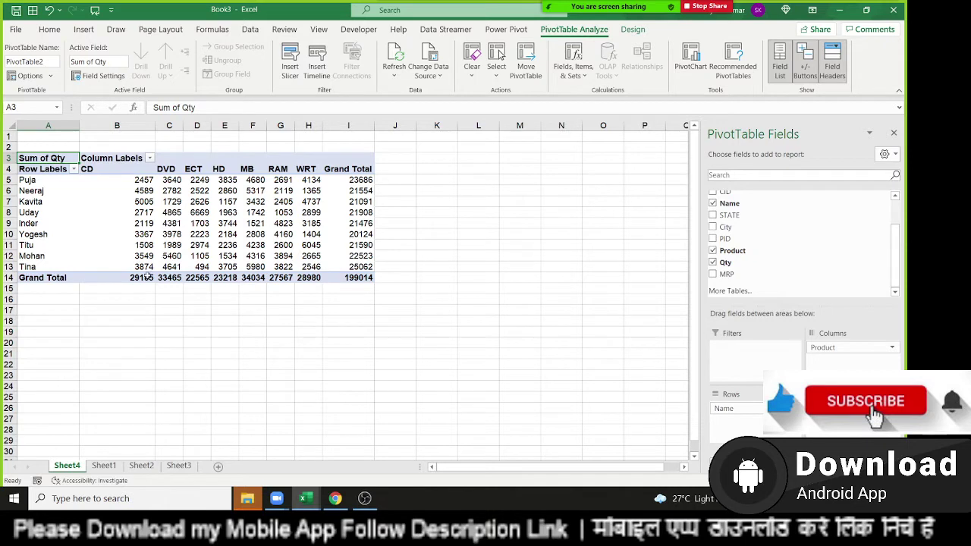
drag(144, 277, 302, 277)
drag(363, 267, 372, 188)
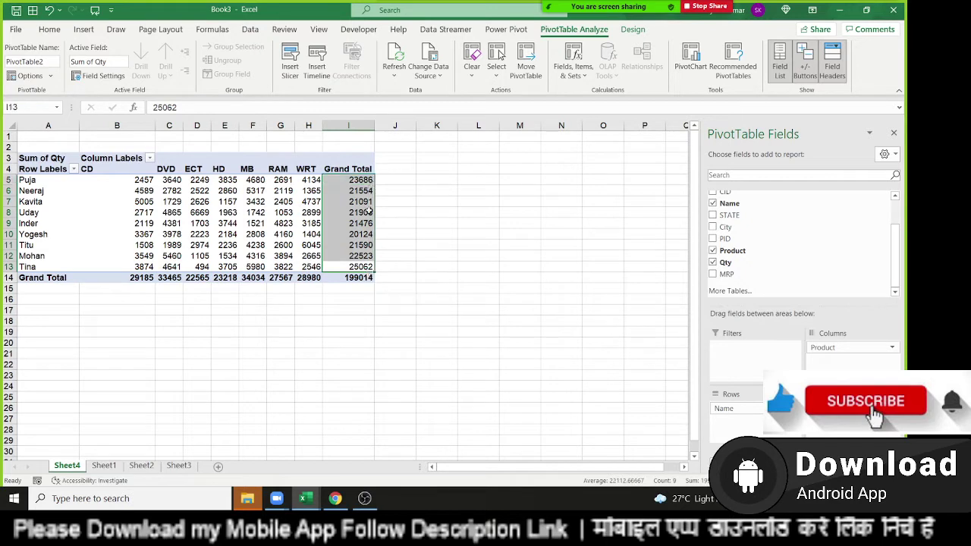
click(360, 282)
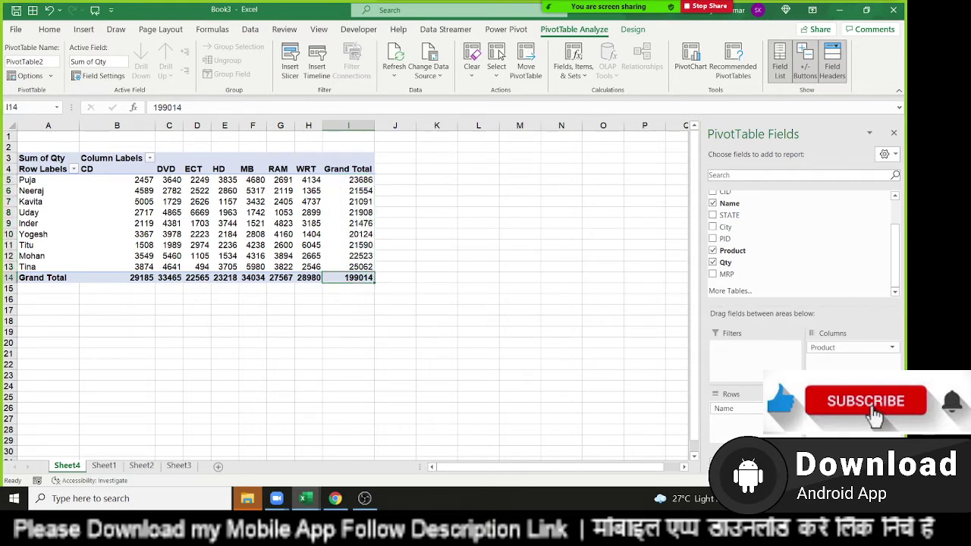
- Set Sum of Qty to show % of Grand Total, after trying column and row percentages
click(793, 408)
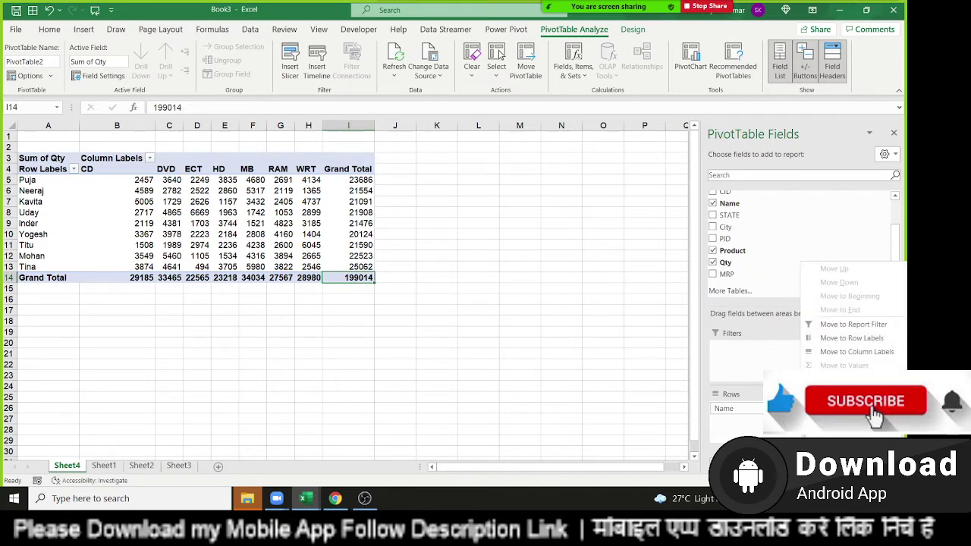
click(849, 399)
click(416, 194)
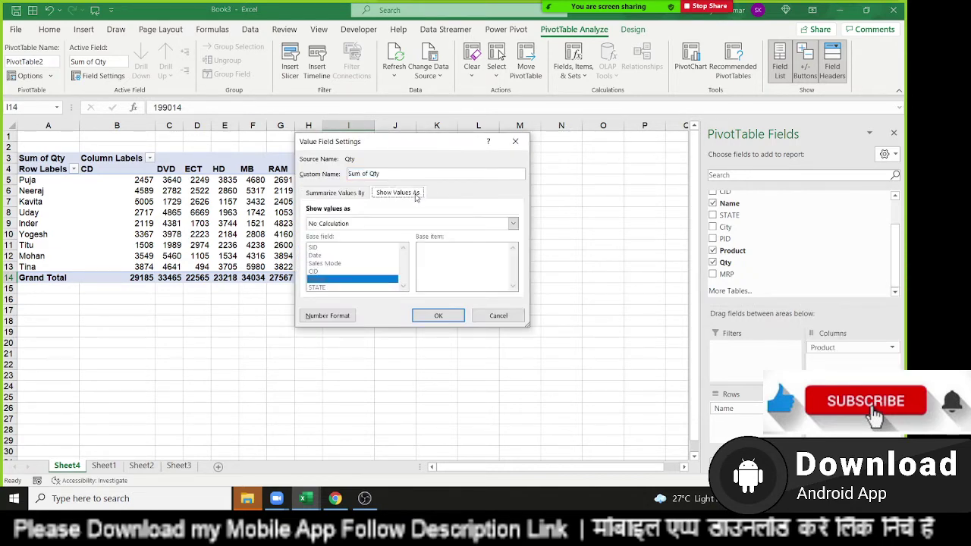
click(513, 223)
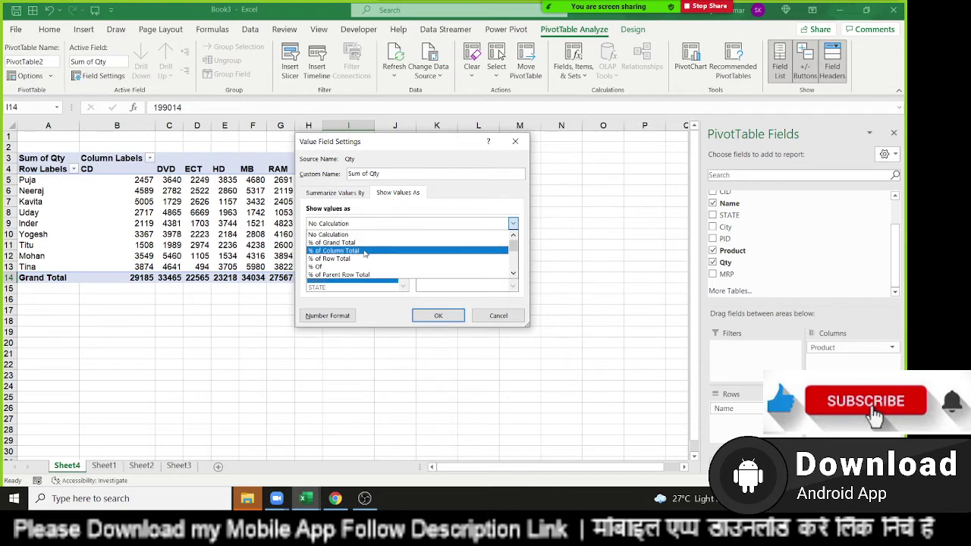
click(365, 251)
drag(360, 146, 501, 127)
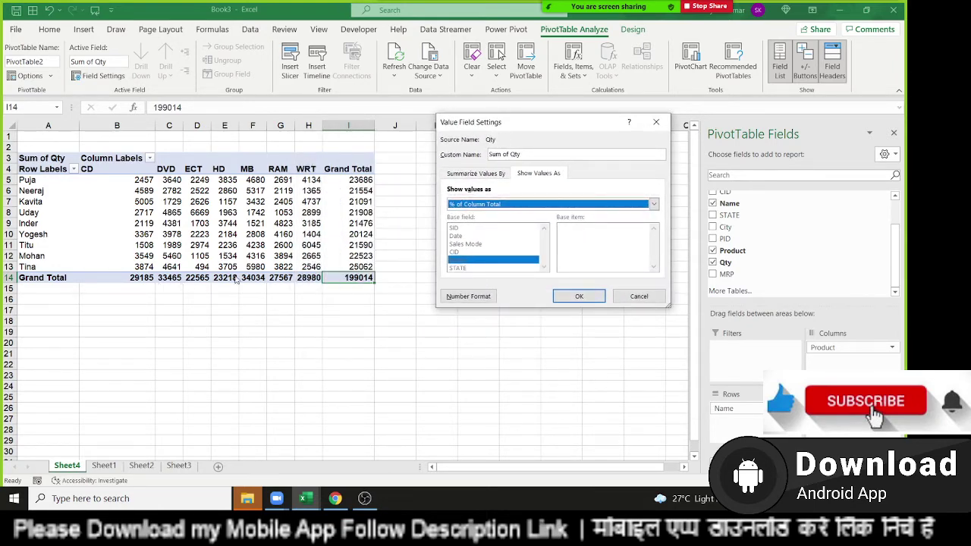
click(457, 204)
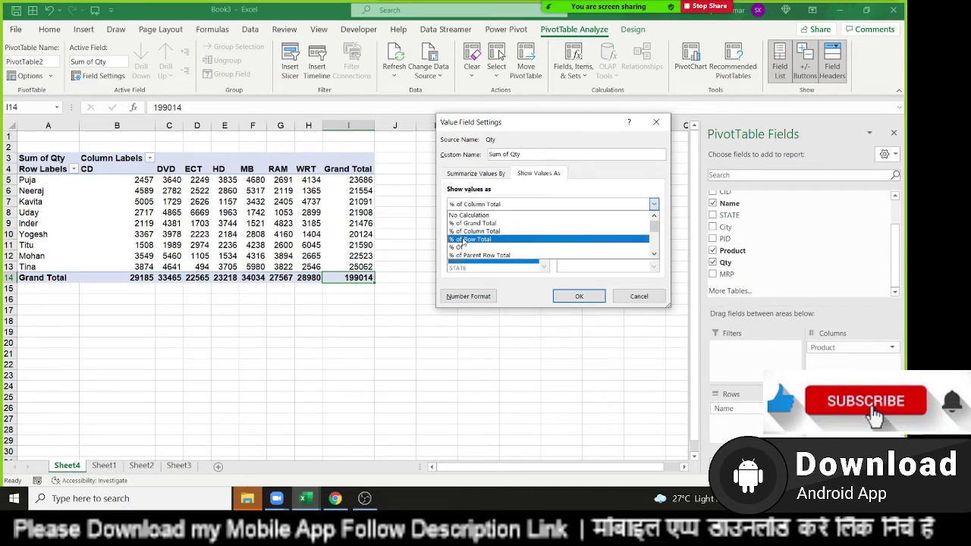
click(469, 239)
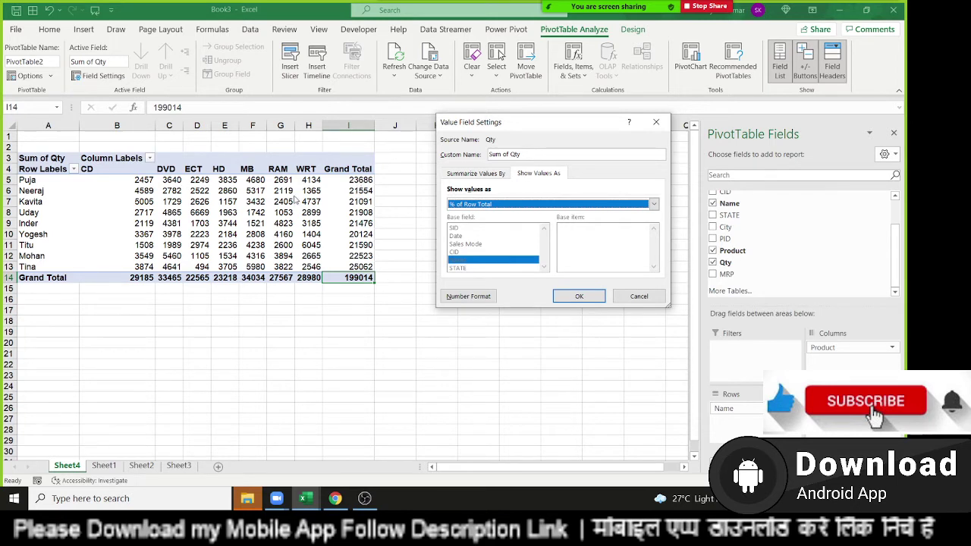
click(542, 206)
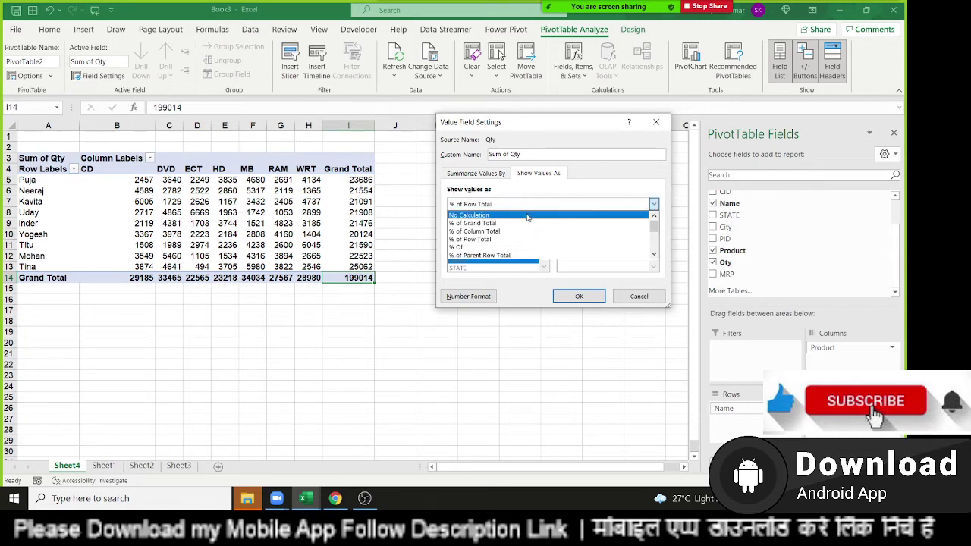
click(522, 225)
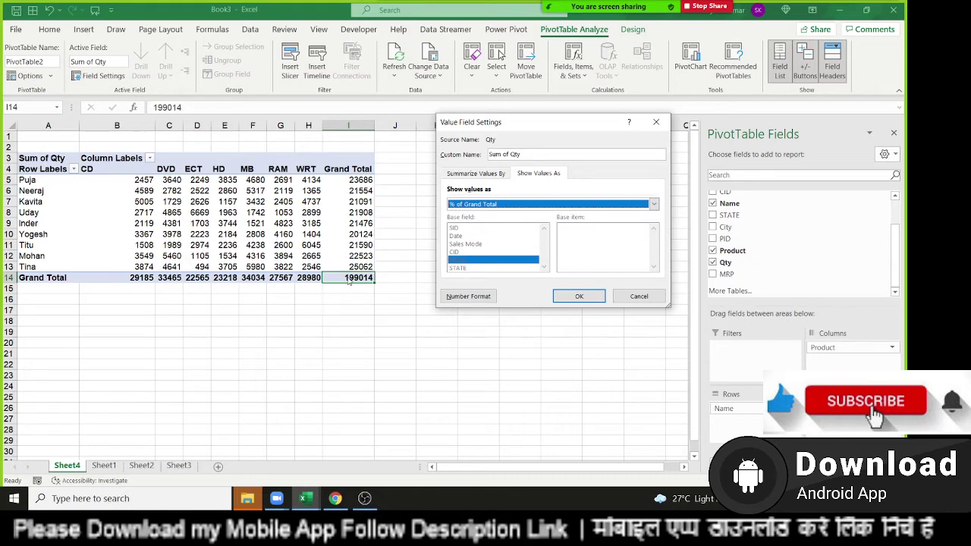
click(579, 296)
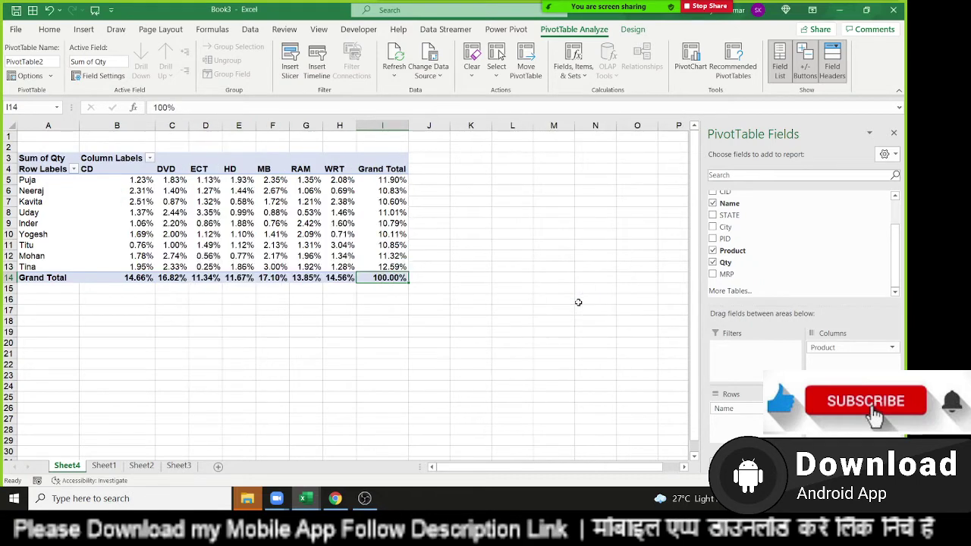
- Set Sum of Qty's Show Values As to No Calculation, restoring the 199014 grand total
click(892, 408)
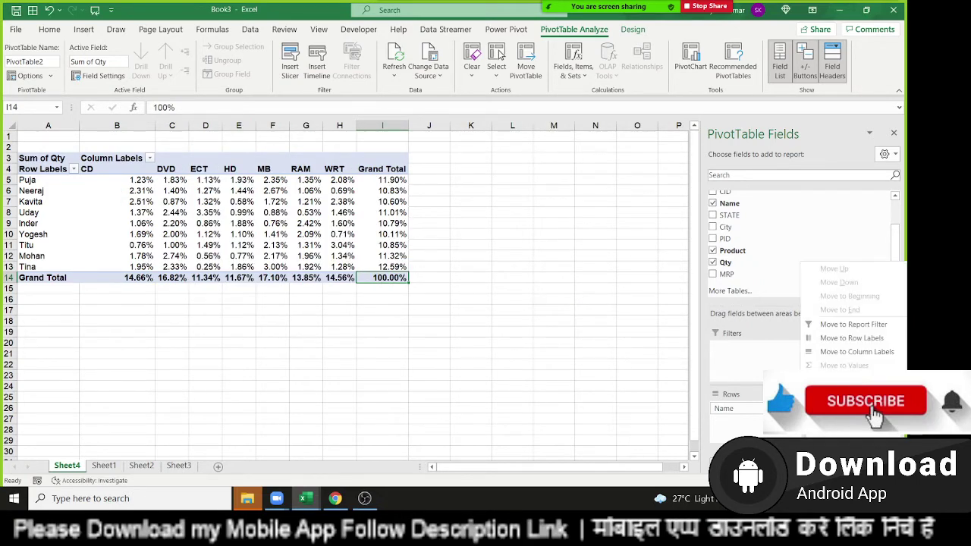
click(834, 364)
click(548, 176)
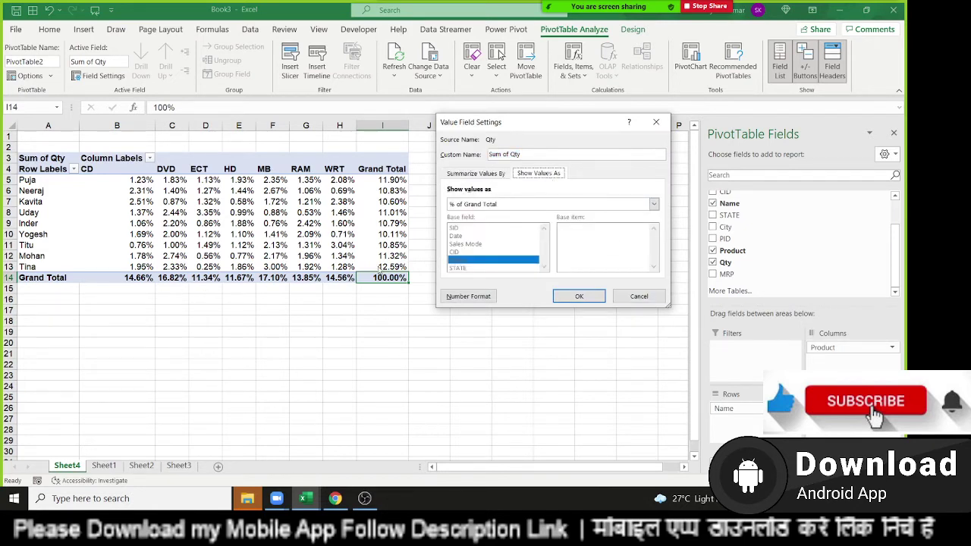
click(459, 207)
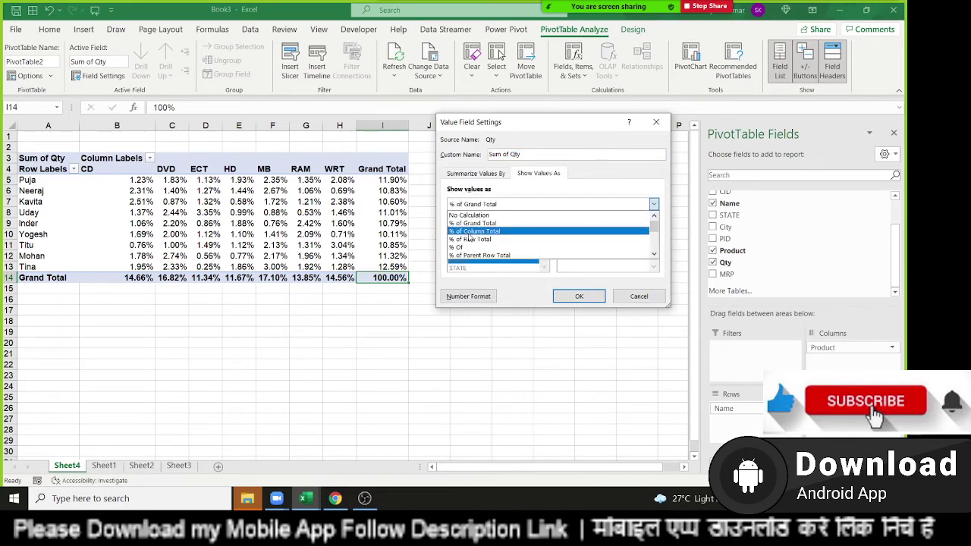
click(470, 238)
click(470, 205)
click(471, 216)
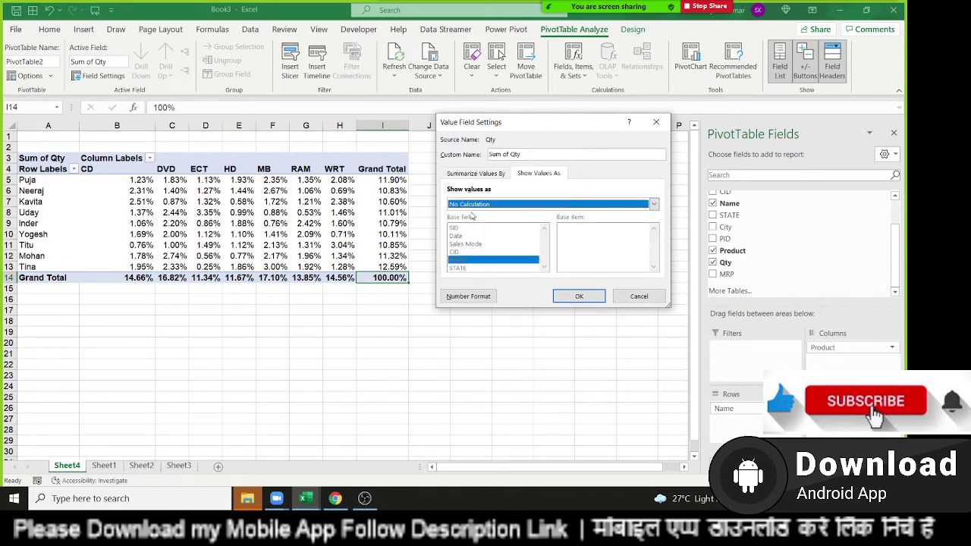
click(576, 296)
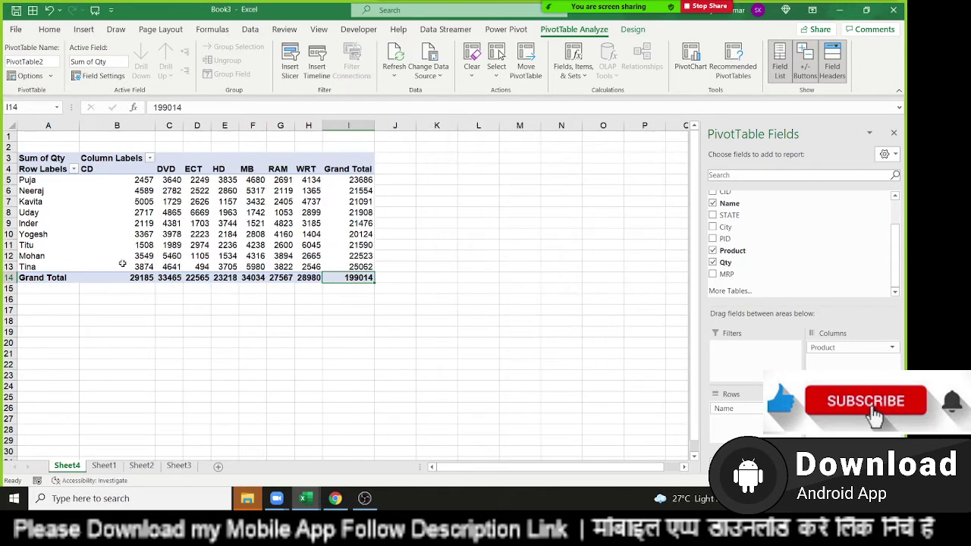
drag(131, 180, 134, 256)
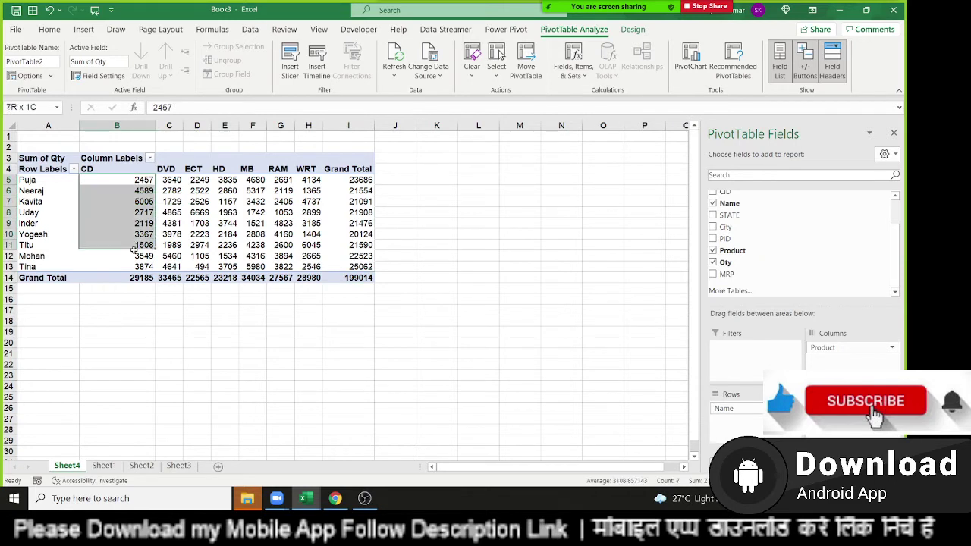
click(132, 278)
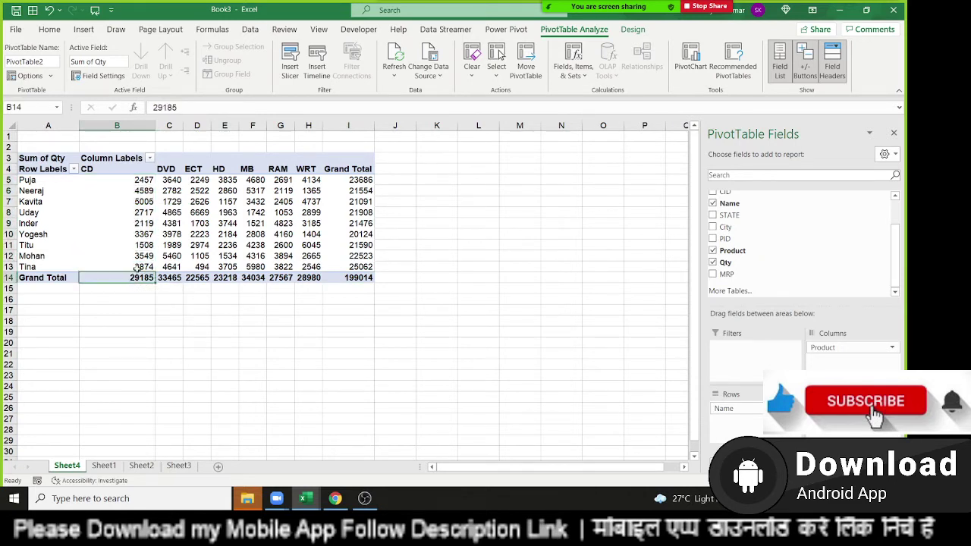
drag(135, 267, 140, 179)
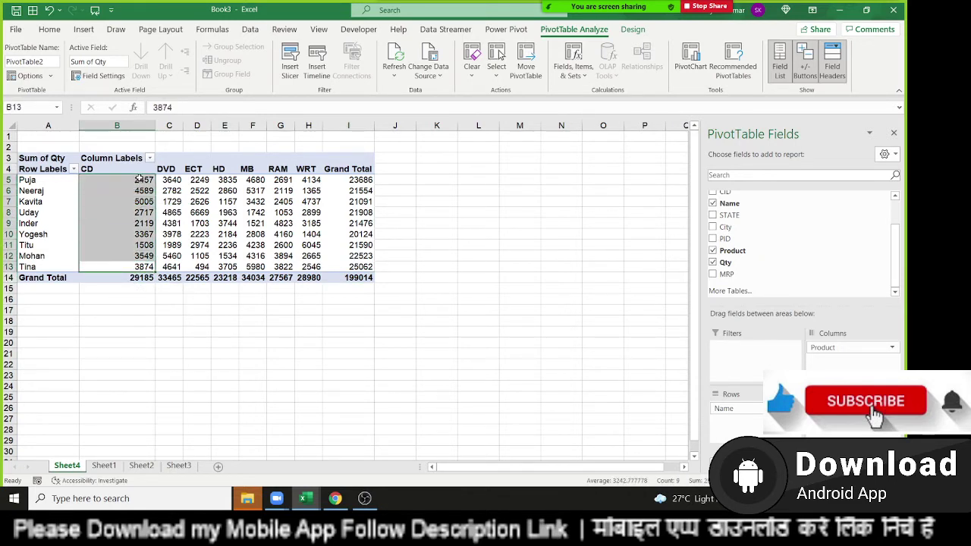
click(171, 277)
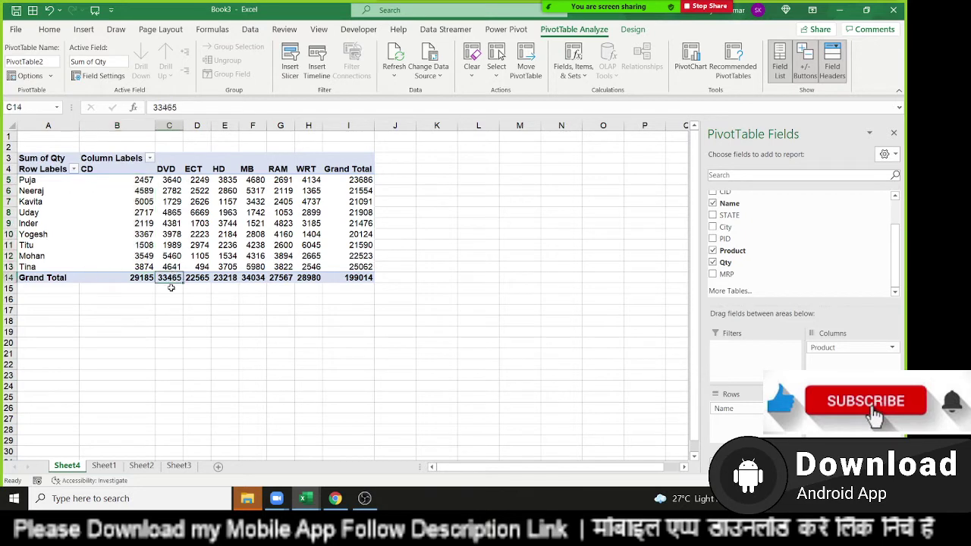
drag(173, 269, 174, 180)
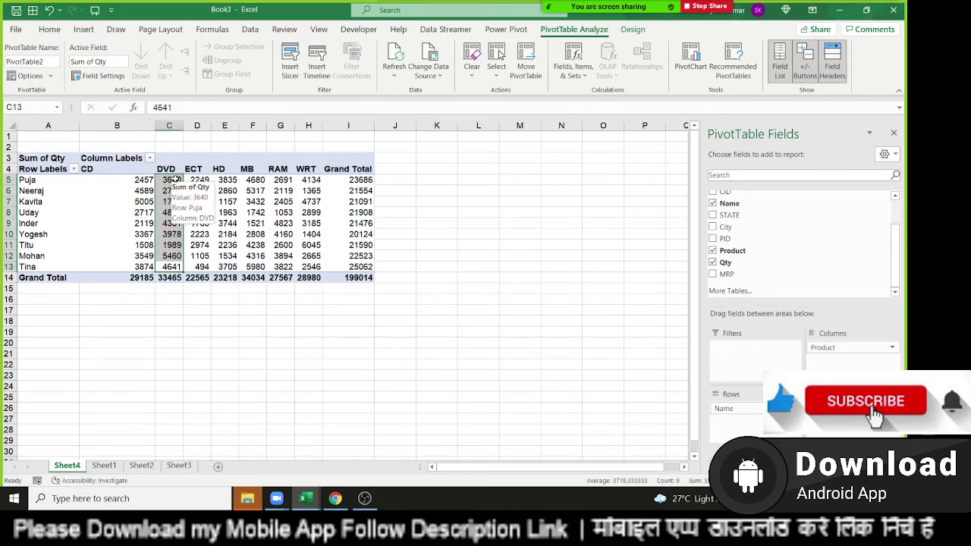
click(192, 228)
drag(194, 228, 257, 234)
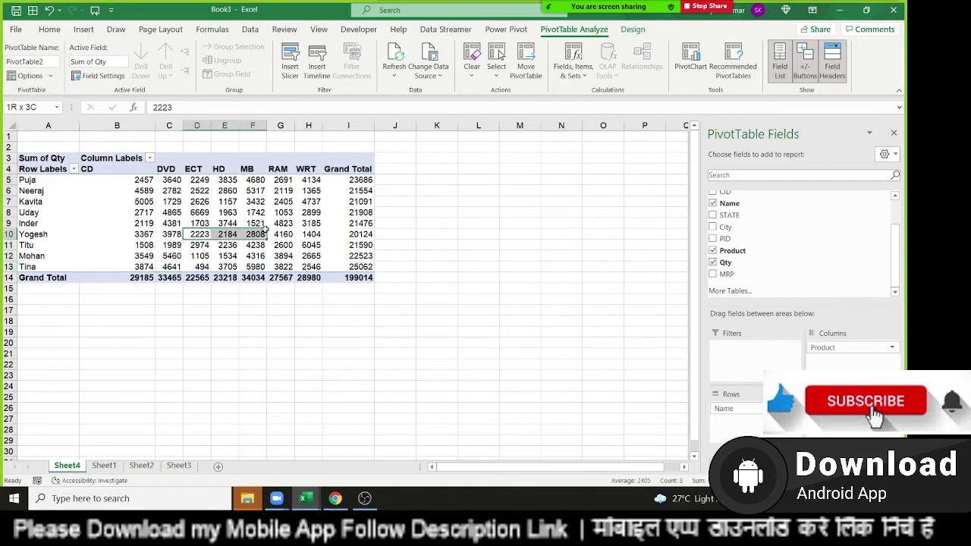
click(368, 179)
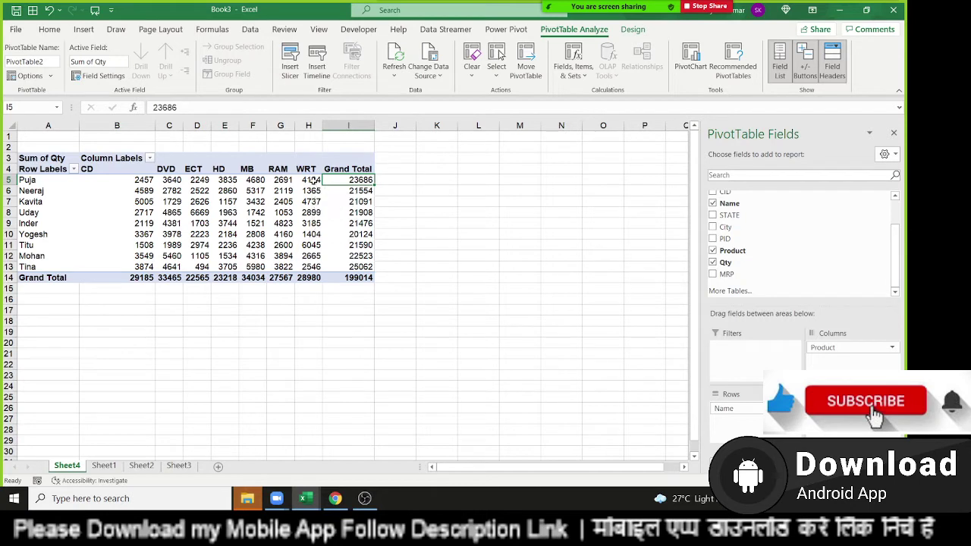
drag(312, 180, 87, 180)
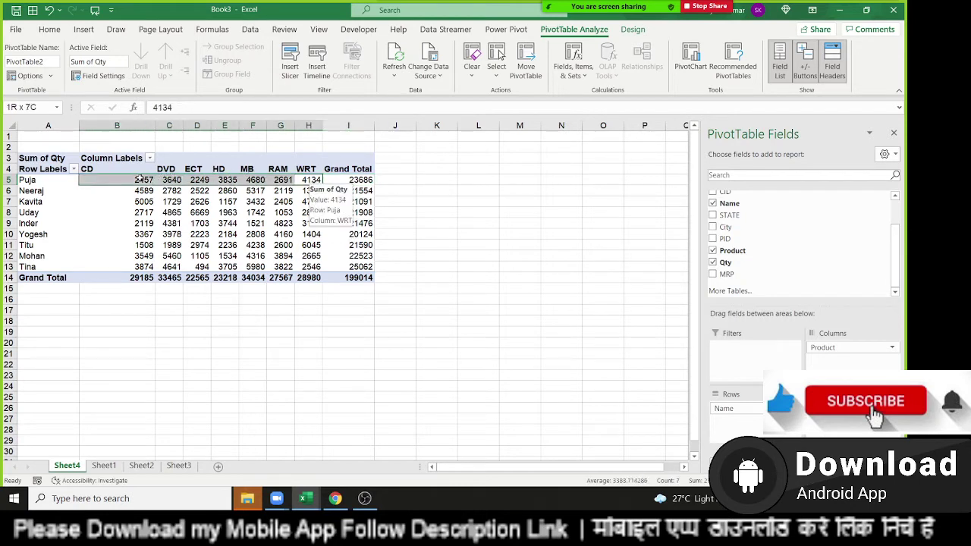
click(362, 192)
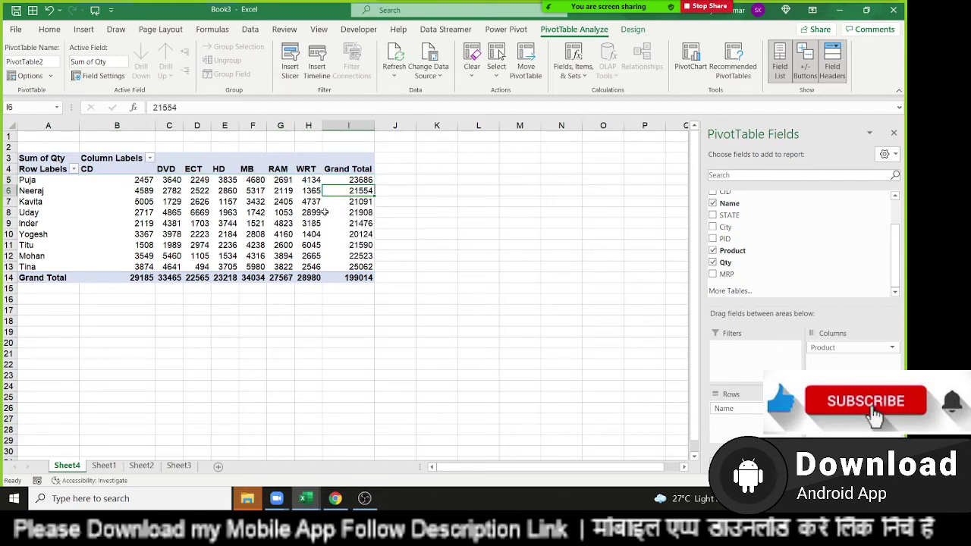
drag(318, 191, 151, 192)
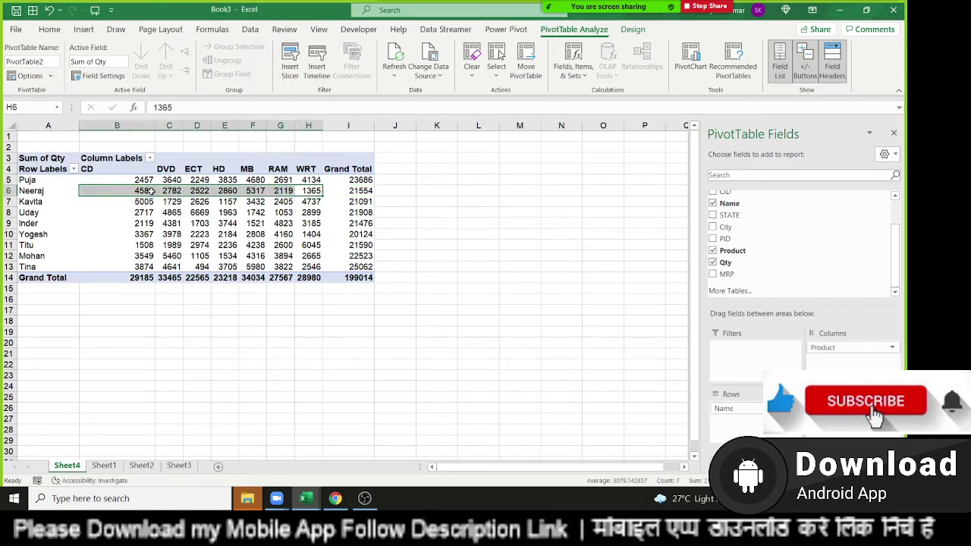
mouse_move(143, 190)
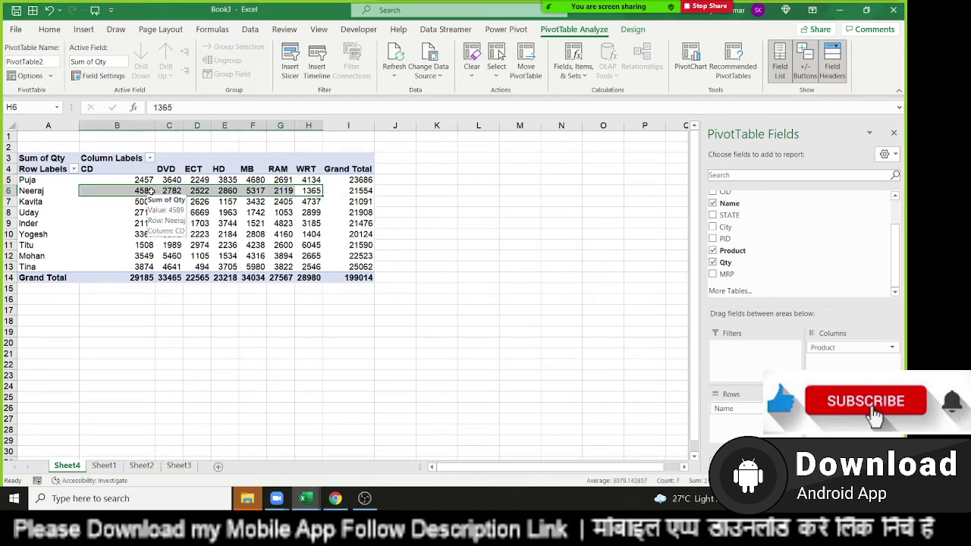
click(797, 408)
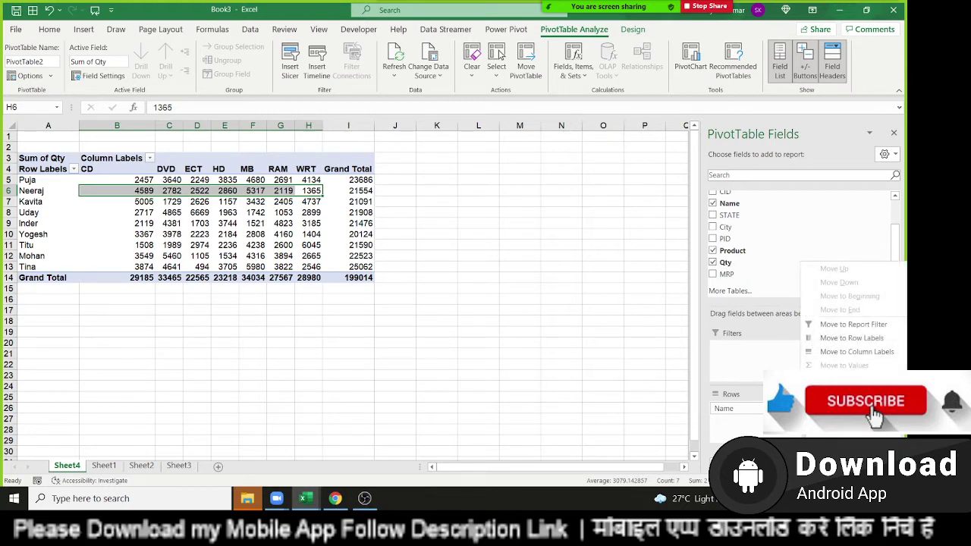
click(849, 400)
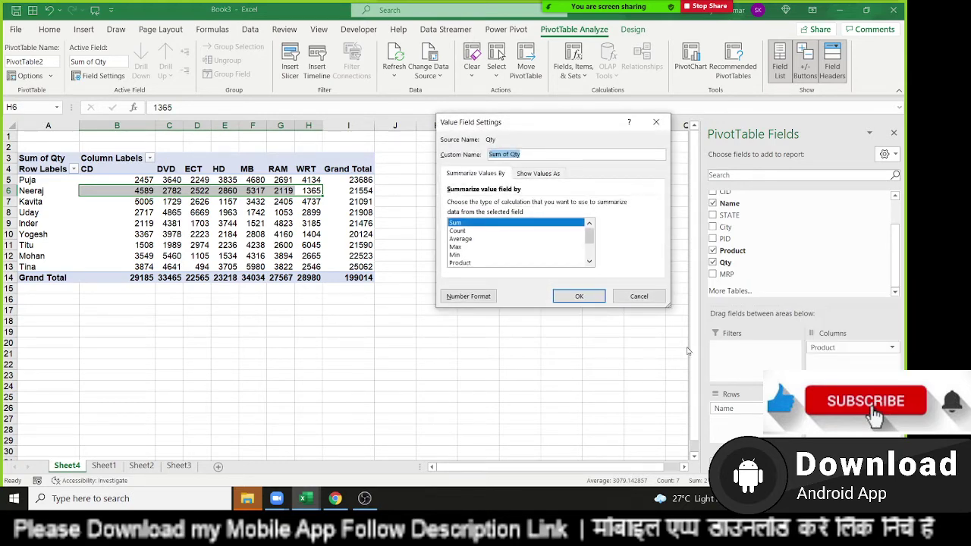
click(549, 177)
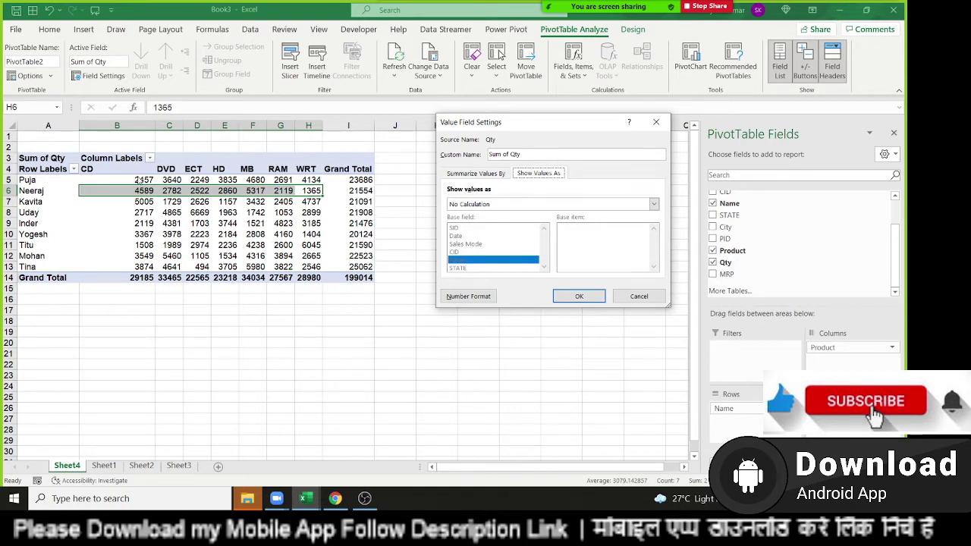
- Close the dialog, review quantities like Uday's HD and Puja's WRT, then reopen Sum of Qty settings
click(638, 296)
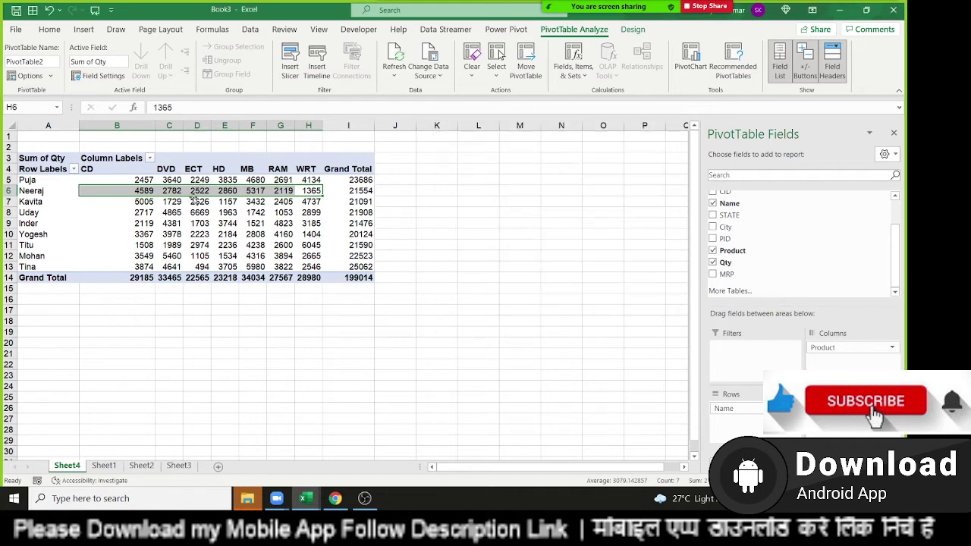
click(192, 211)
mouse_move(139, 180)
mouse_down()
mouse_move(302, 257)
mouse_move(303, 267)
mouse_up()
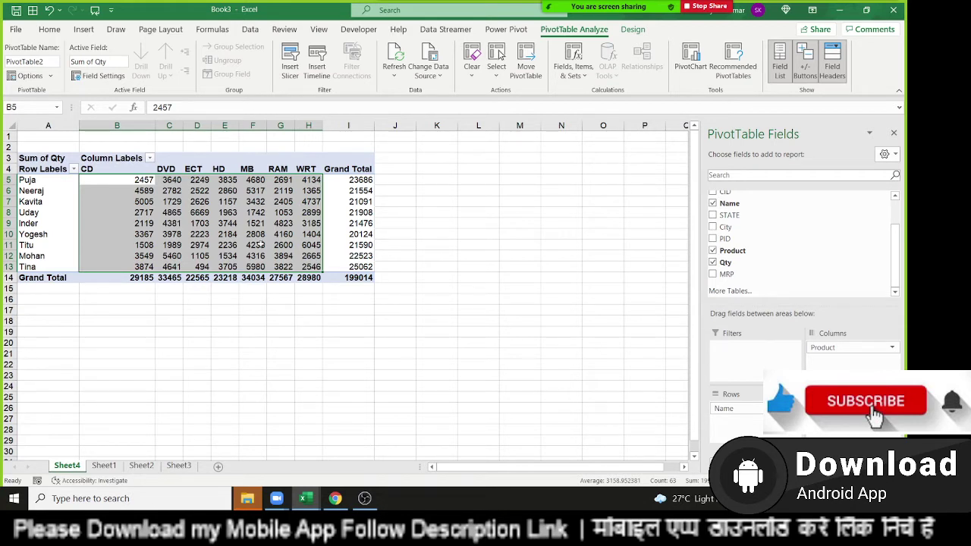
click(235, 212)
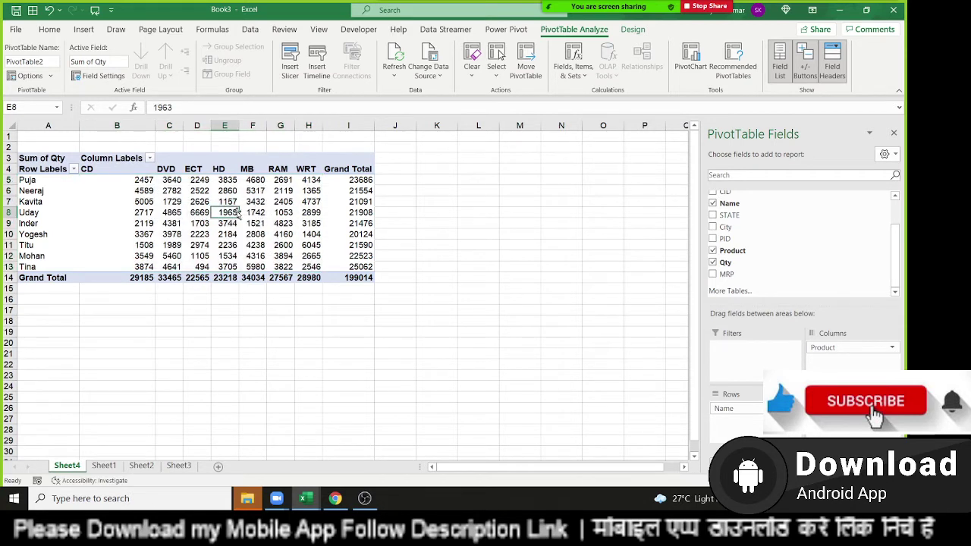
click(316, 179)
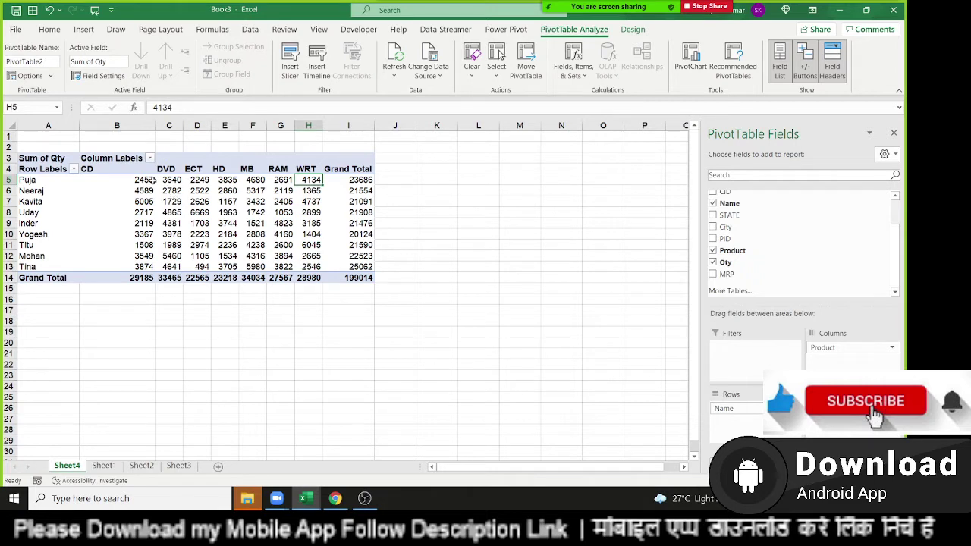
drag(152, 179, 301, 180)
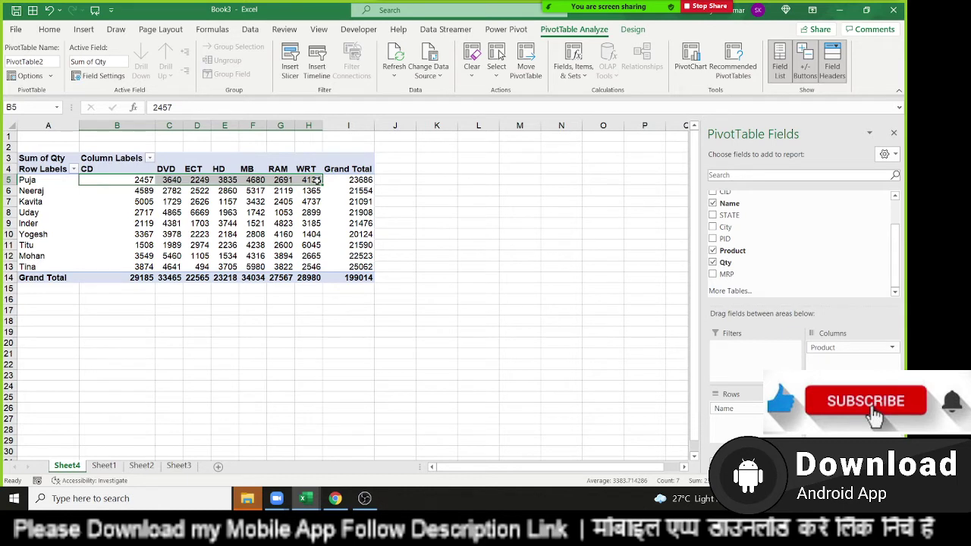
click(315, 179)
key(Right)
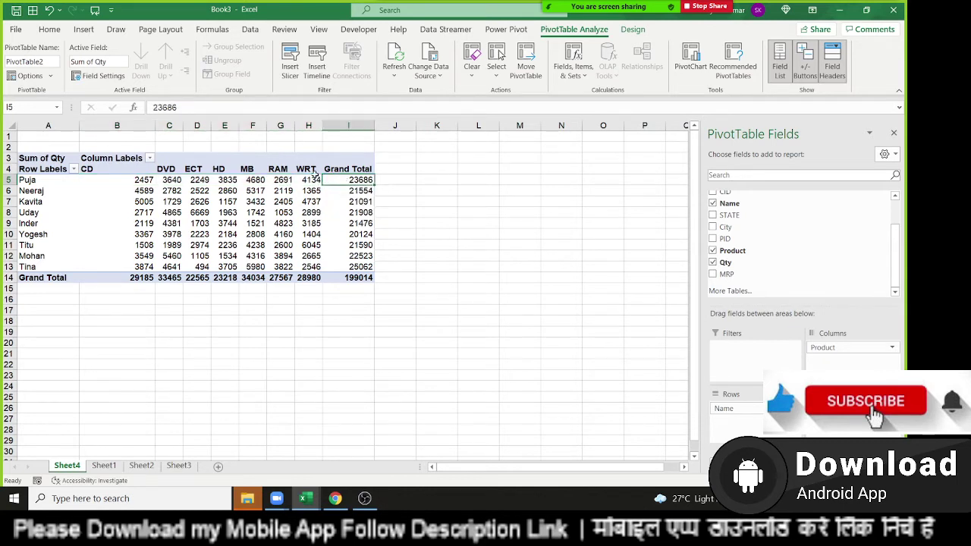
click(309, 179)
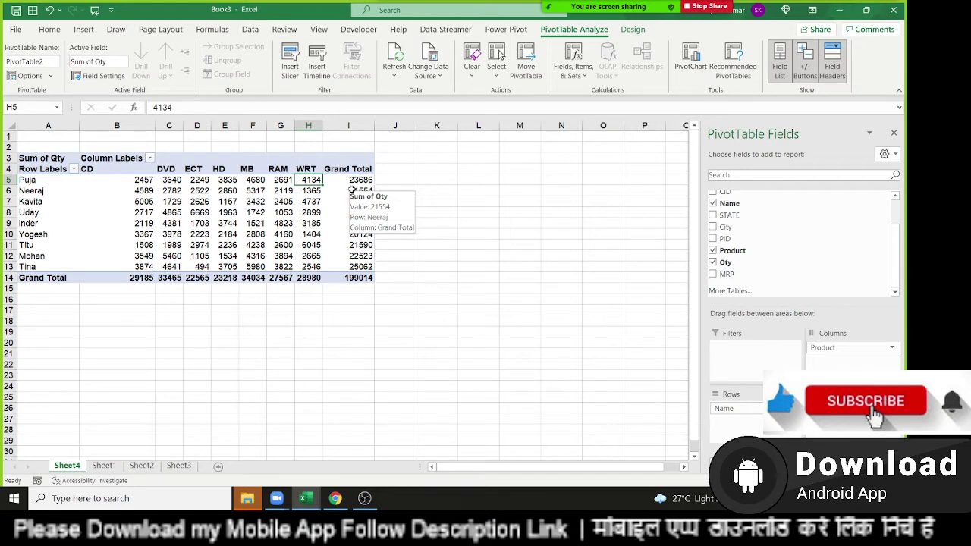
click(892, 408)
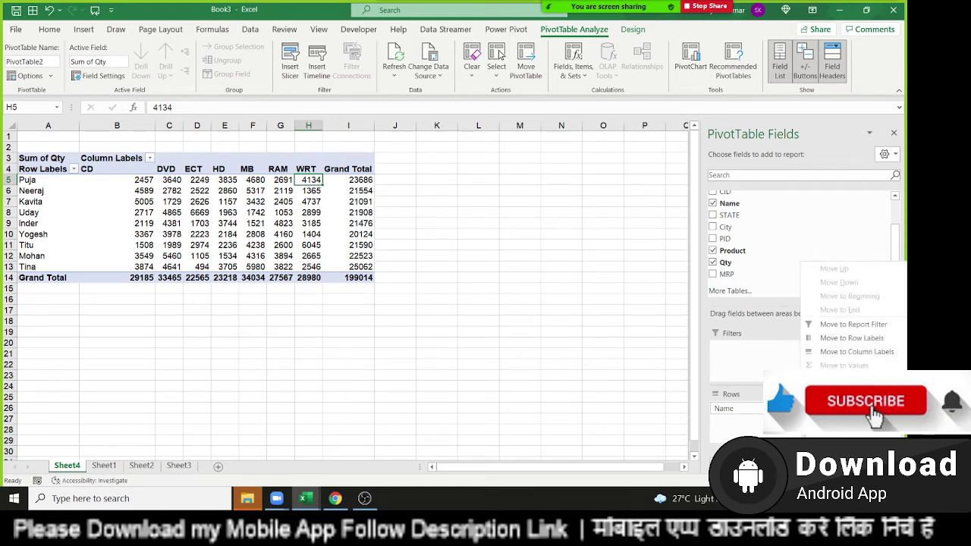
click(849, 394)
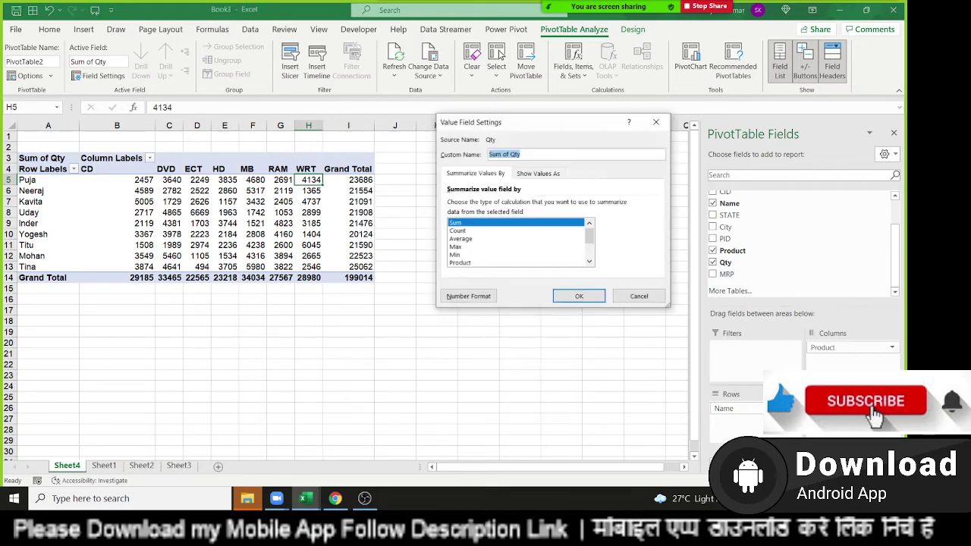
- Show Sum of Qty as % of Row Total, check Puja's and Neeraj's shares, then reopen its settings
click(551, 175)
click(654, 204)
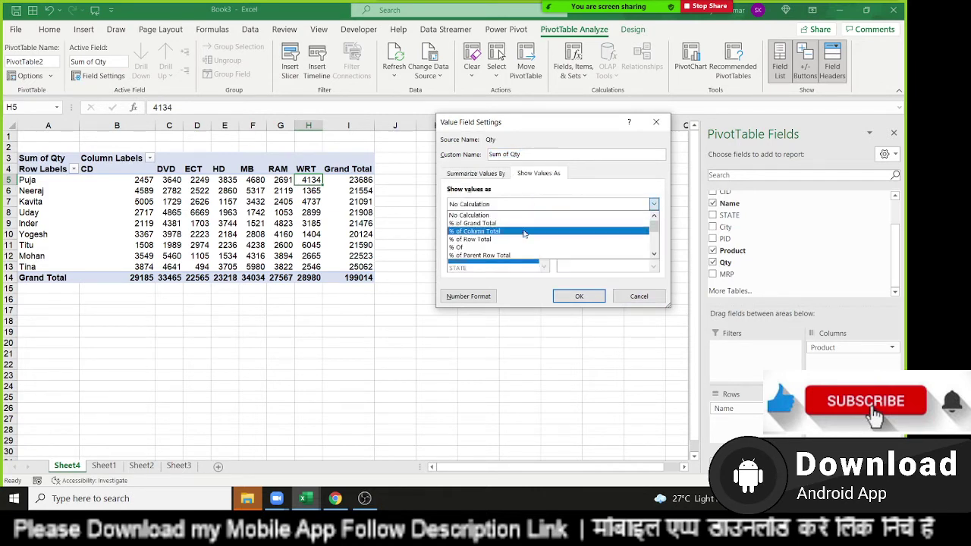
click(522, 241)
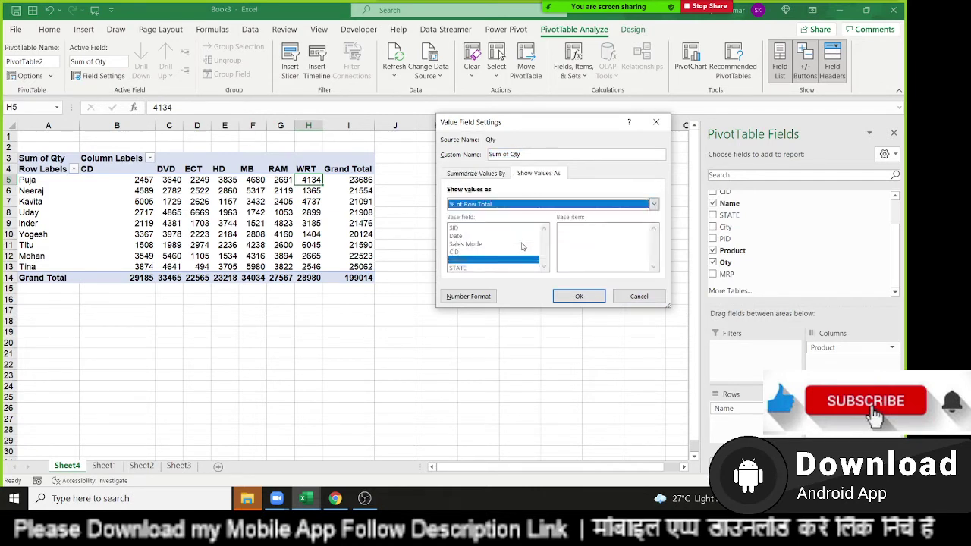
click(602, 297)
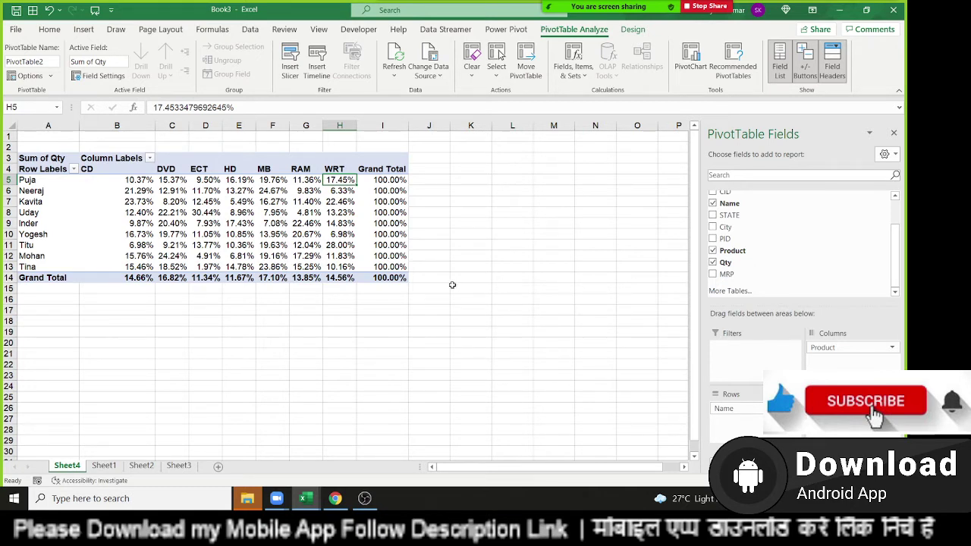
click(311, 182)
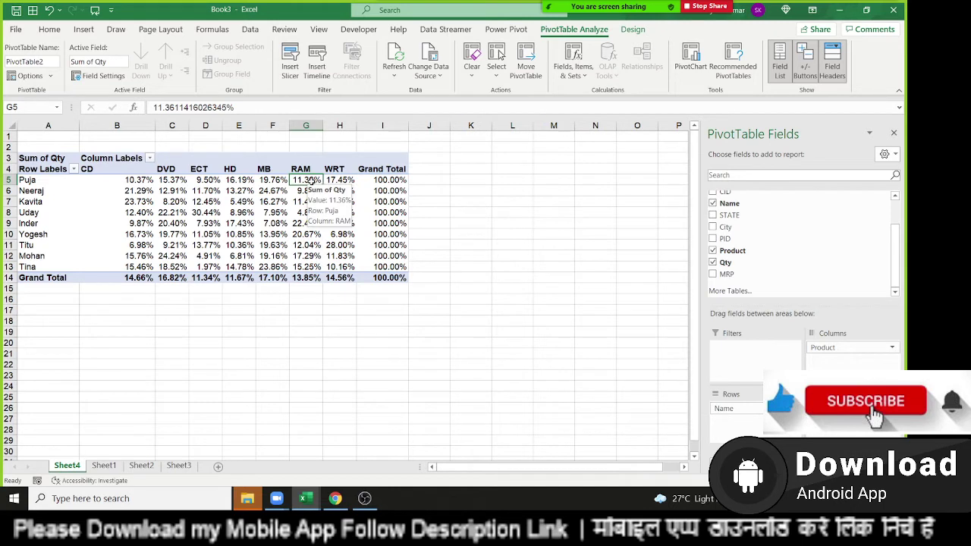
click(267, 188)
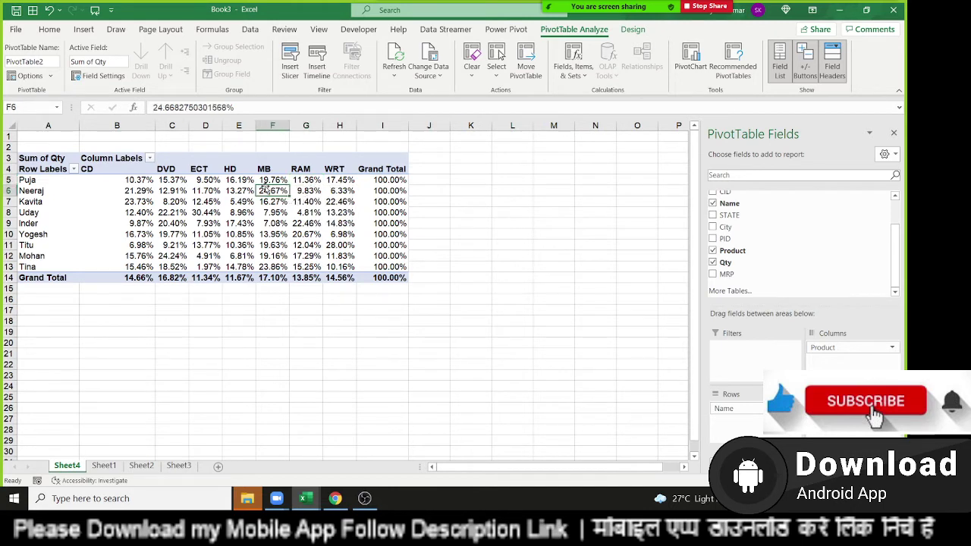
click(262, 181)
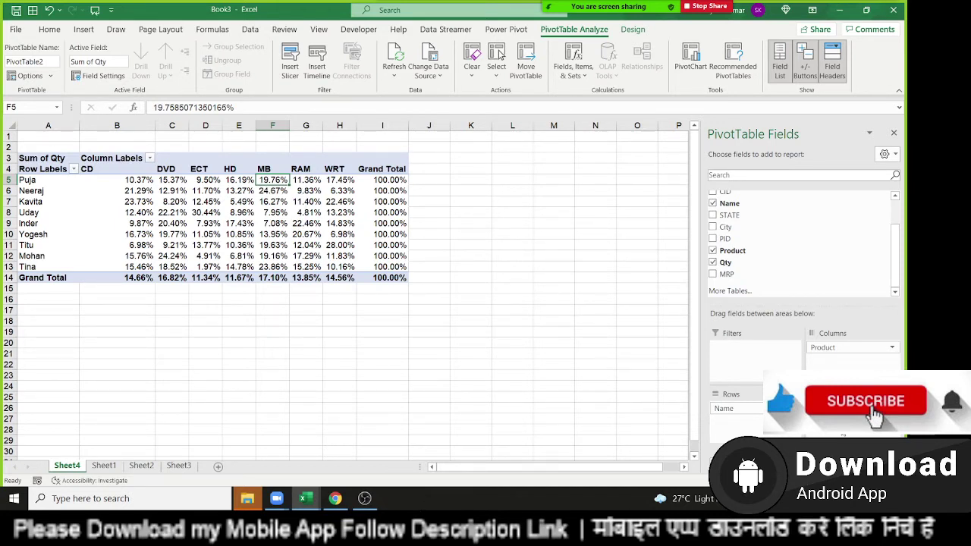
click(797, 408)
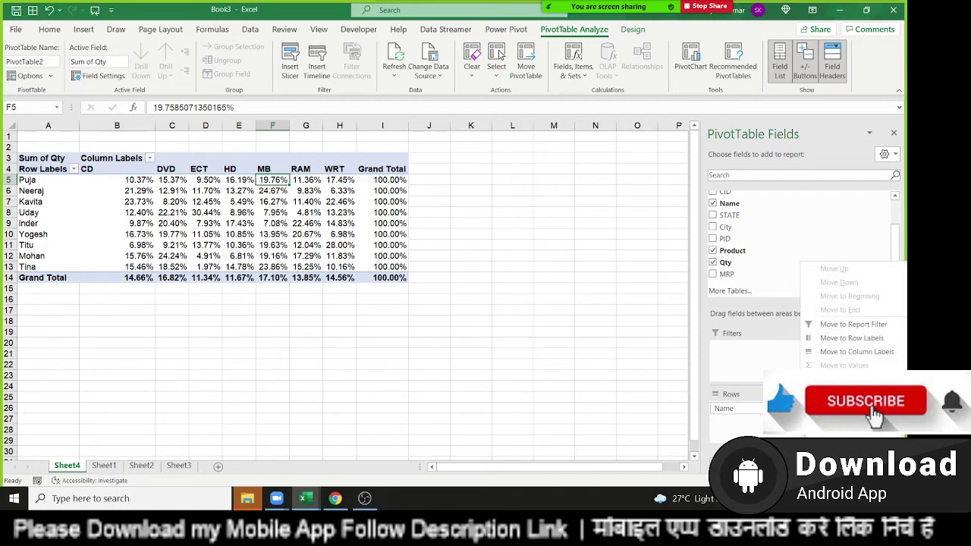
click(850, 396)
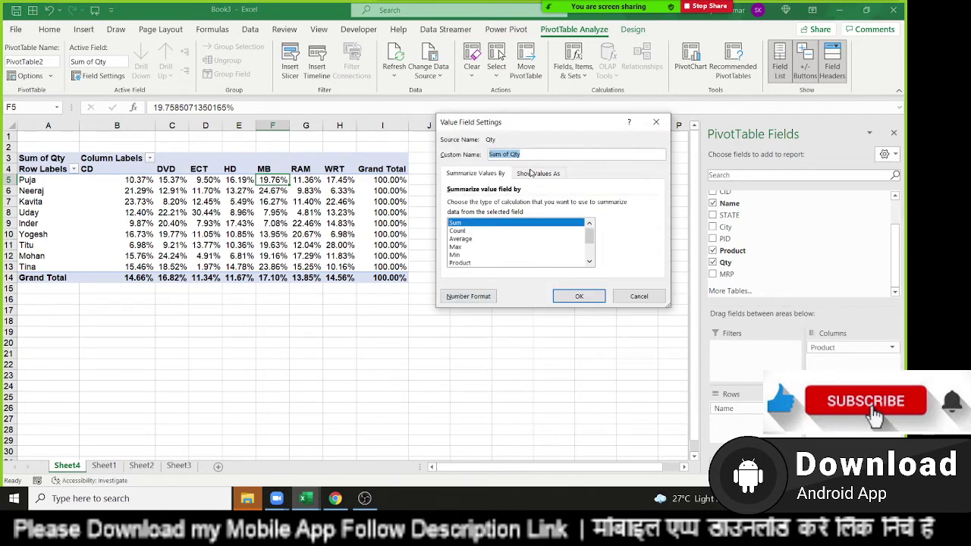
click(531, 173)
click(520, 205)
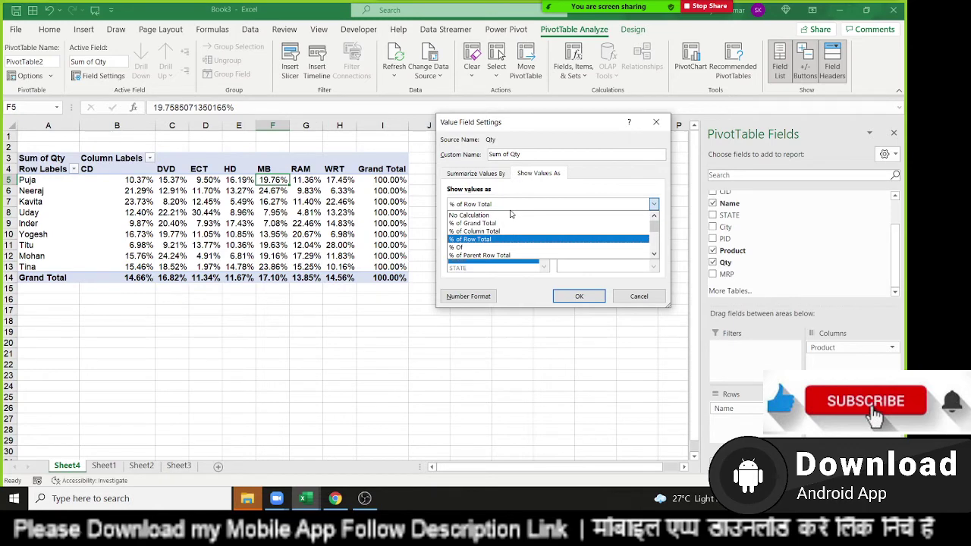
click(508, 215)
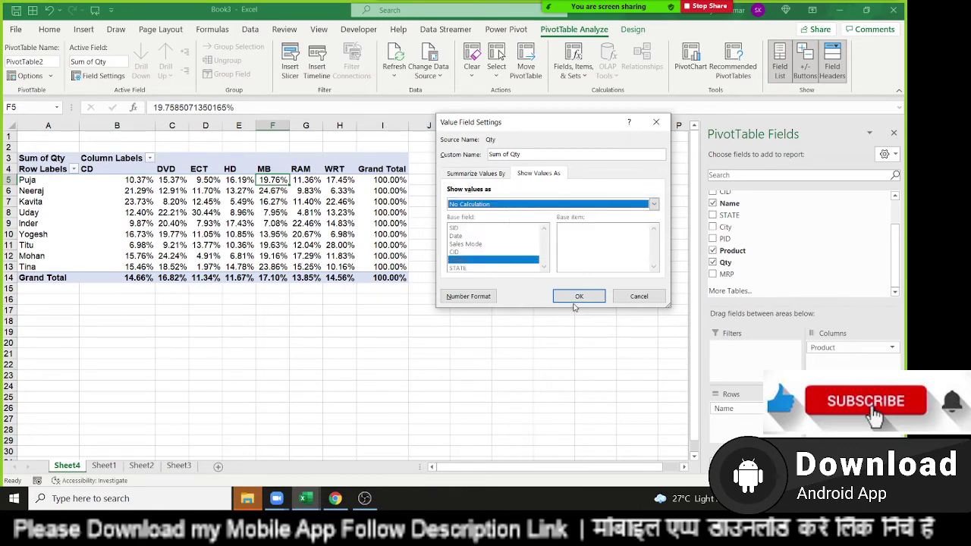
click(577, 299)
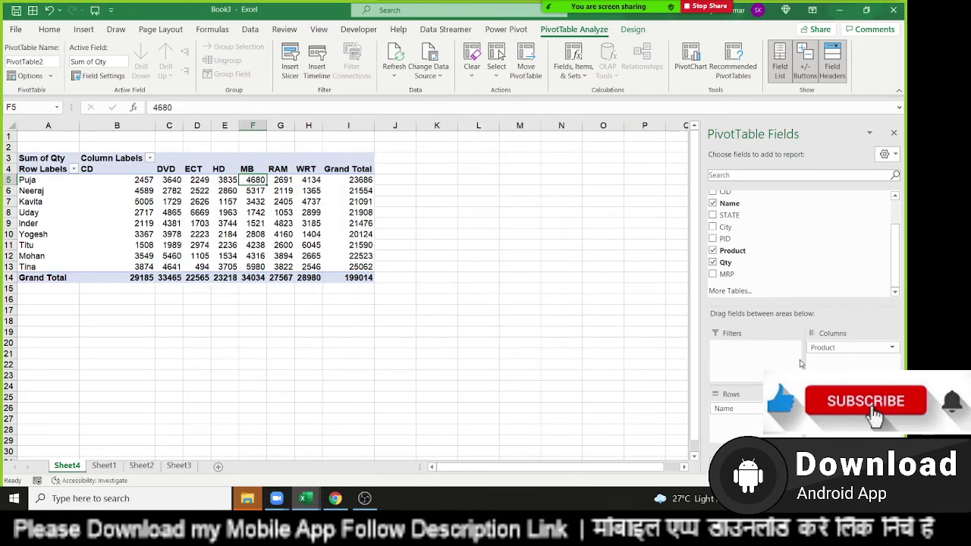
drag(838, 349, 789, 254)
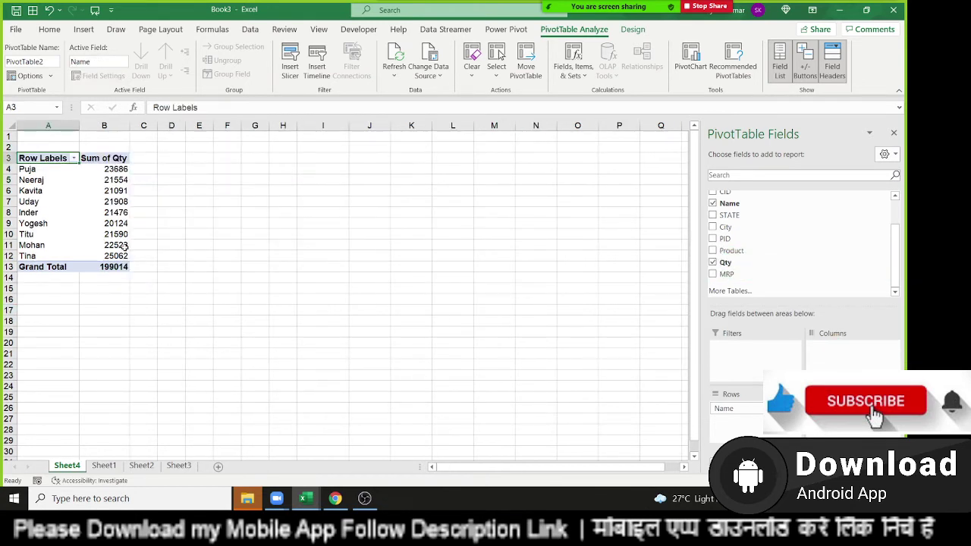
drag(116, 256, 114, 169)
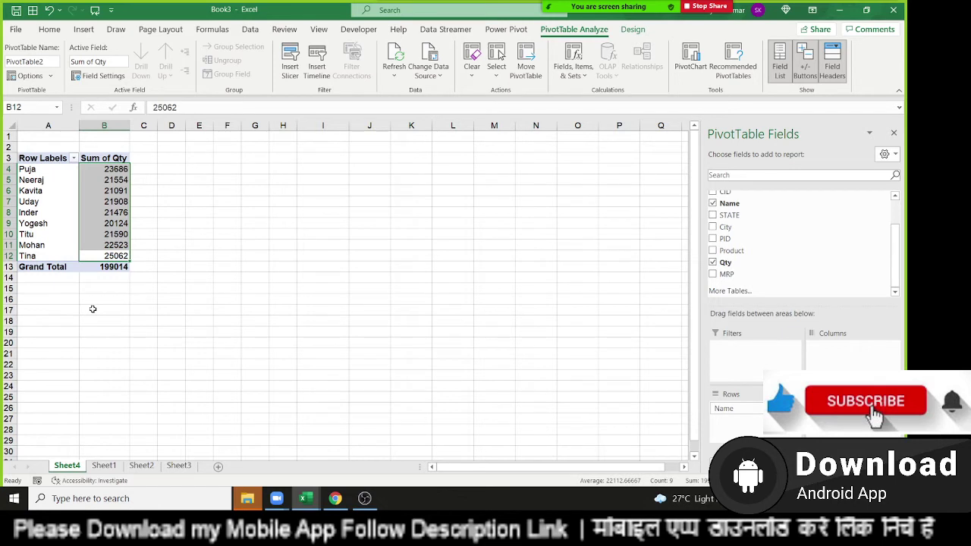
click(111, 202)
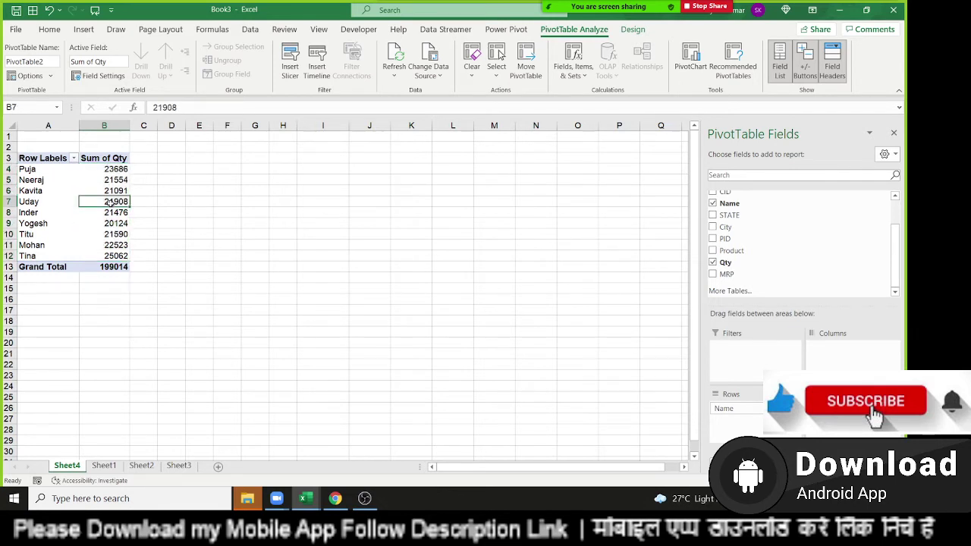
click(577, 69)
- Create calculated field Target as =Qty/30000, adding Sum of Target with a 6.6338 grand total
click(588, 94)
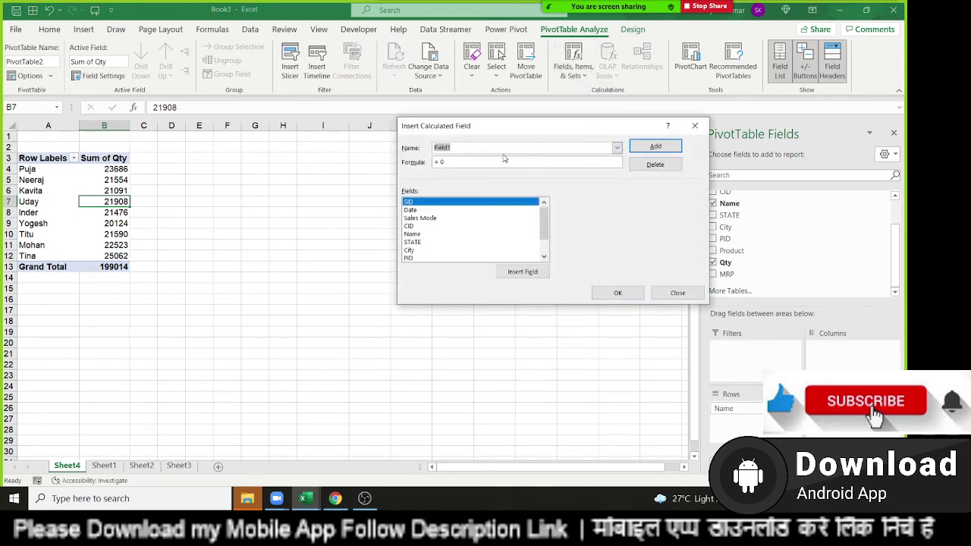
text(Target)
scroll(455, 213, down, 1)
click(444, 251)
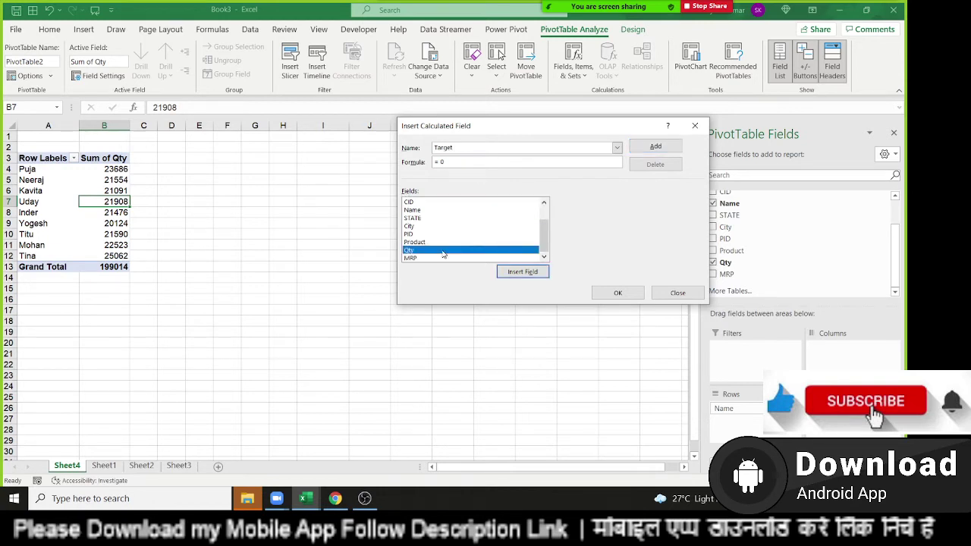
double_click(443, 255)
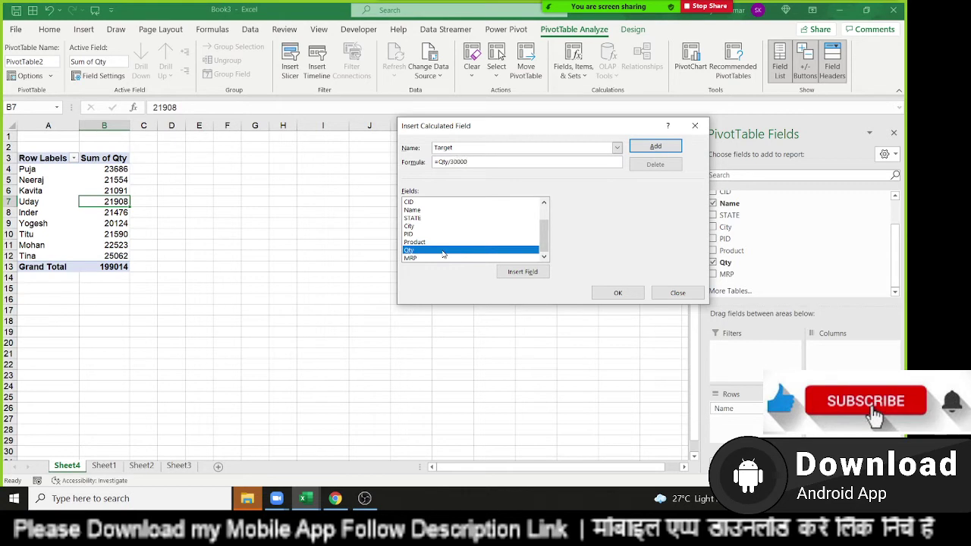
click(648, 157)
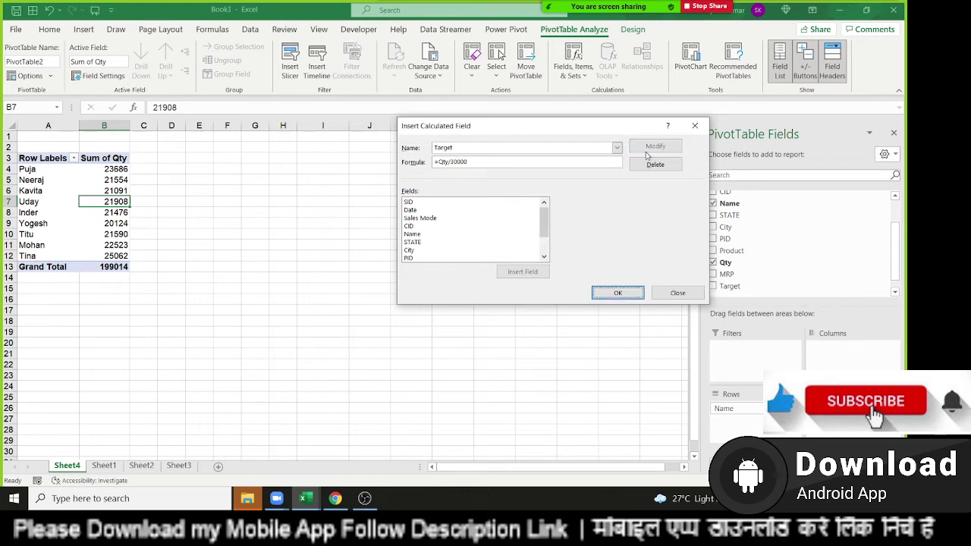
click(615, 293)
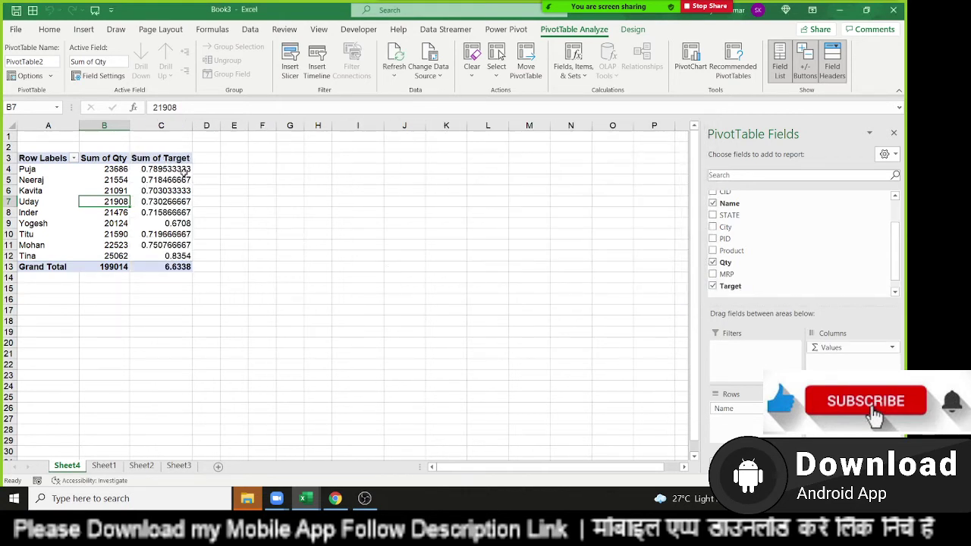
click(185, 173)
click(269, 168)
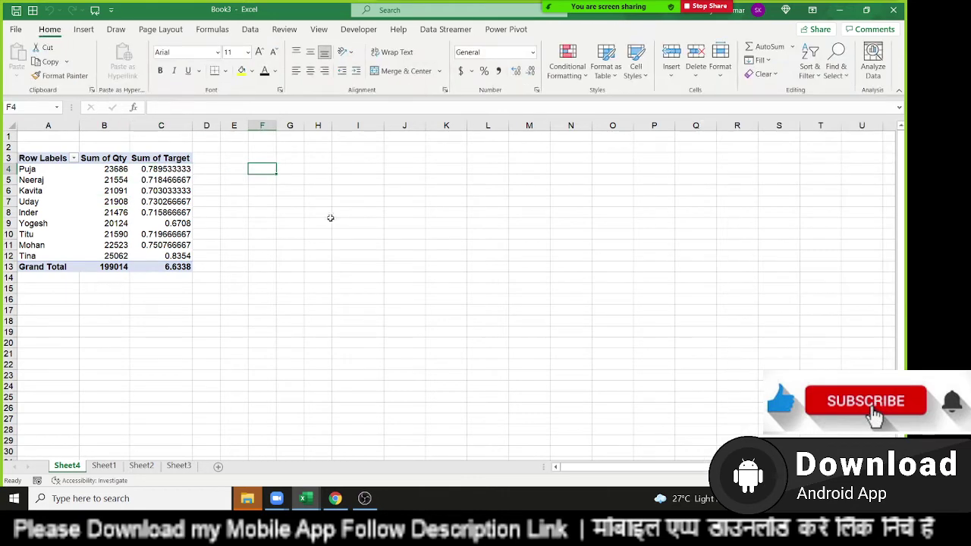
- Apply Percentage format to the Sum of Target values C4:C12, then undo it
drag(169, 171, 168, 254)
click(82, 29)
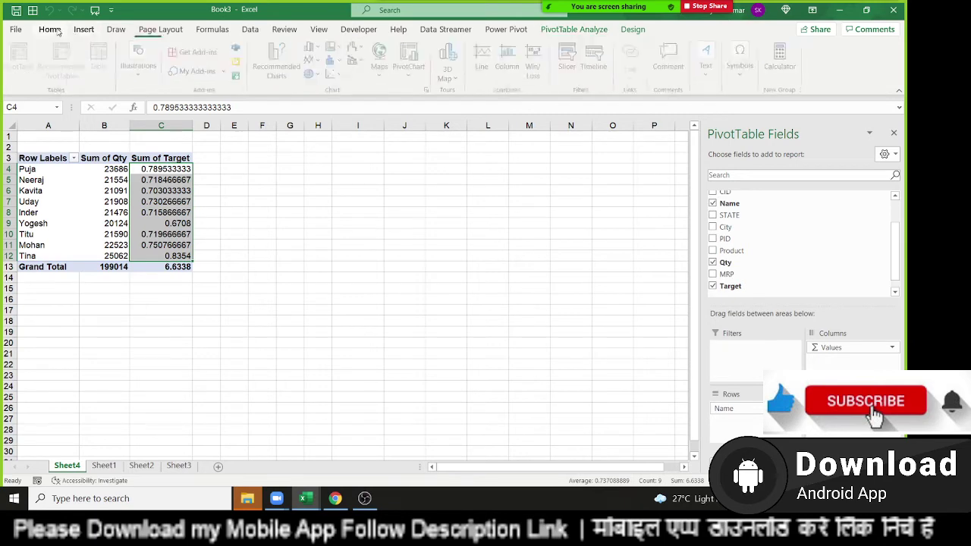
click(49, 29)
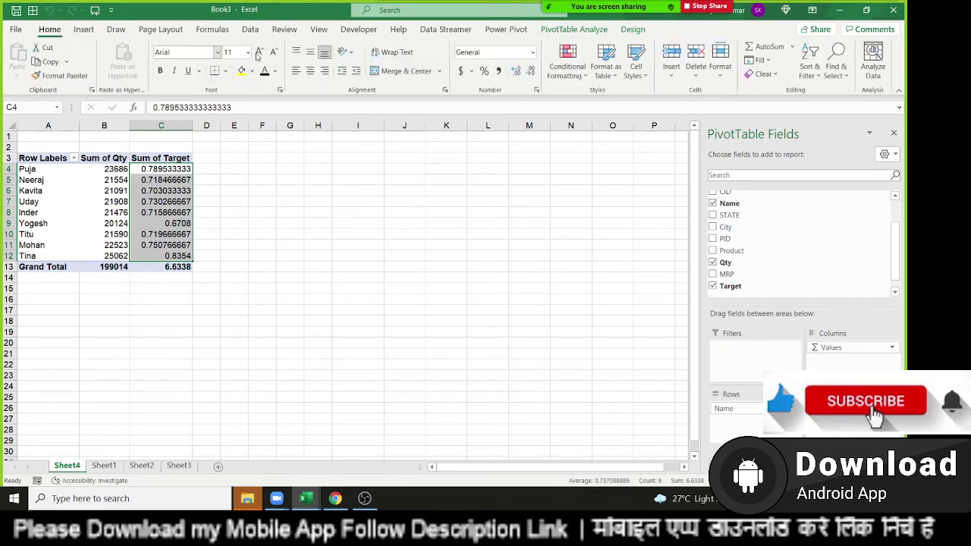
click(484, 70)
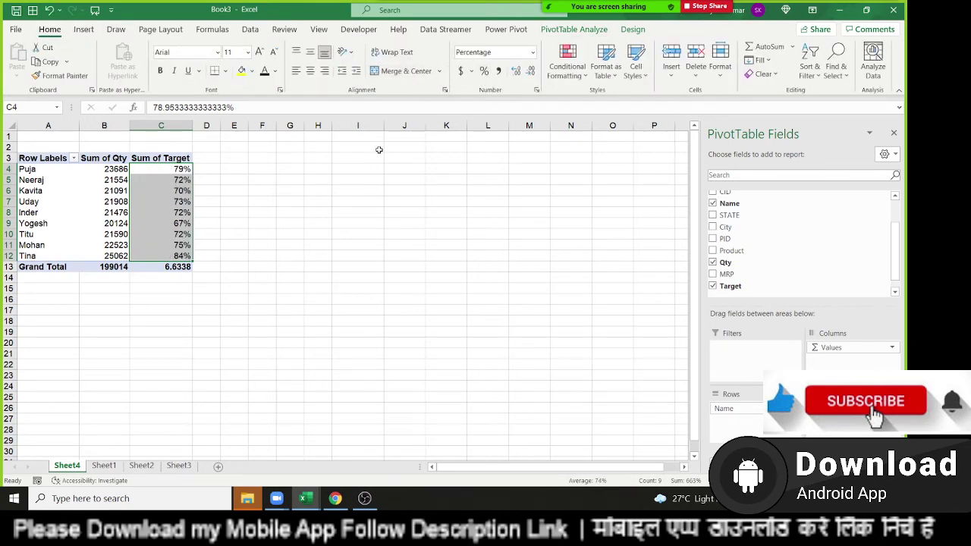
key(ctrl+z)
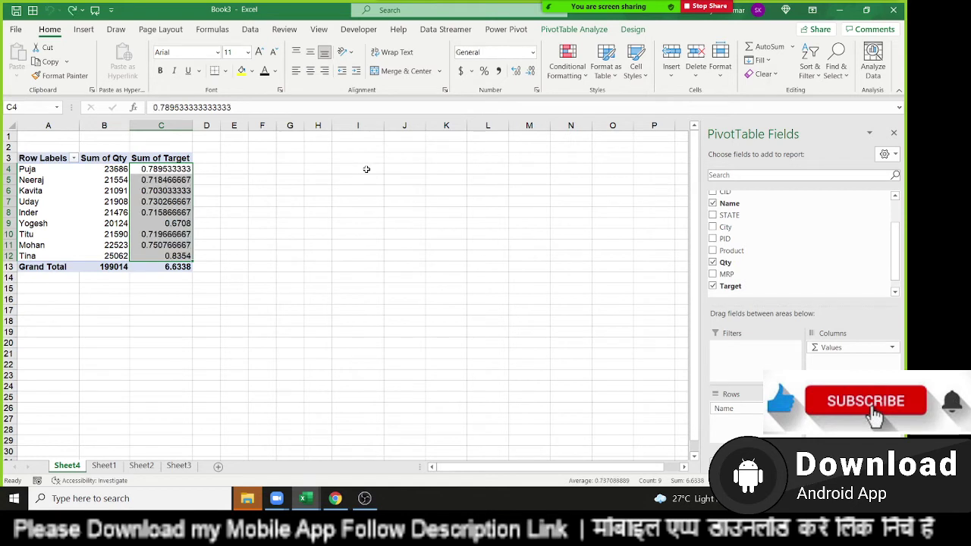
- Remove the Target field from the pivot table, leaving only Sum of Qty
click(326, 182)
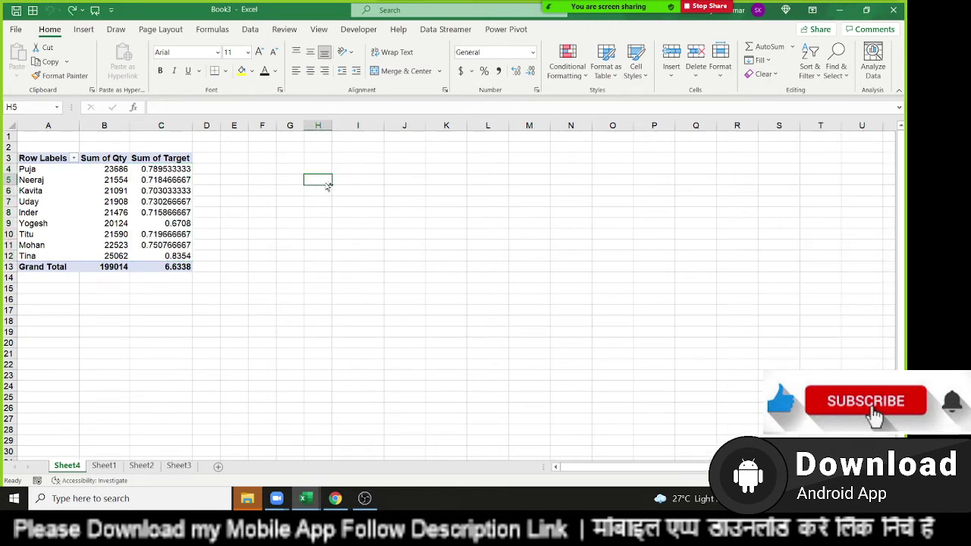
click(180, 184)
click(712, 286)
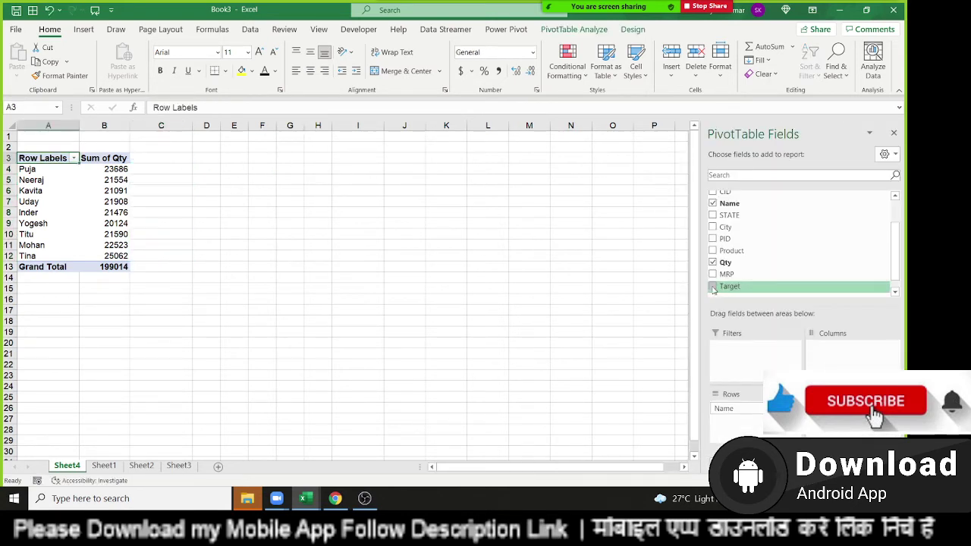
- Below the Sheet1 sales data, enter Target in the Name column at E3915
click(104, 465)
click(53, 354)
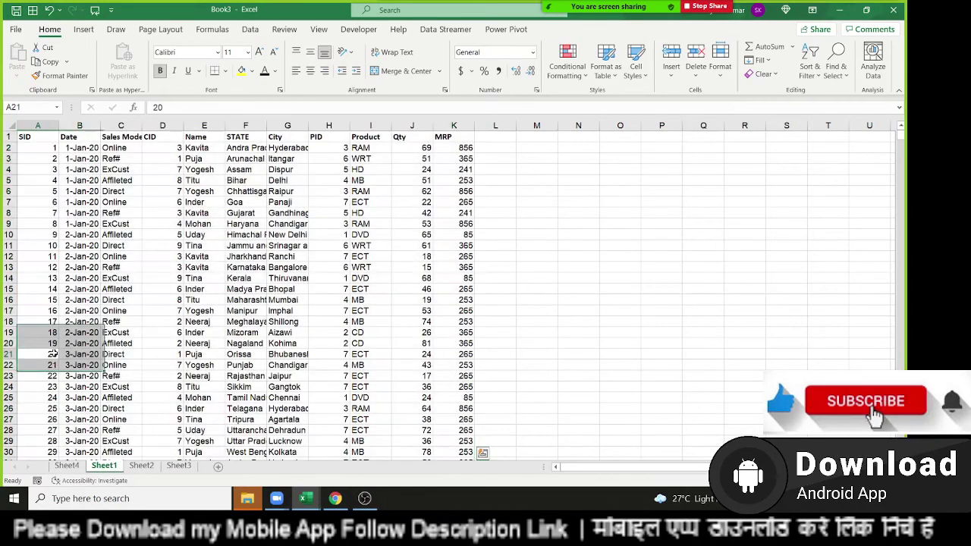
key(ctrl+Down)
key(Down)
key(Down)
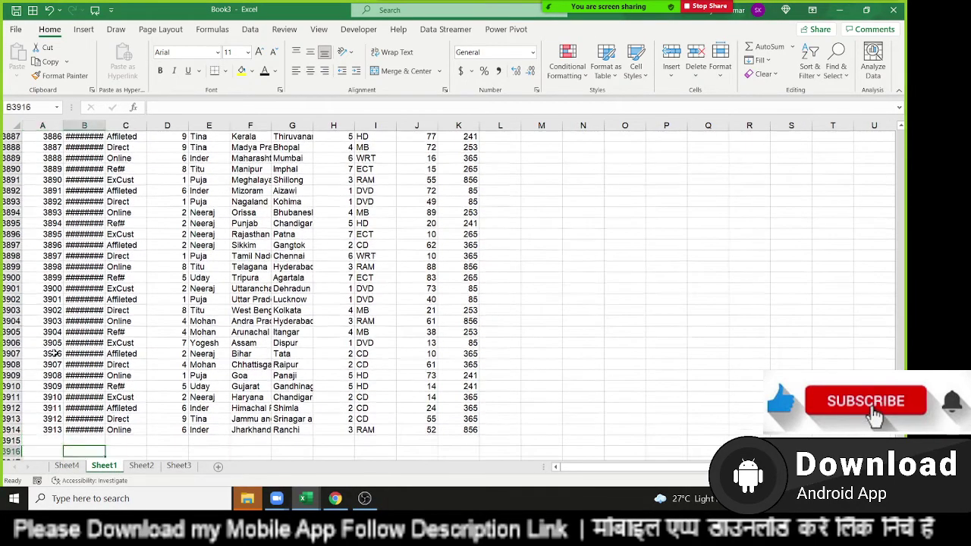
key(Right)
key(Right)
key(Right)
key(Up)
key(Right)
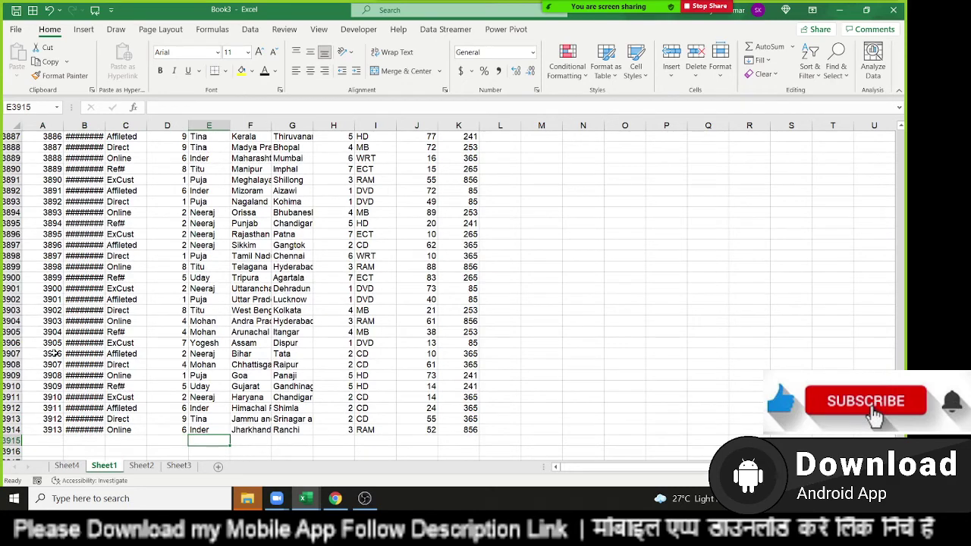
text(Tar)
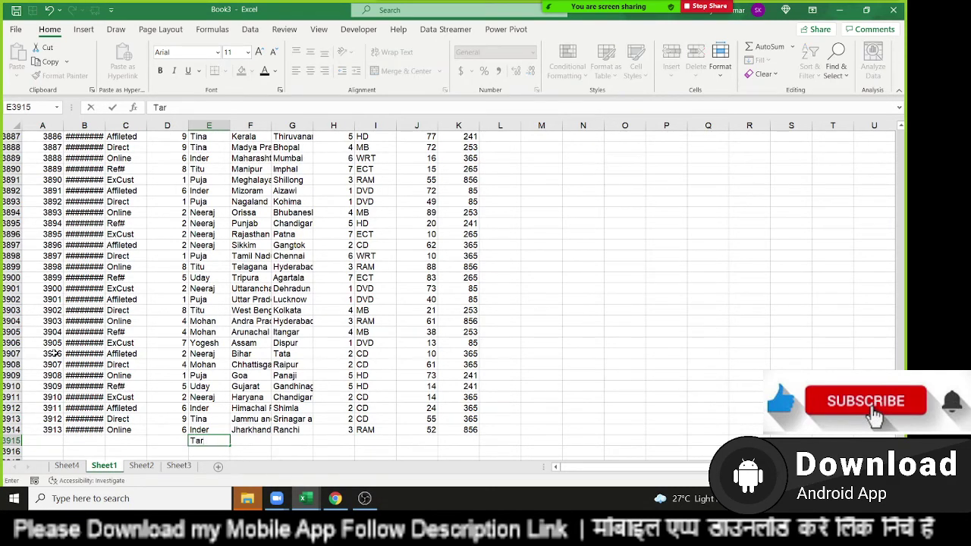
text(ge)
key(Right)
key(Right)
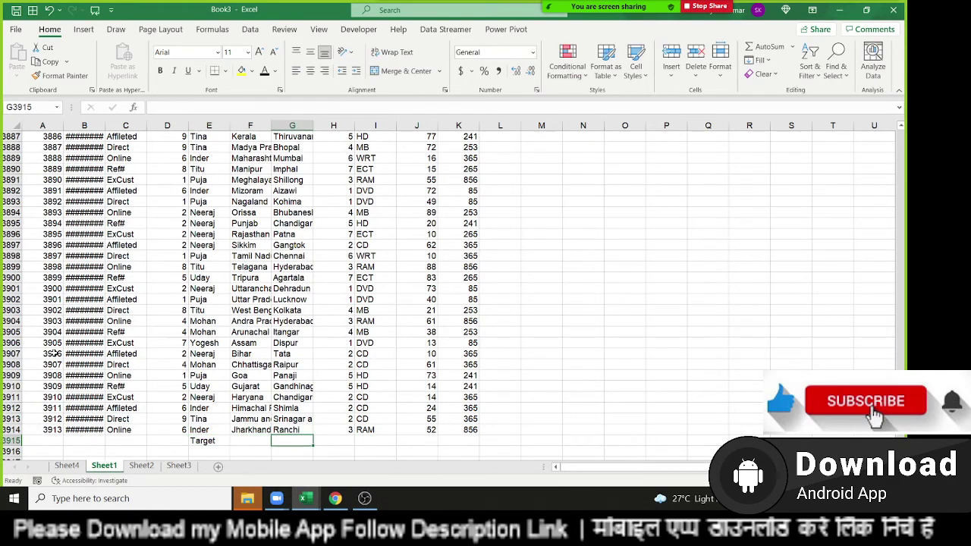
- Enter 30000 in the Qty cell J3915 and return to the Sheet4 pivot
key(Right)
key(Right)
key(Right)
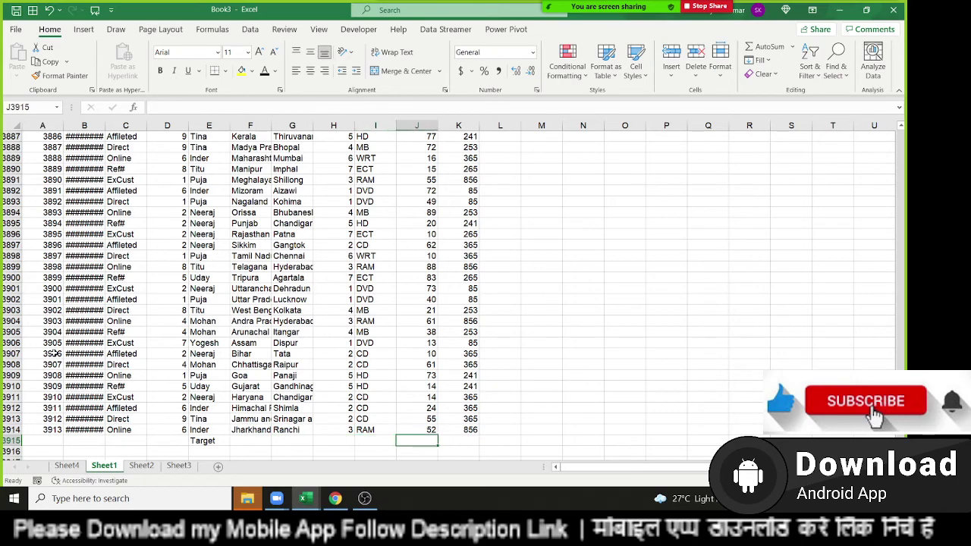
text(30000)
key(Return)
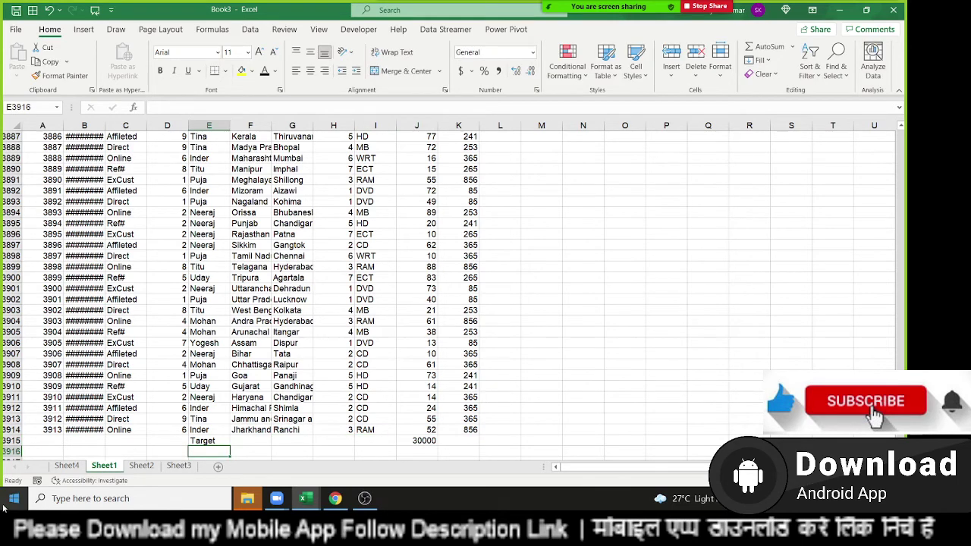
click(67, 465)
- Change the pivot's data source to Sheet1!$A$1:$K$3915 so the Target row is included
click(85, 199)
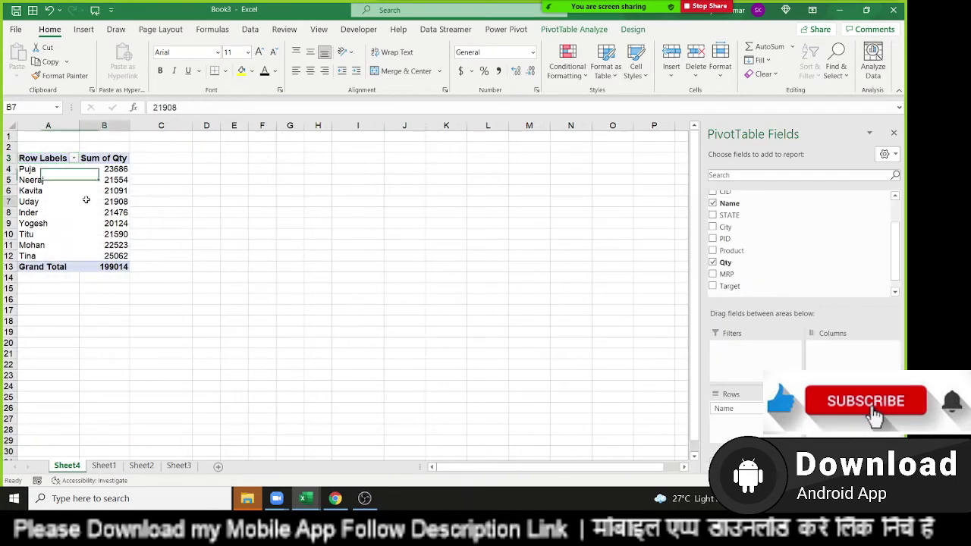
click(574, 29)
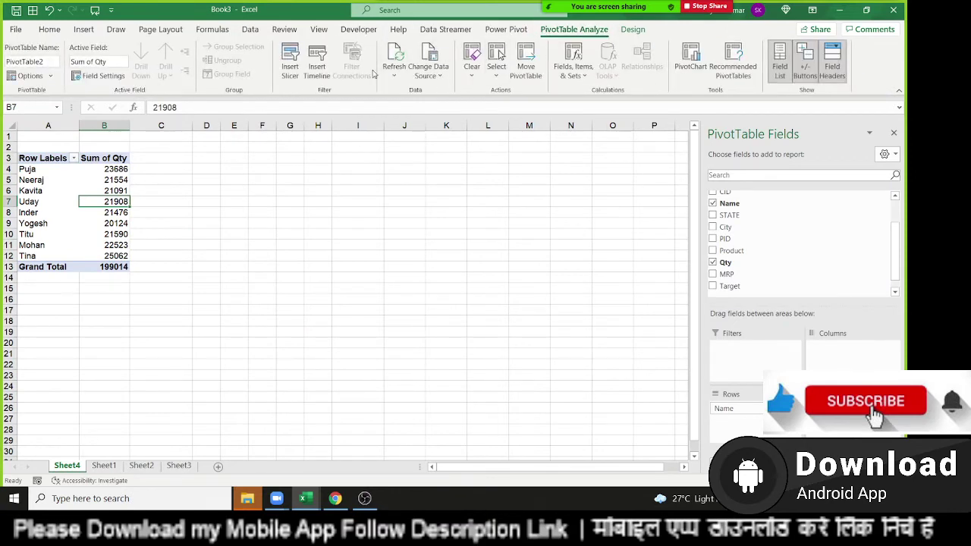
click(423, 76)
click(425, 95)
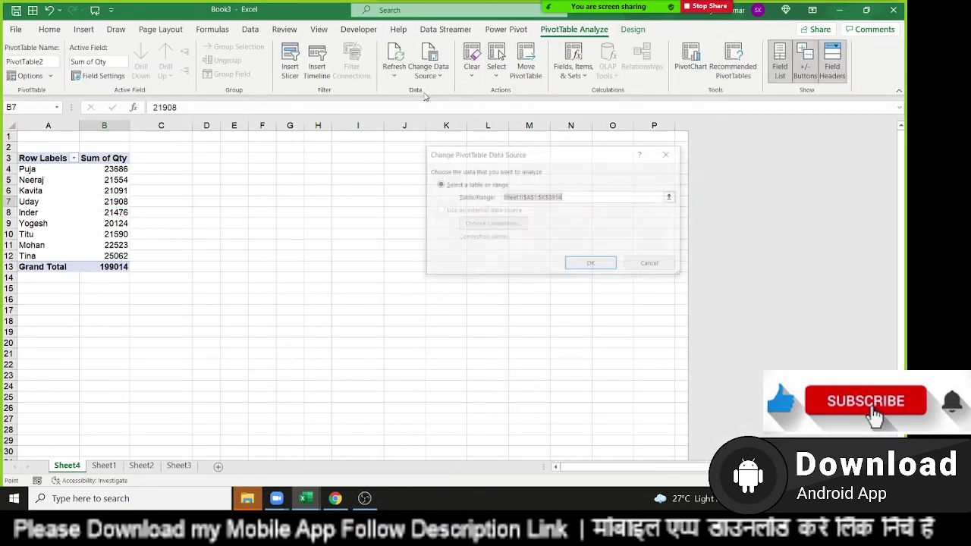
click(36, 135)
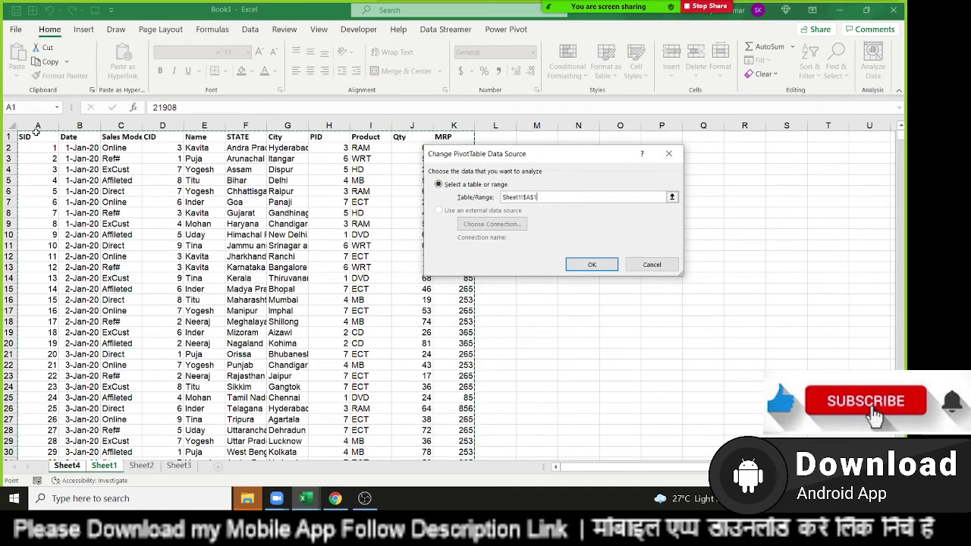
key(ctrl+shift+Right)
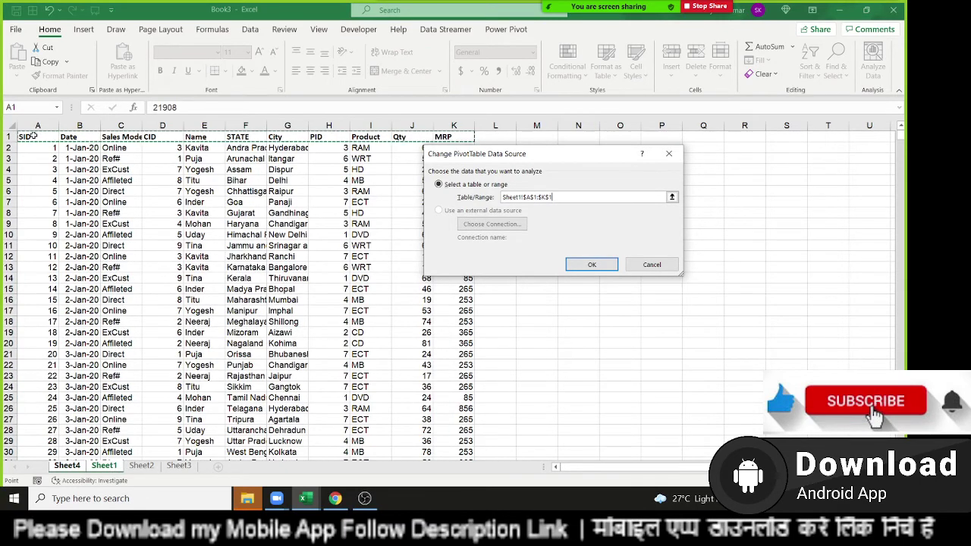
key(ctrl+shift+Down)
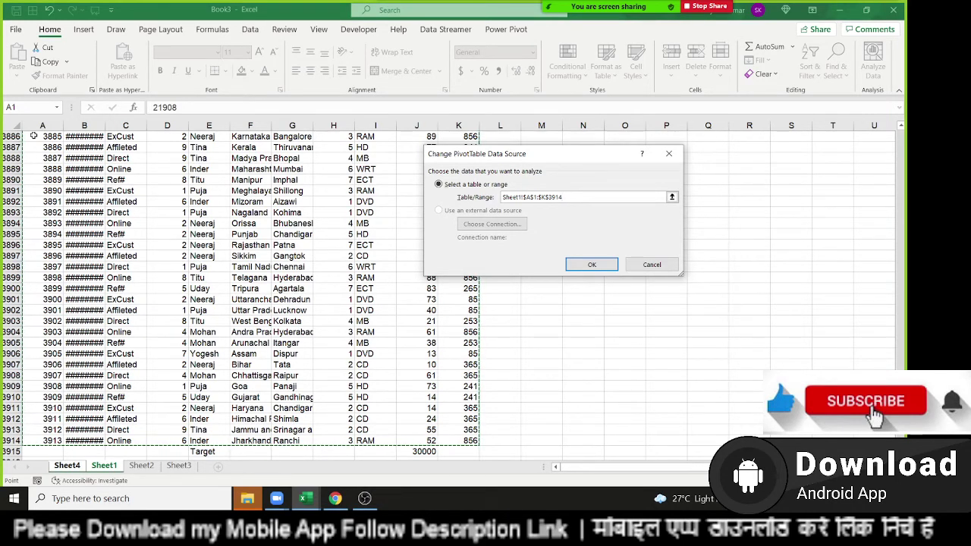
key(shift+Down)
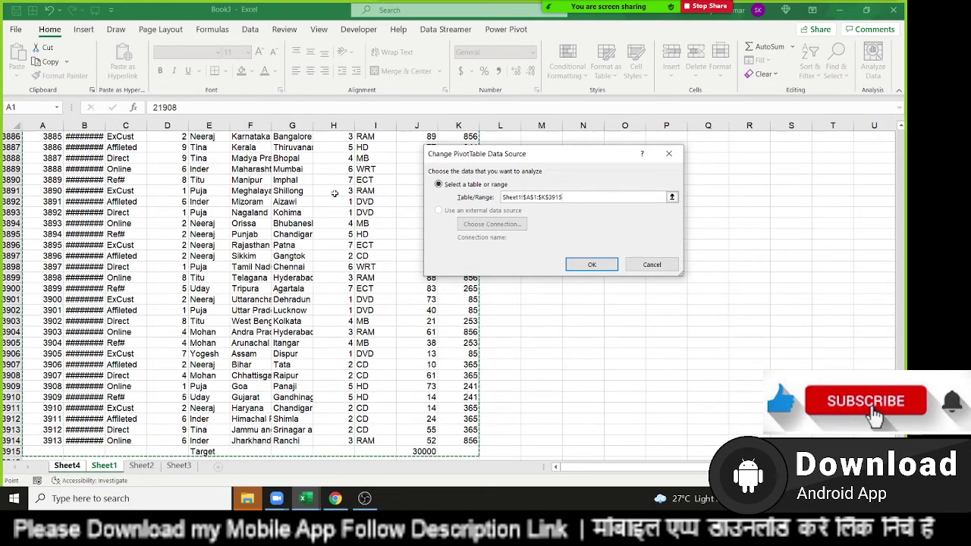
click(591, 264)
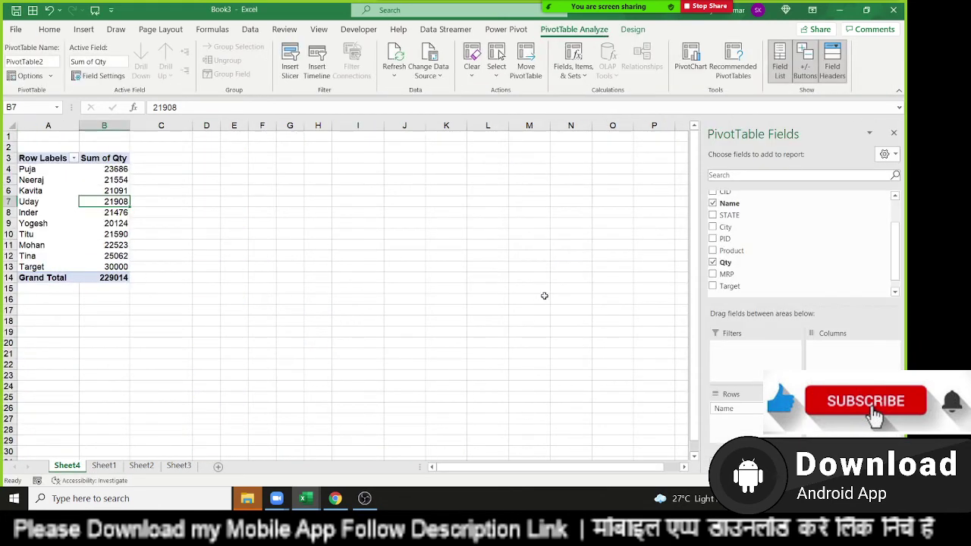
- Show Sum of Qty as % Of base field Name, base item Target, then start a calculated field
click(101, 266)
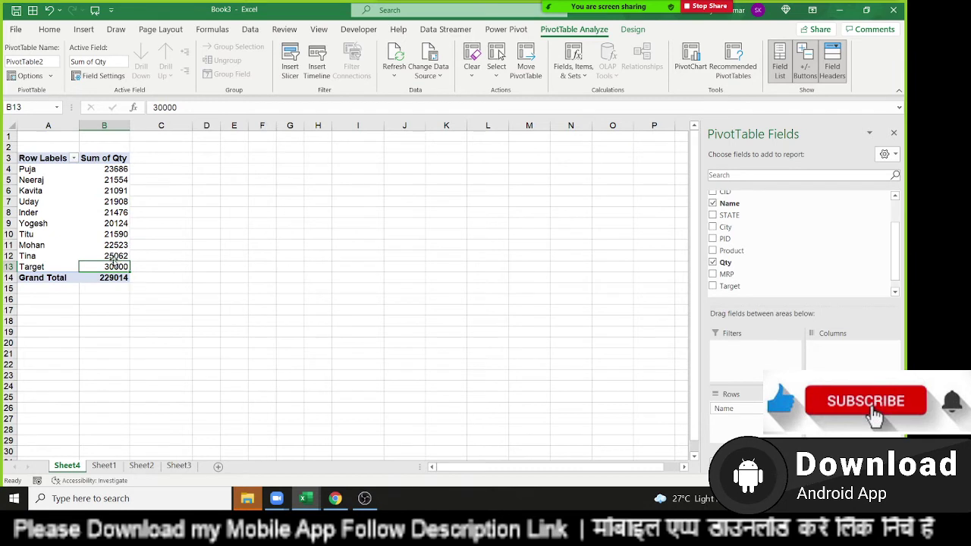
drag(114, 255, 118, 169)
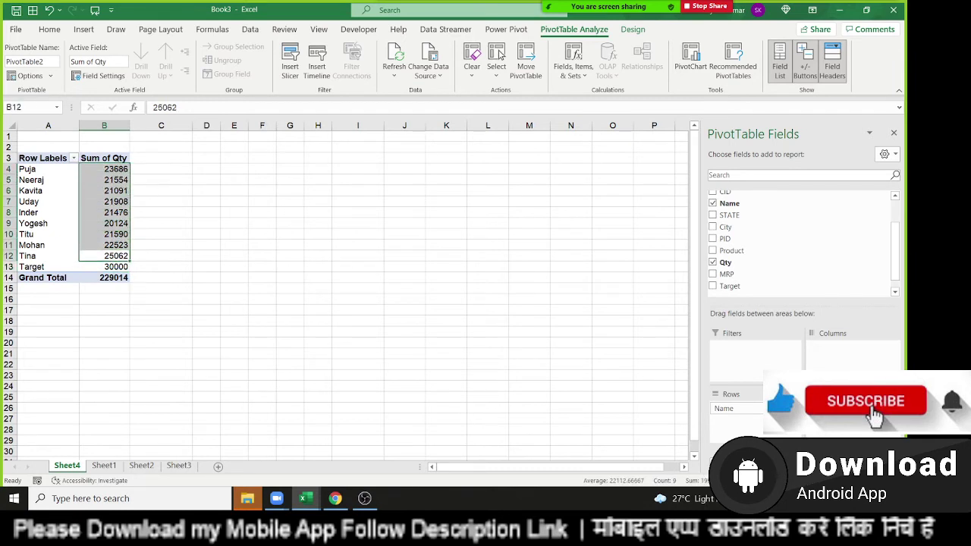
click(849, 408)
click(857, 353)
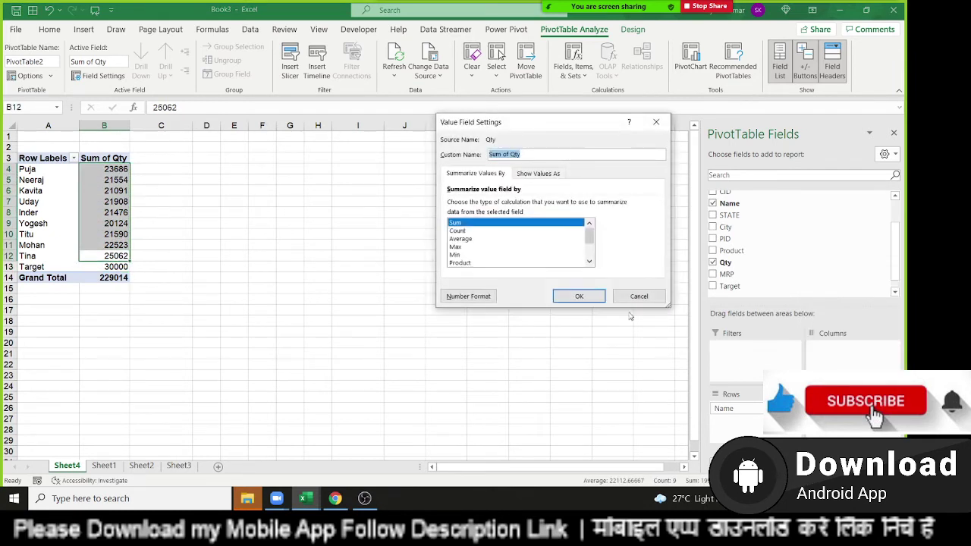
click(543, 174)
click(504, 204)
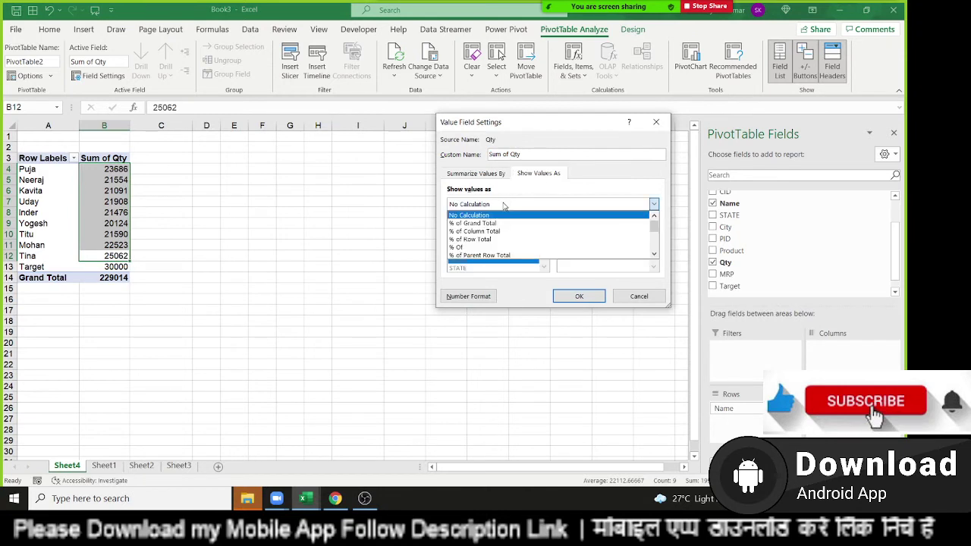
click(489, 248)
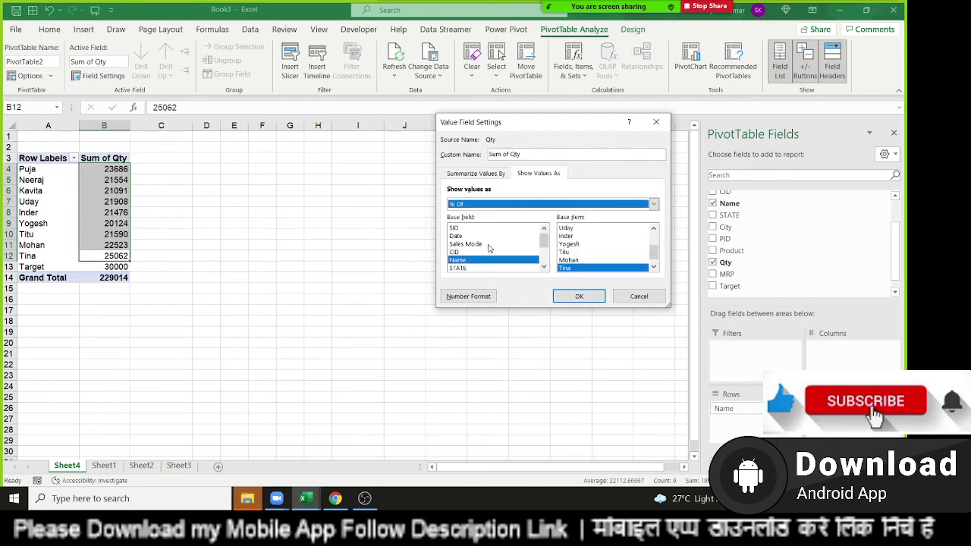
click(598, 260)
scroll(598, 260, down, 1)
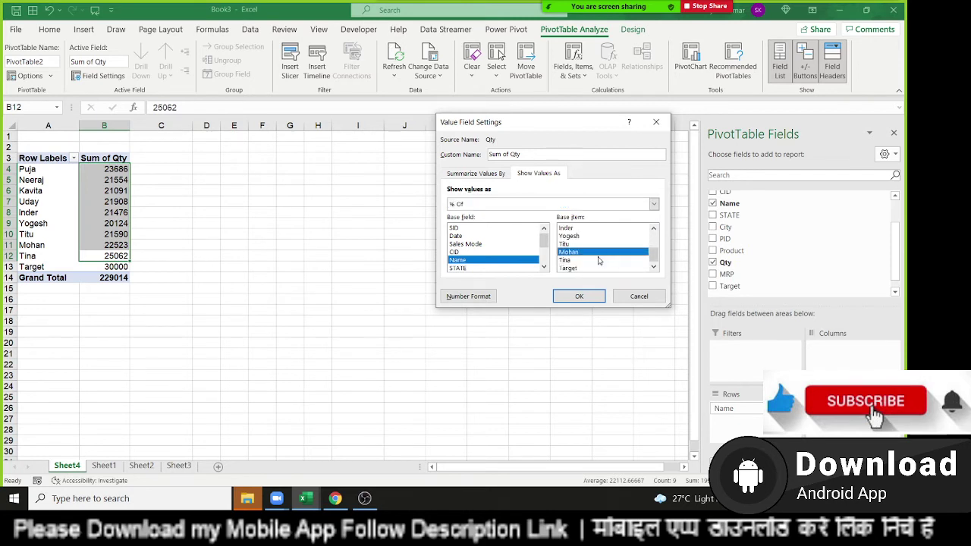
click(582, 269)
click(579, 300)
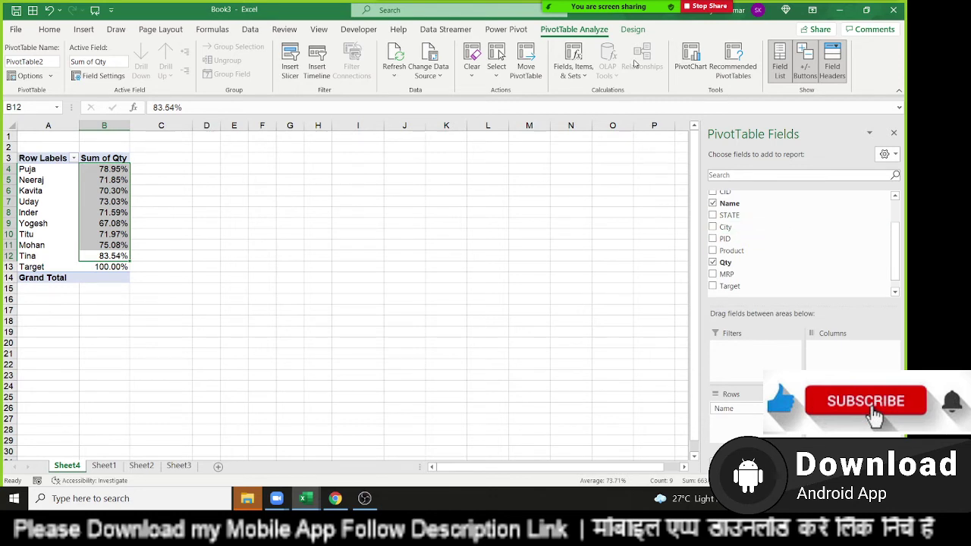
click(584, 79)
click(587, 92)
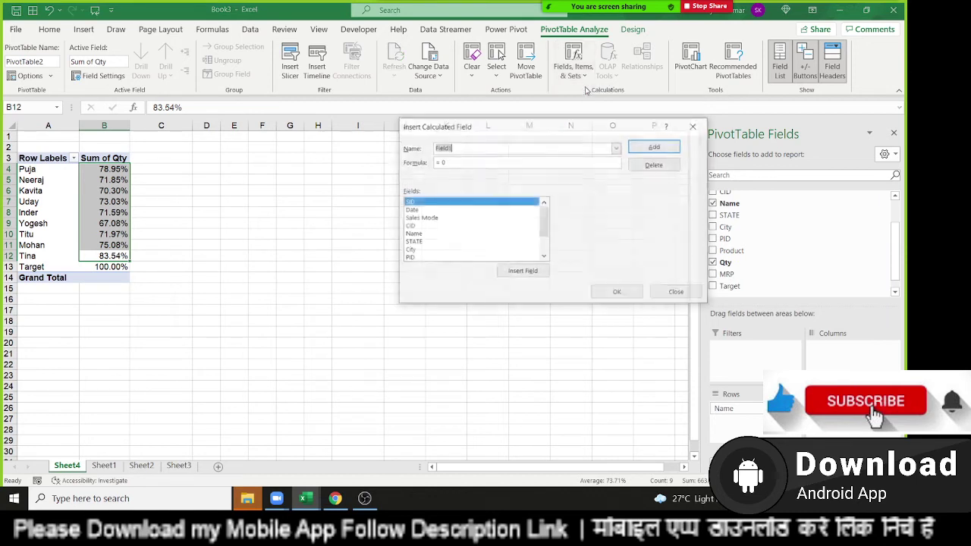
- Close the calculated-field window and try Difference From for the Sum of Qty display
click(672, 294)
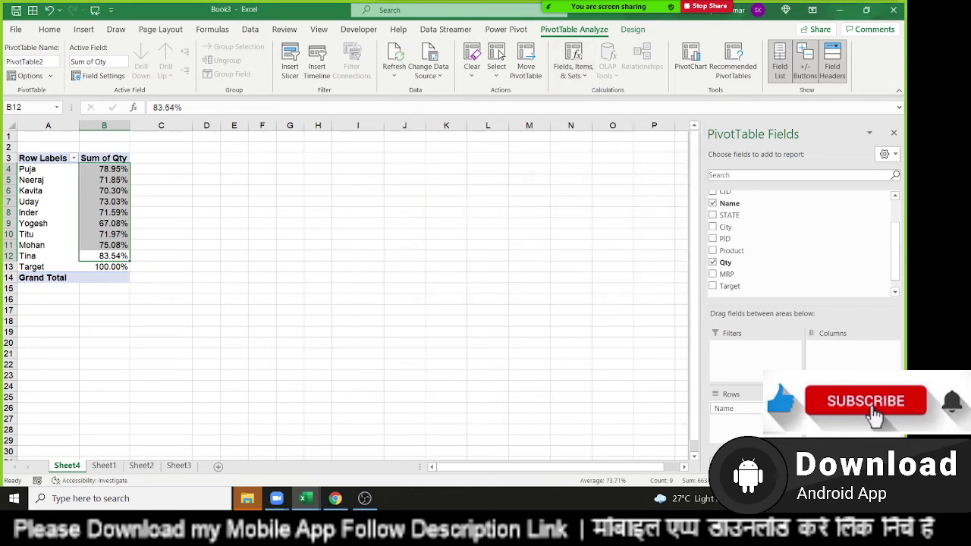
click(864, 408)
click(834, 362)
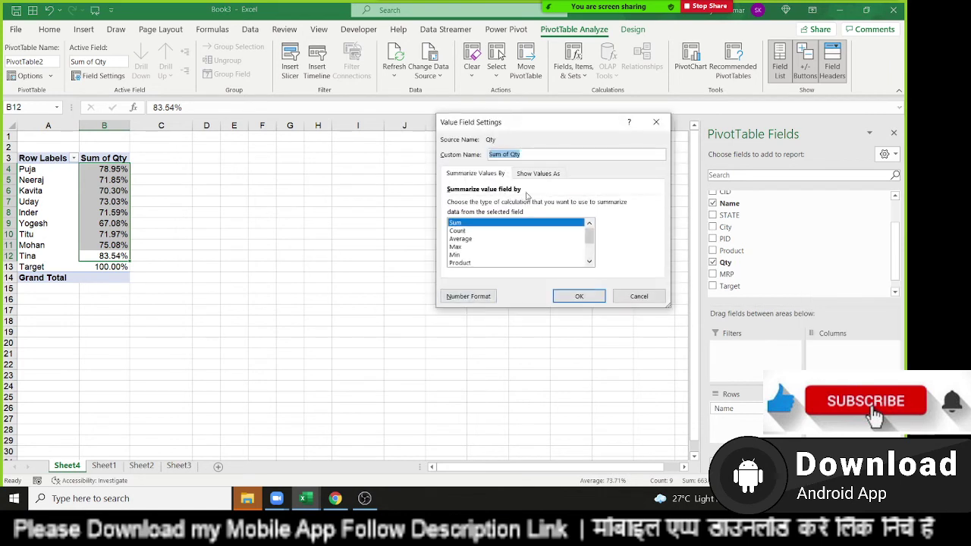
click(535, 177)
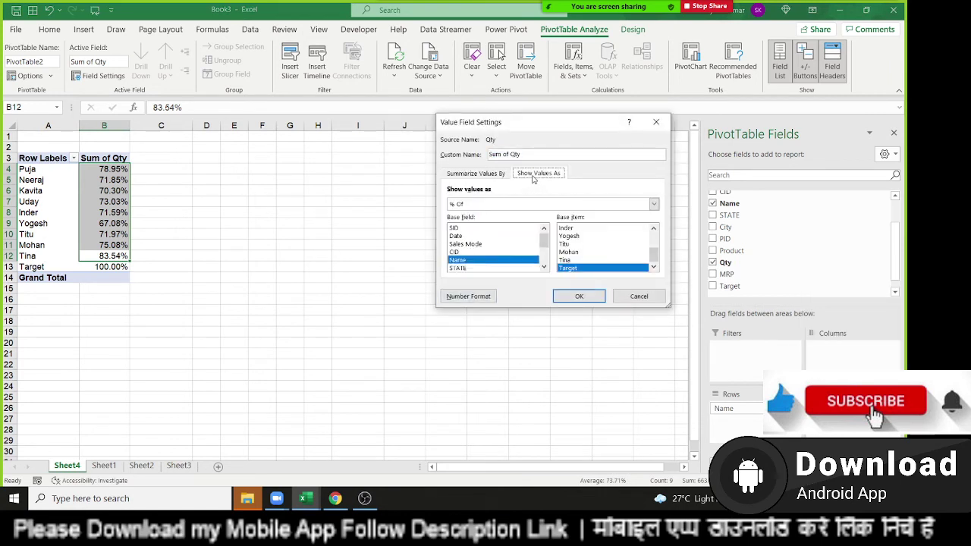
click(493, 205)
scroll(502, 229, down, 2)
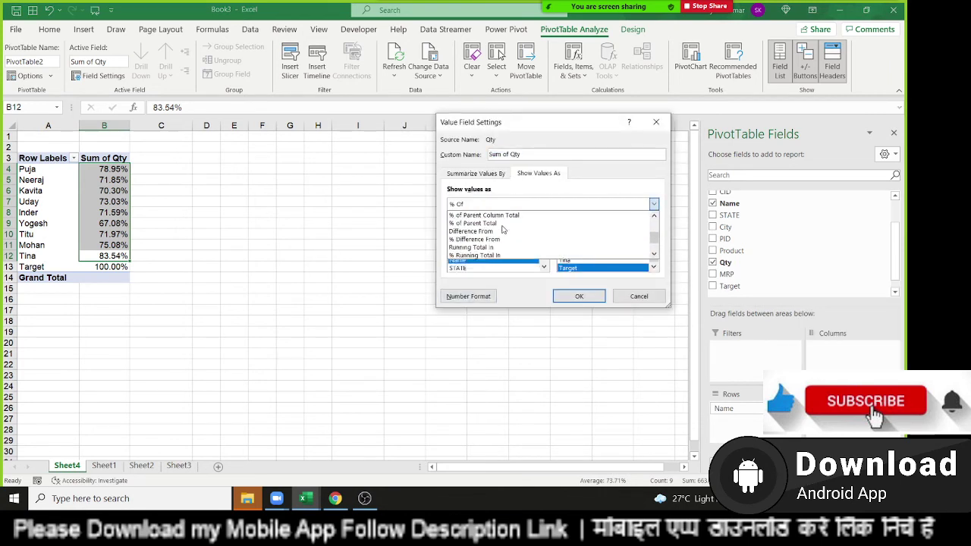
click(495, 230)
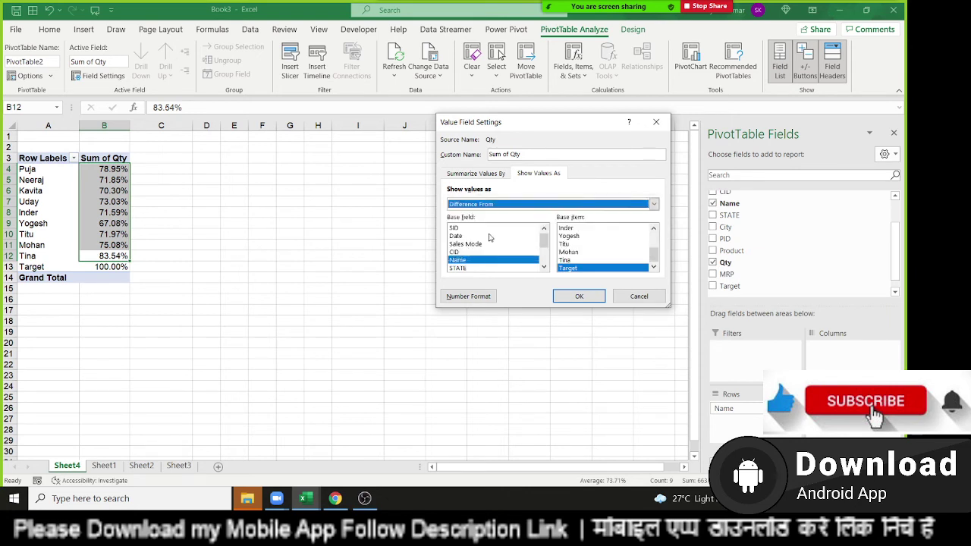
- Reselect % Of so Qty shows as percentages of Target, 67.08% to 83.54%
click(493, 205)
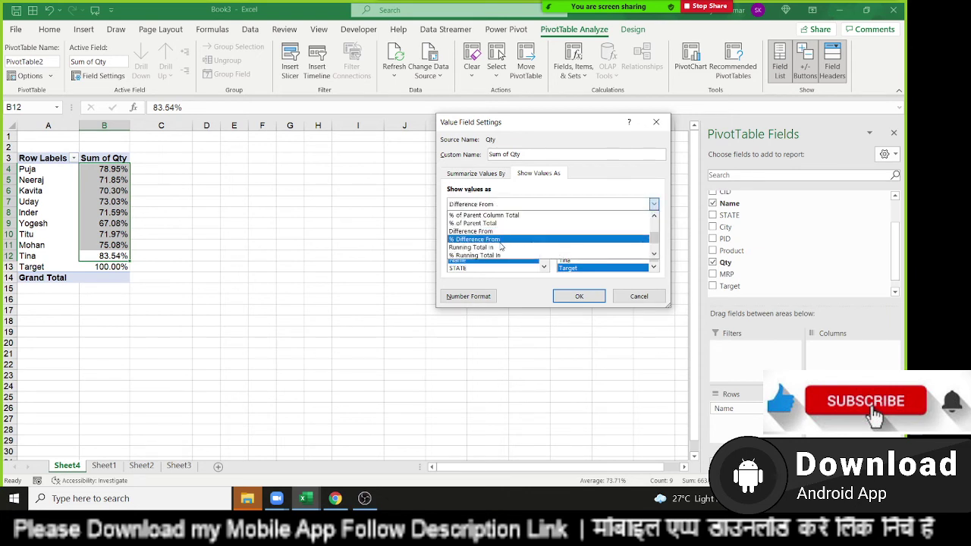
scroll(500, 248, down, 1)
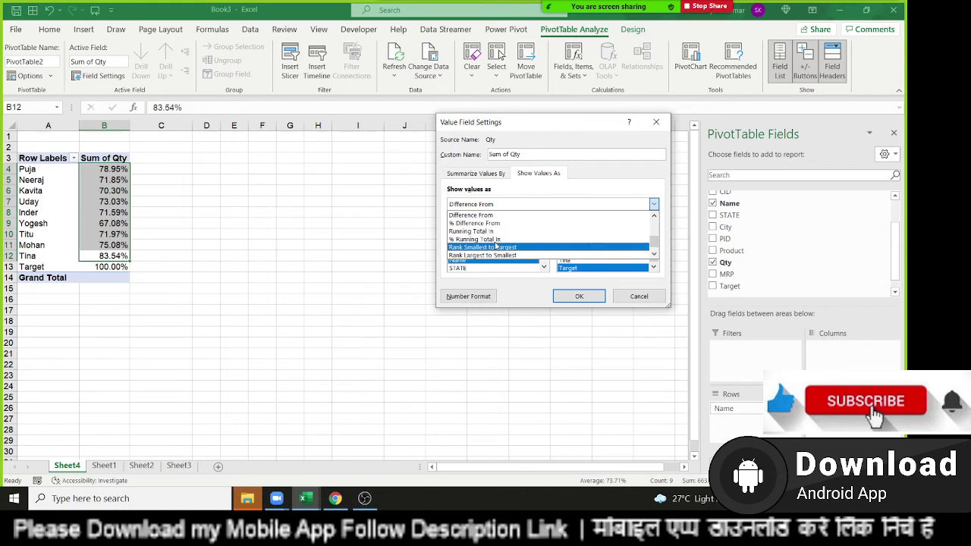
scroll(497, 247, up, 3)
scroll(497, 246, up, 2)
scroll(497, 247, up, 3)
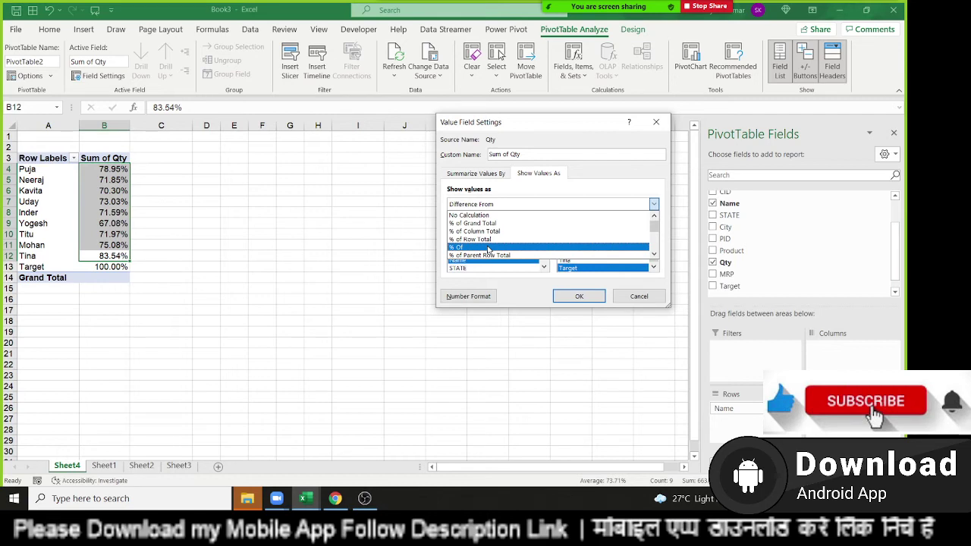
click(489, 247)
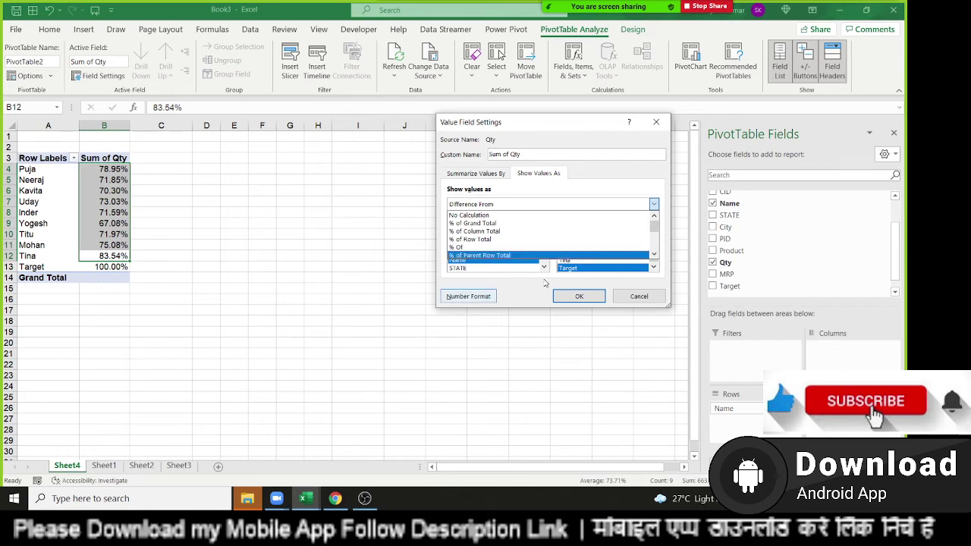
click(647, 296)
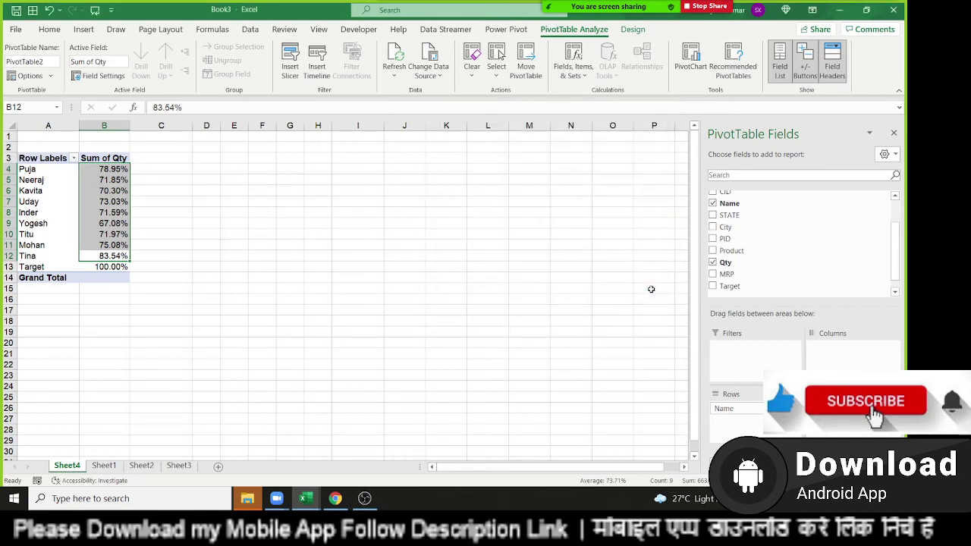
- Permanently delete the Sheet4 pivot table sheet
click(104, 465)
click(66, 465)
right_click(68, 465)
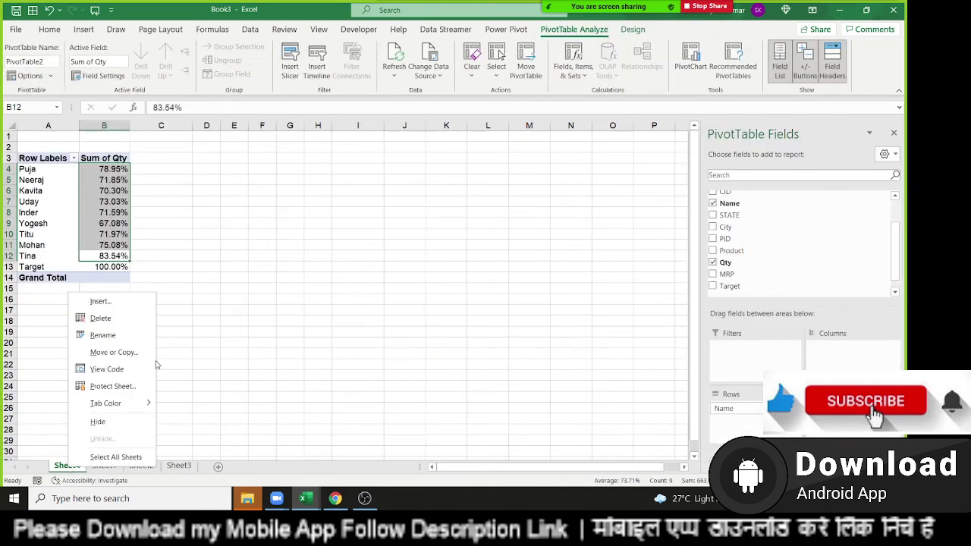
click(144, 320)
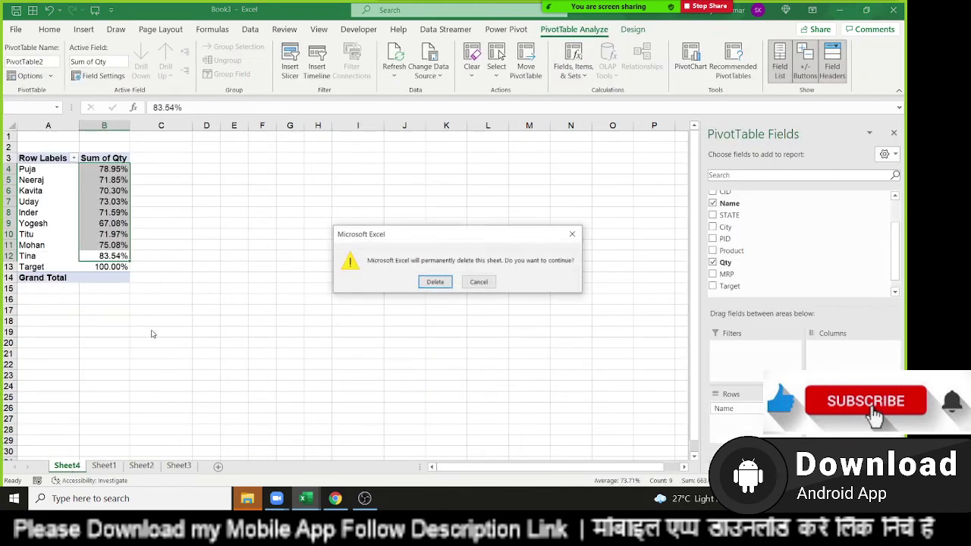
click(435, 281)
- Test the formula =J2*K2 in Sheet1 cell L2 (result 59064), then clear it
click(267, 277)
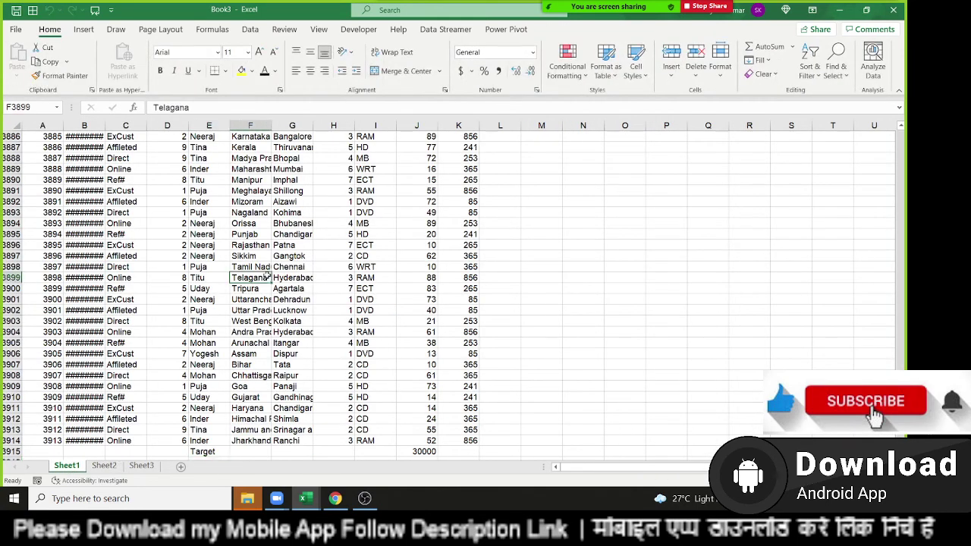
key(ctrl+Up)
key(Right)
key(Right)
key(Right)
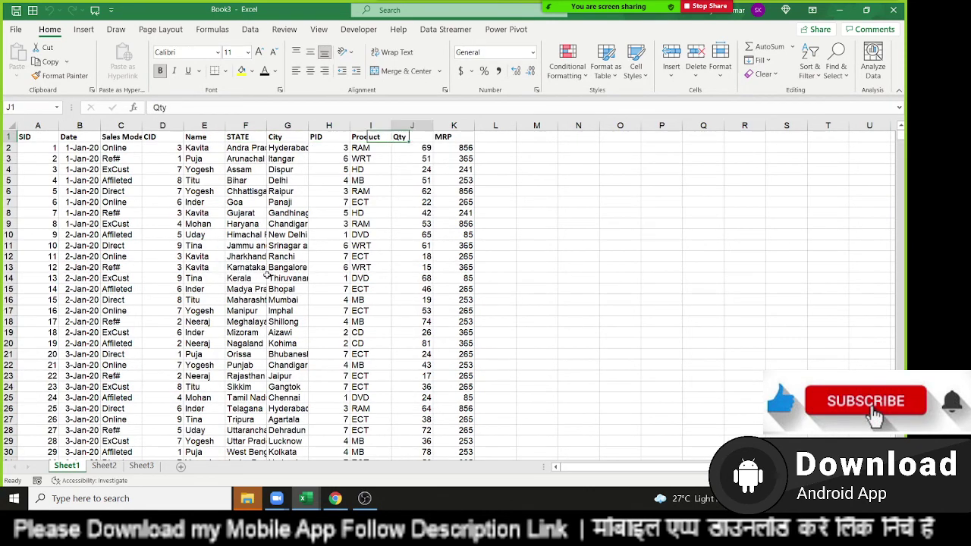
key(Right)
key(Right)
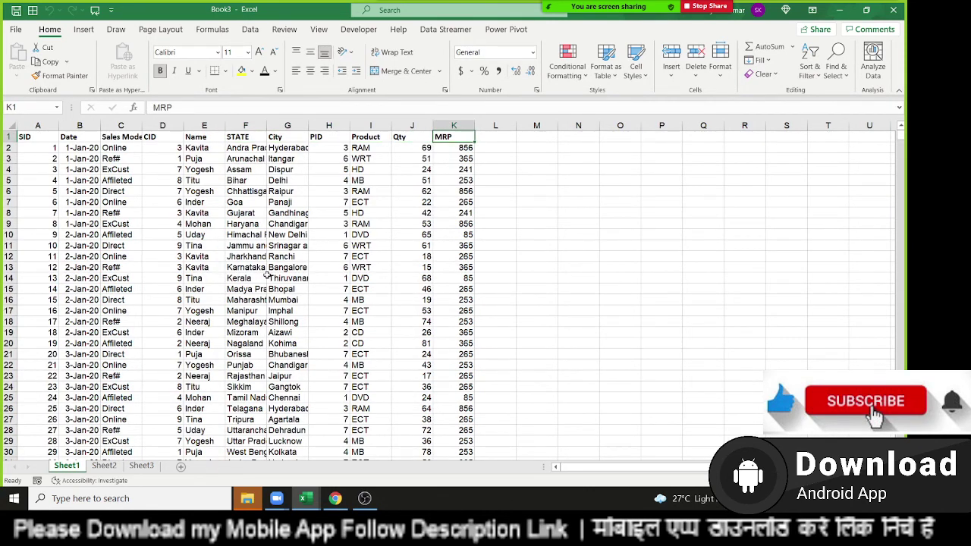
key(Down)
key(Right)
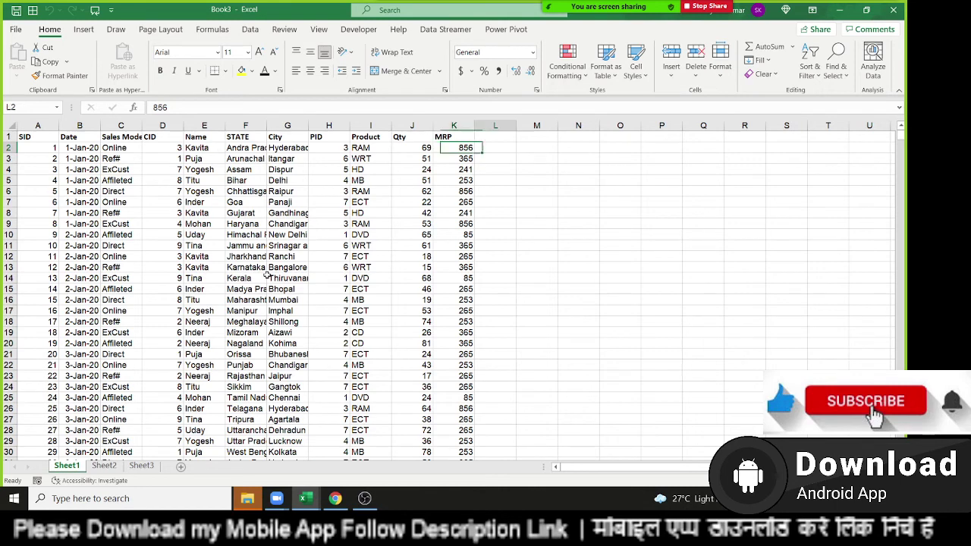
text(=)
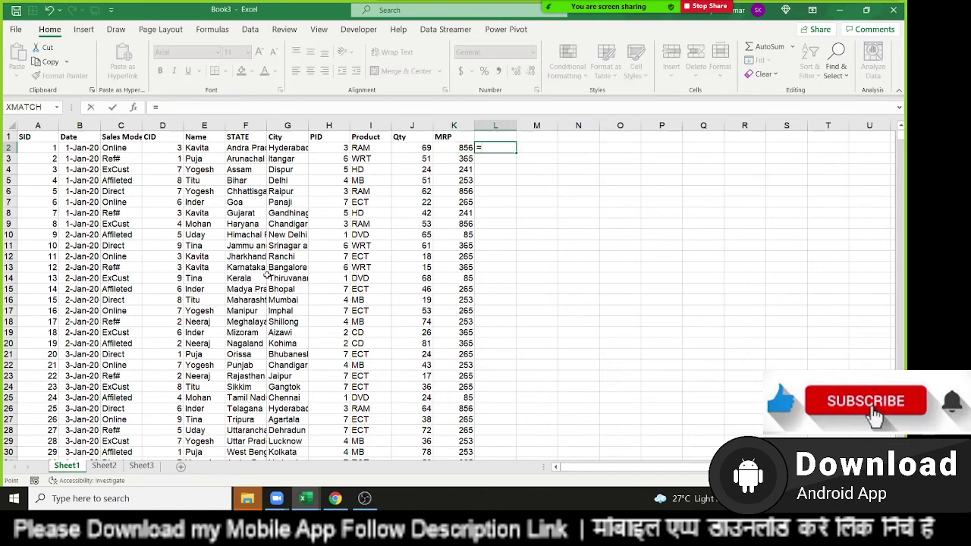
key(Left)
key(Left)
text(*)
key(Left)
key(Return)
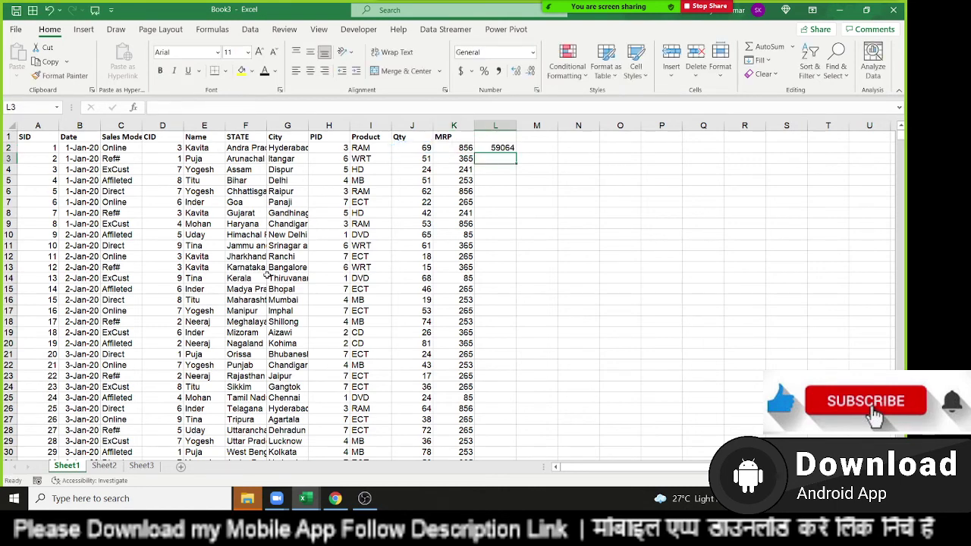
key(Up)
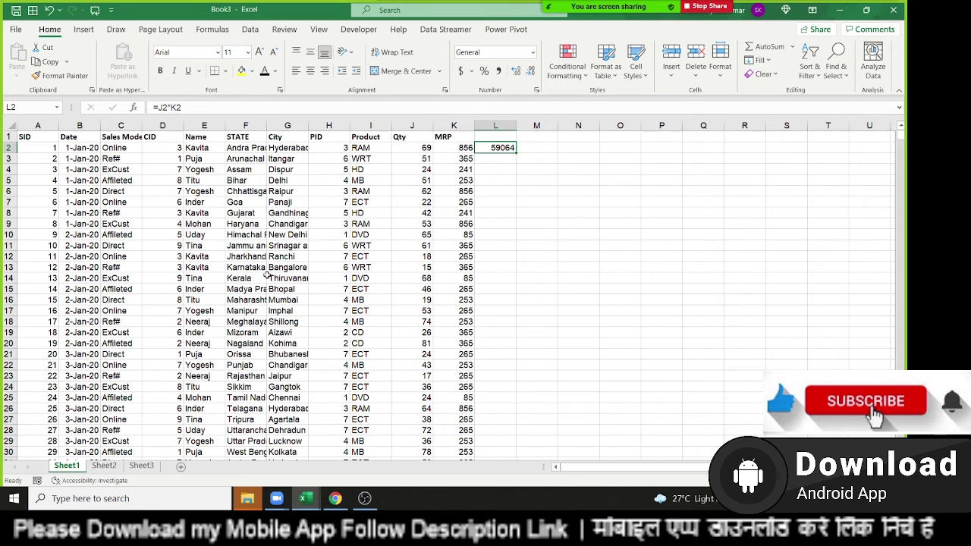
key(Delete)
- Create a new pivot table on a new sheet with salesperson Name as rows
click(49, 140)
click(83, 29)
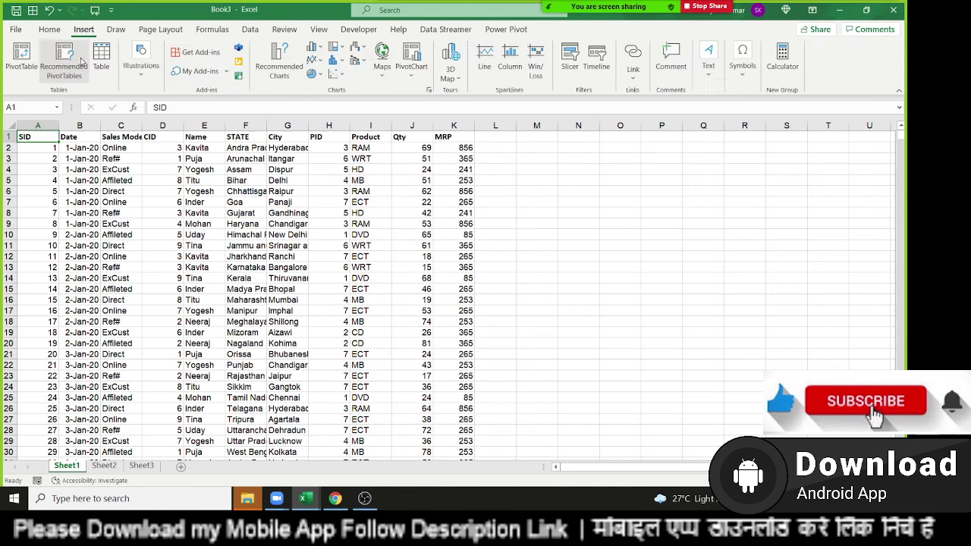
click(21, 60)
click(591, 304)
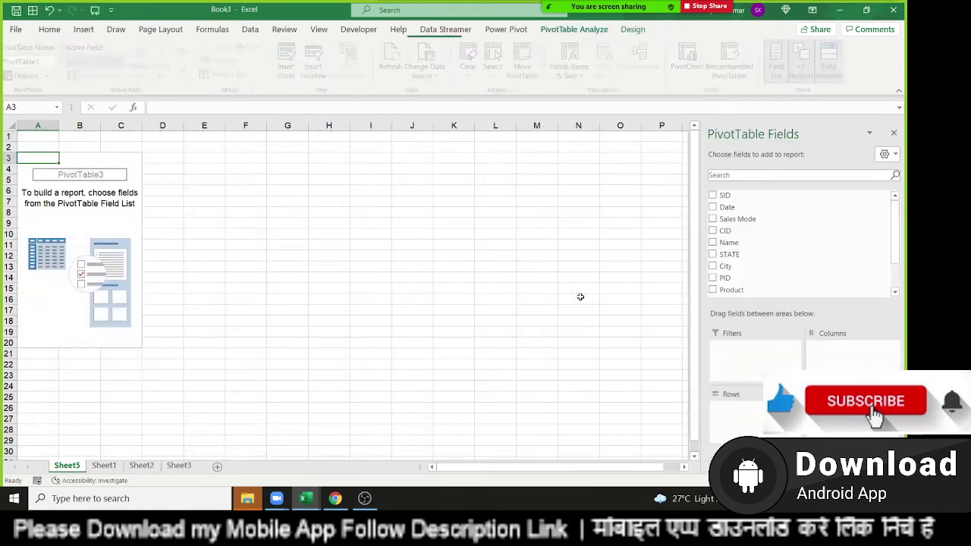
scroll(743, 274, down, 3)
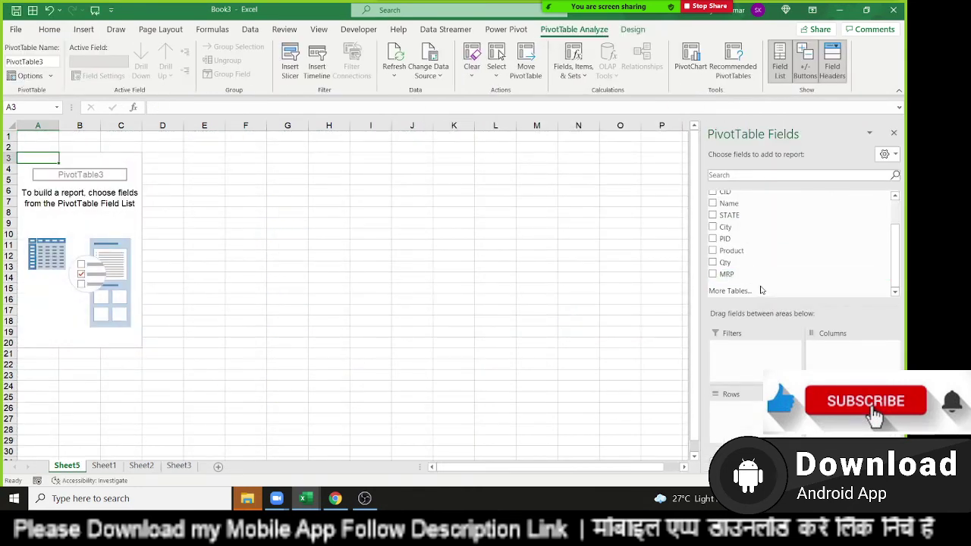
click(712, 203)
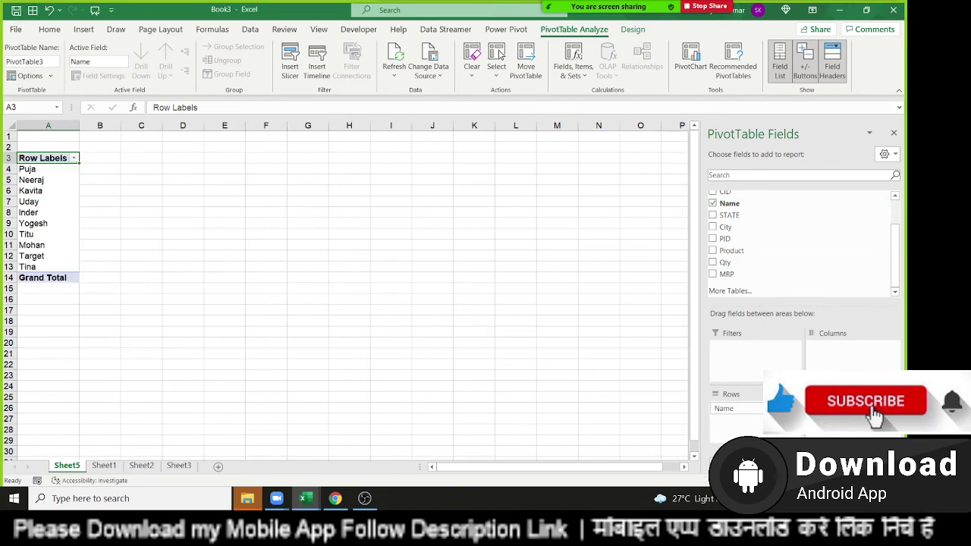
- Add Qty as a Sum and MRP summarized as Average to the pivot values
click(713, 262)
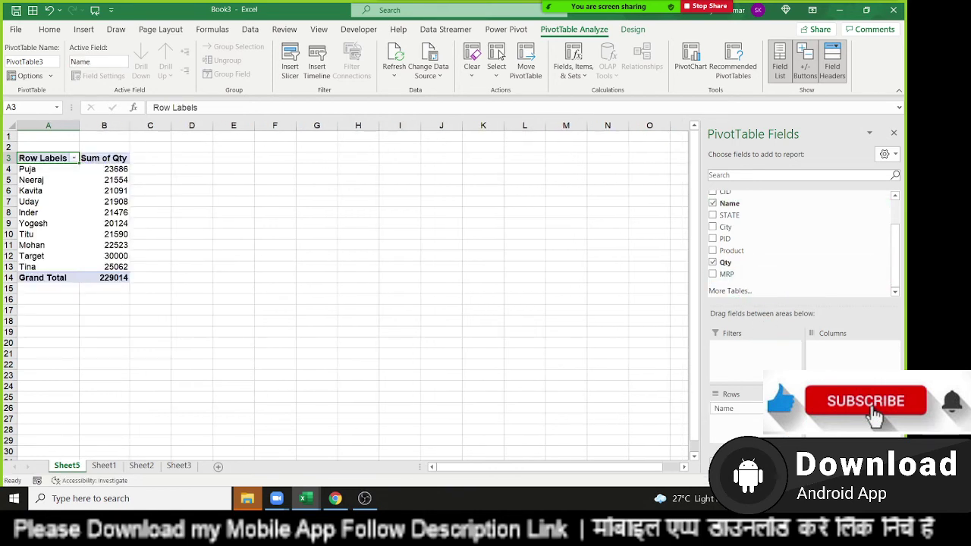
click(712, 273)
right_click(801, 274)
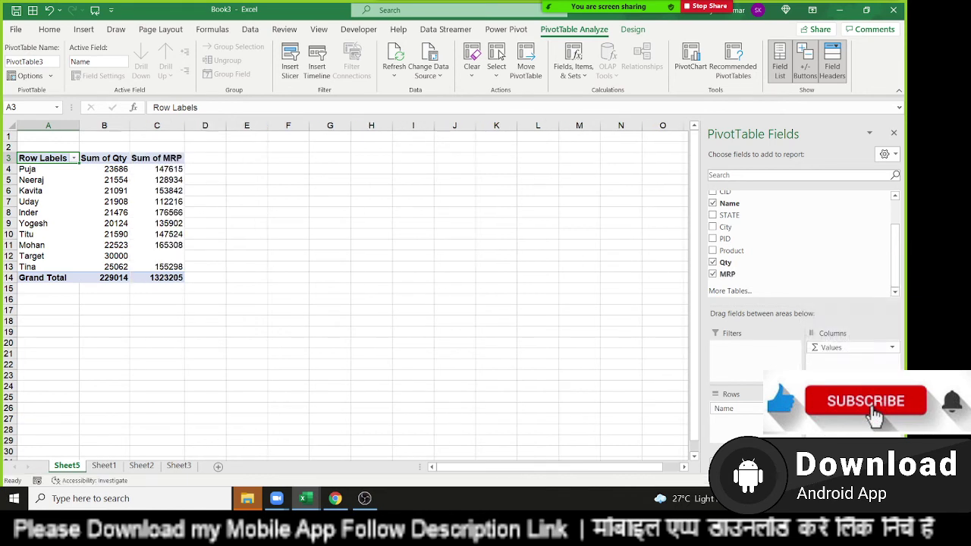
right_click(801, 274)
click(849, 410)
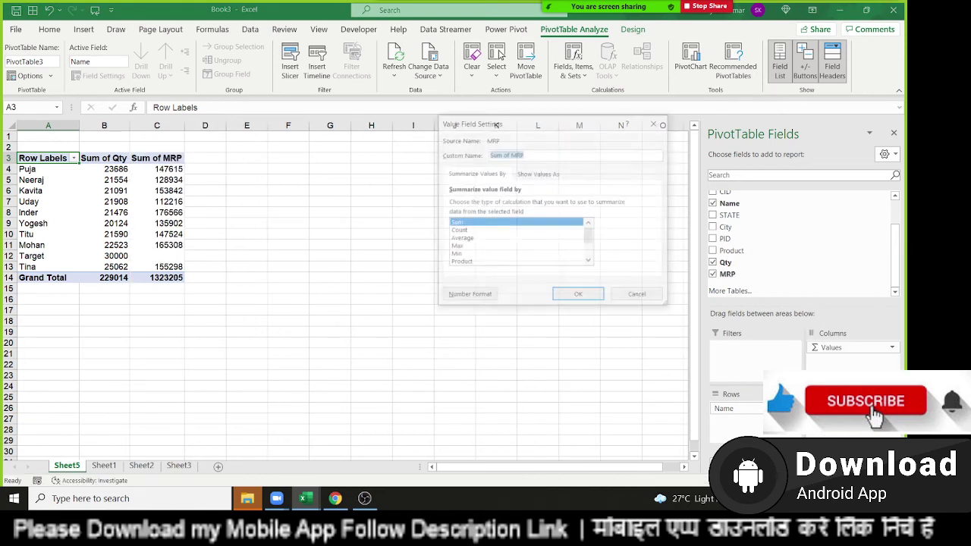
click(458, 231)
click(464, 240)
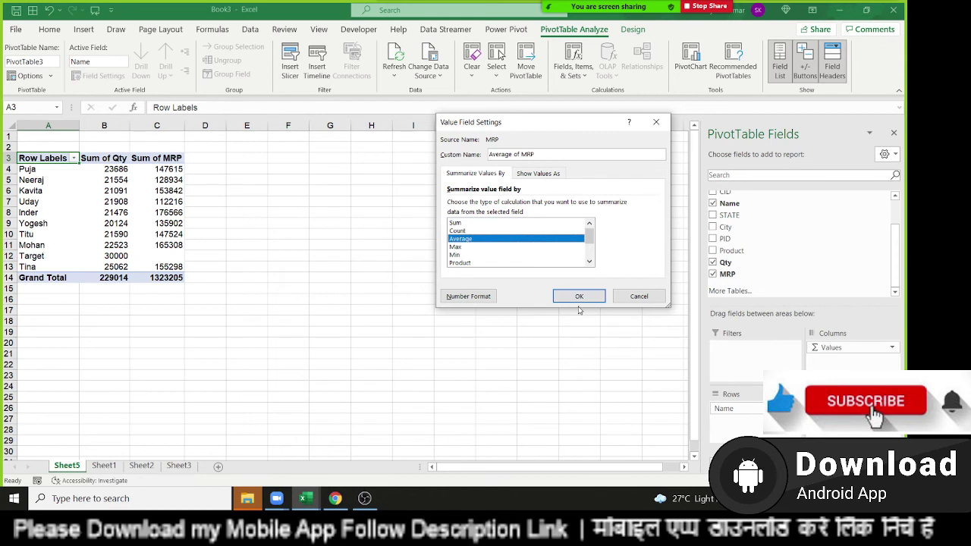
click(576, 297)
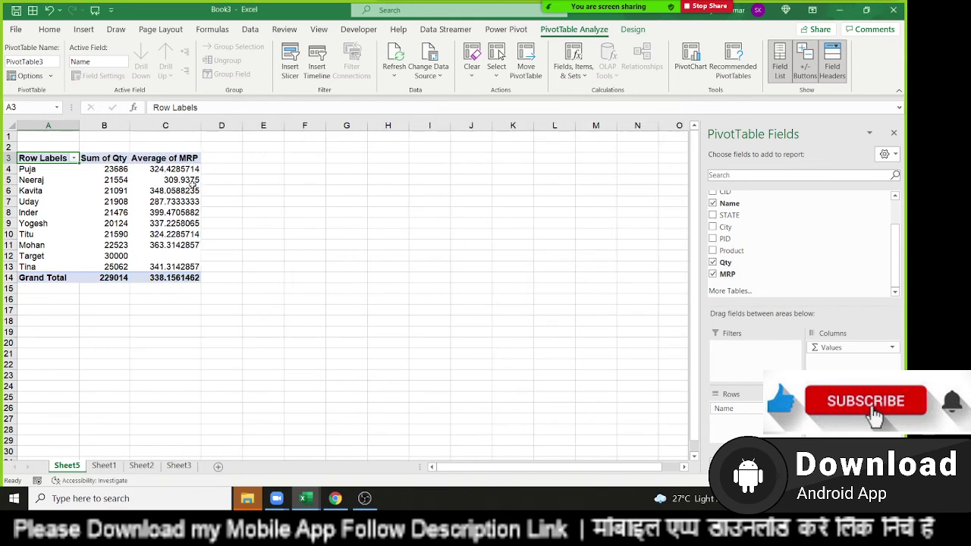
click(186, 187)
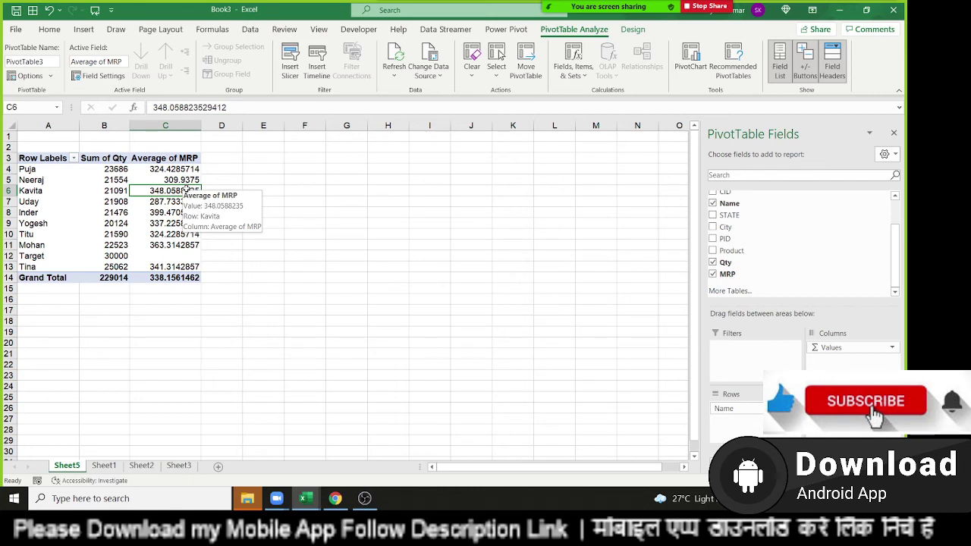
- Add a calculated field named Total with formula =Qty*MRP to the pivot
click(574, 64)
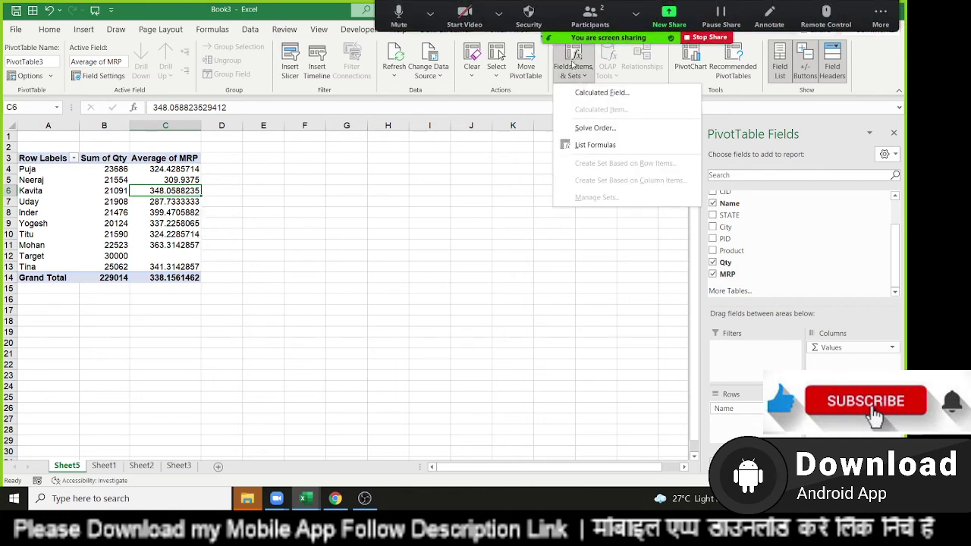
click(601, 91)
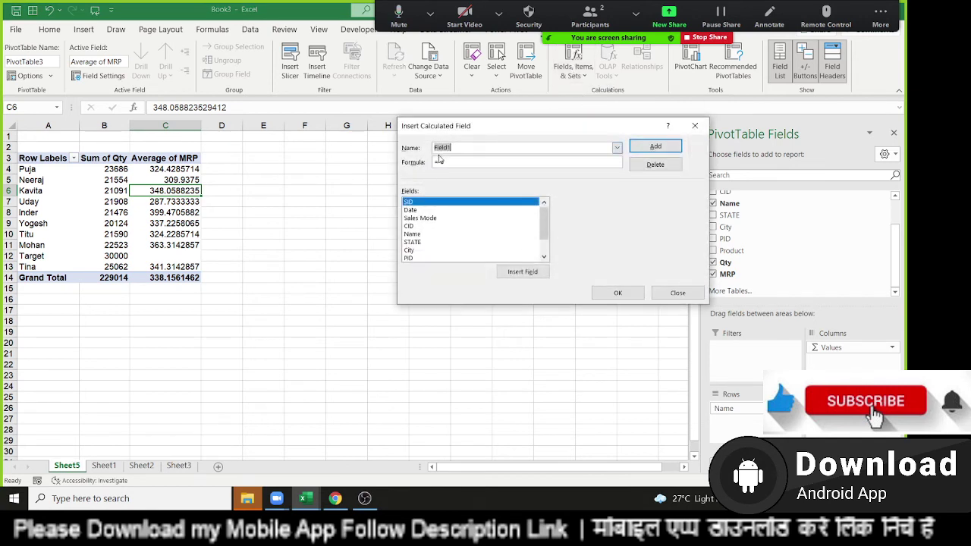
text(Total)
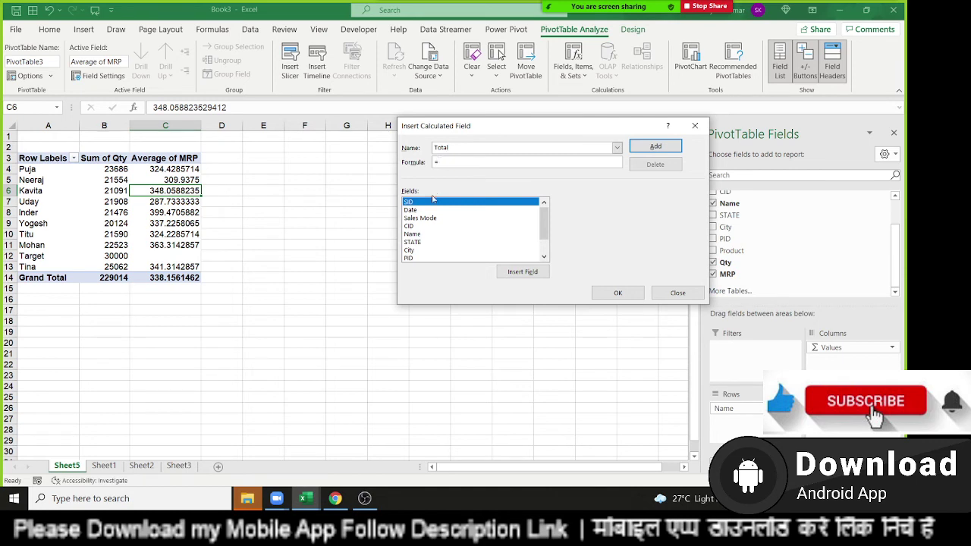
scroll(427, 245, down, 1)
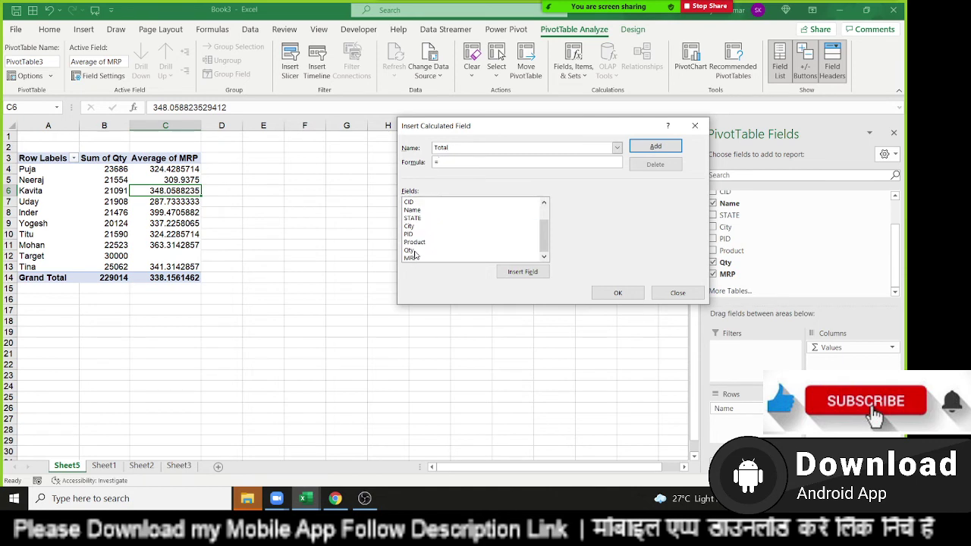
click(414, 251)
click(520, 273)
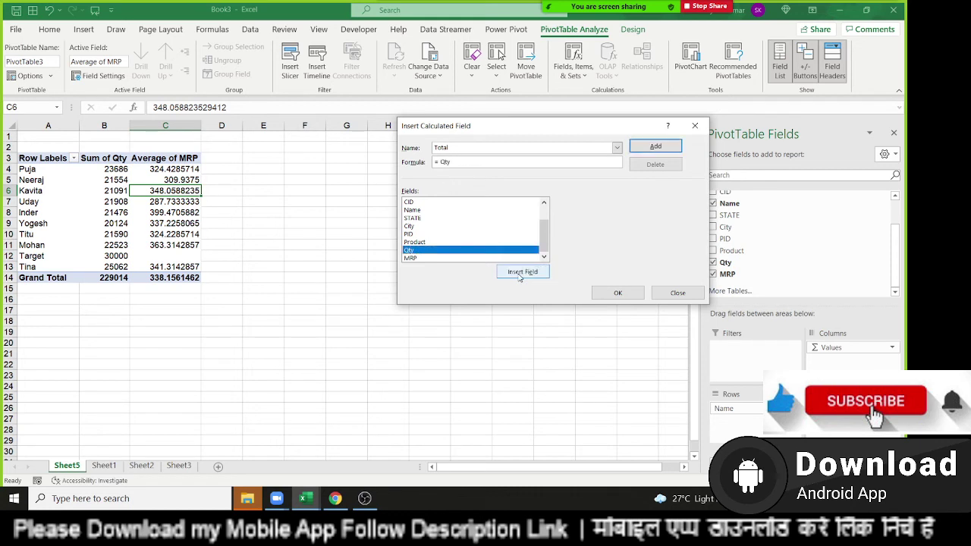
double_click(461, 258)
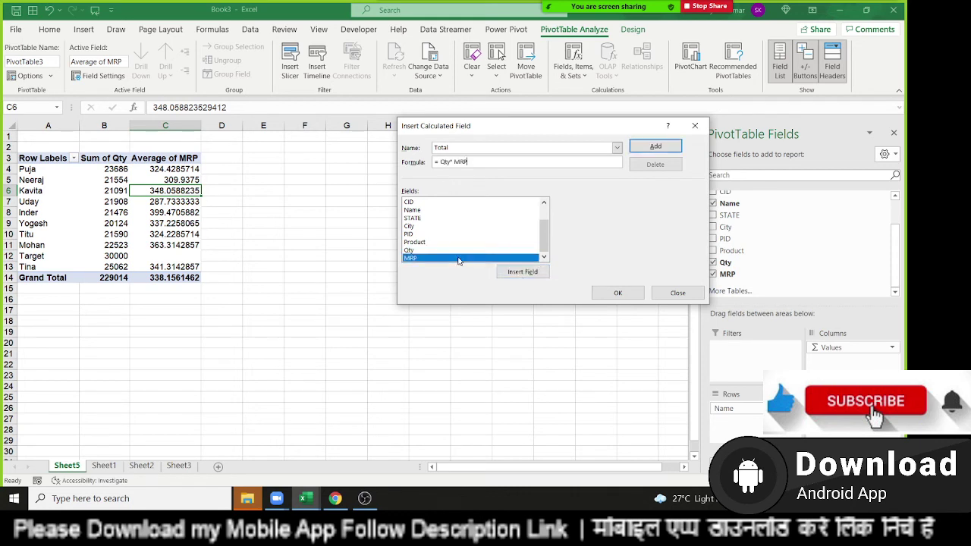
click(655, 146)
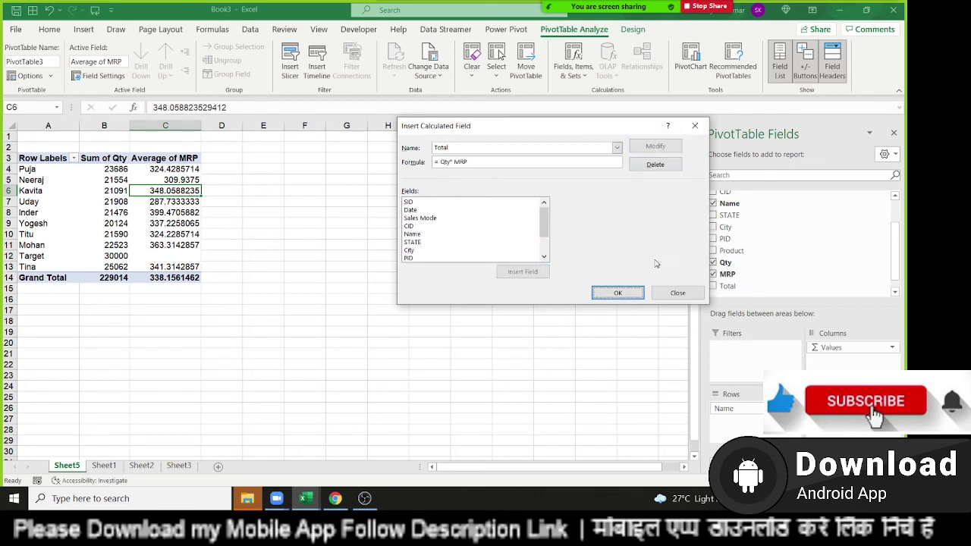
click(617, 293)
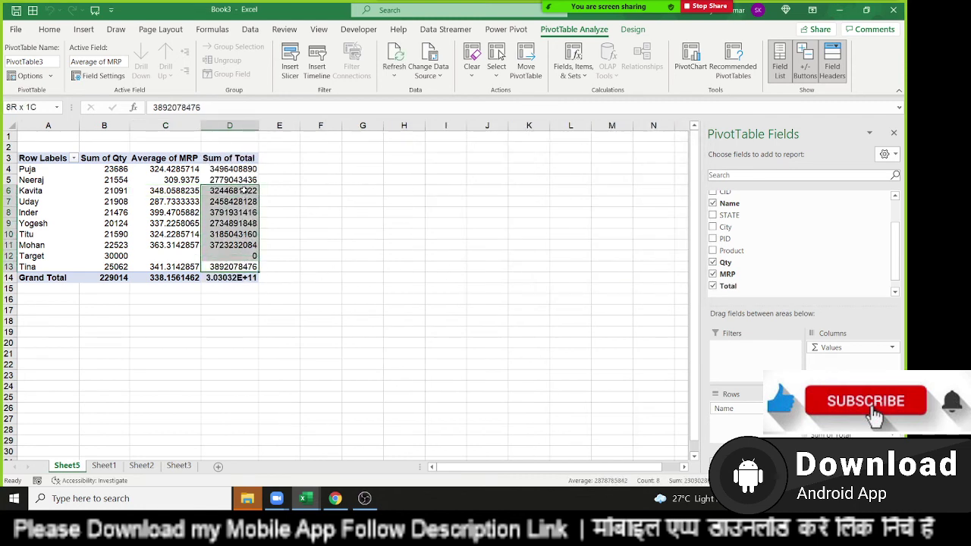
drag(246, 266, 247, 169)
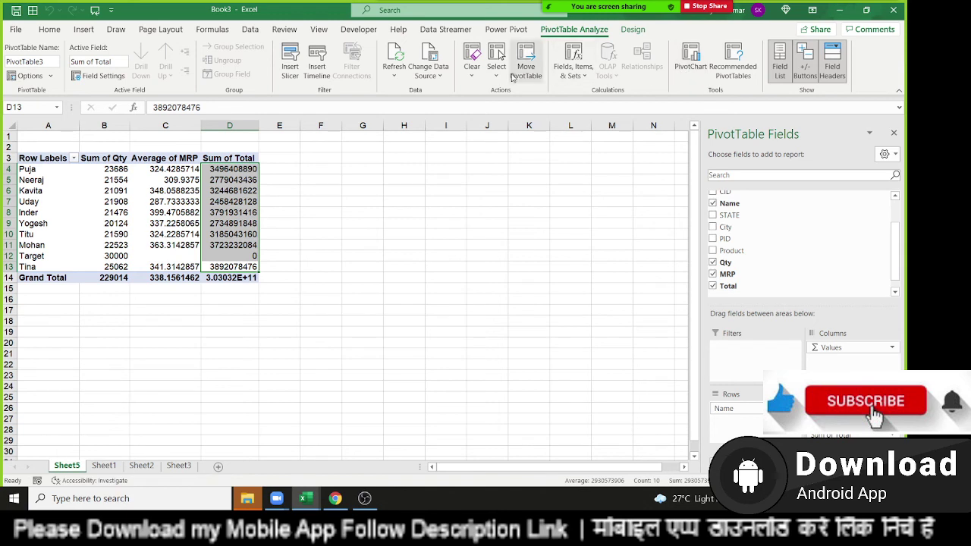
- Add a calculated field named GST with formula =Total*18%, creating a Sum of GST column
click(574, 68)
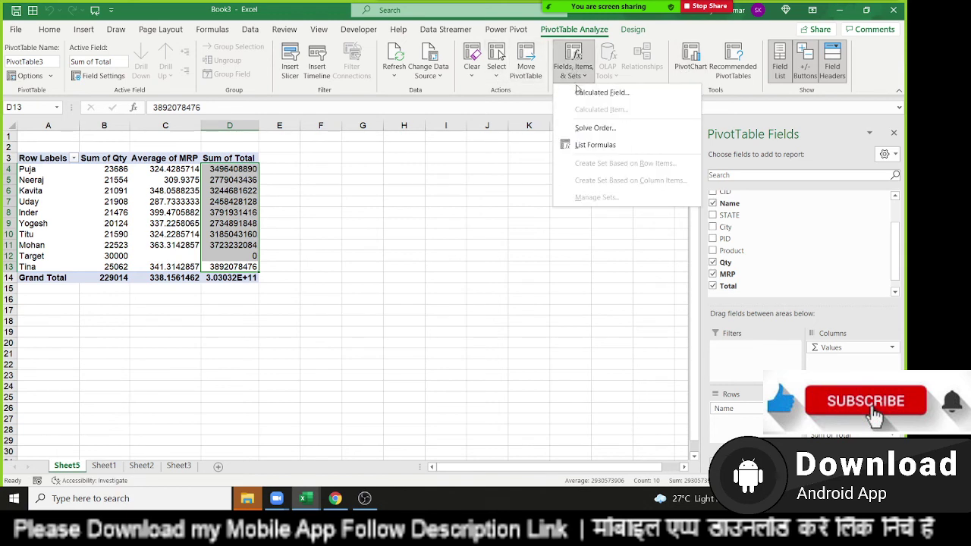
click(584, 92)
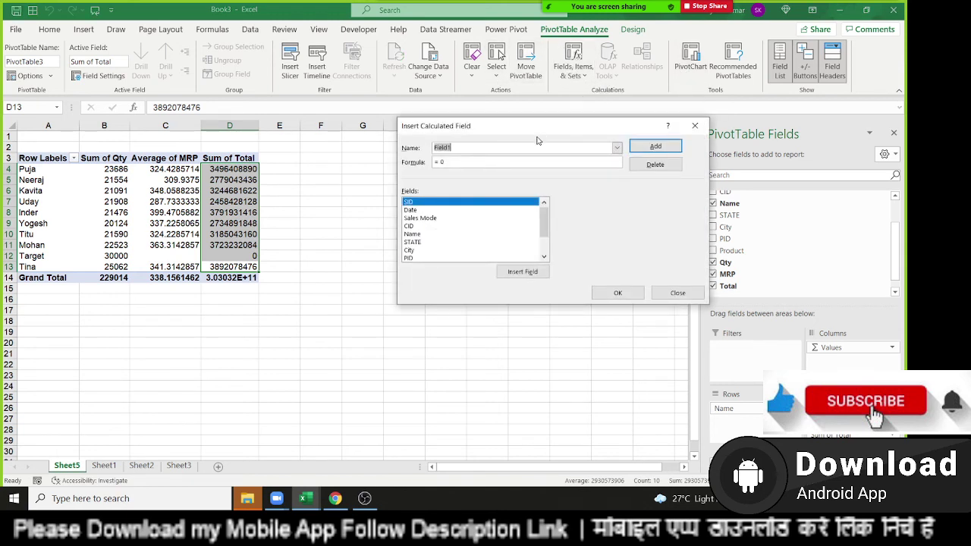
text(GST)
key(Tab)
scroll(515, 212, down, 2)
click(425, 258)
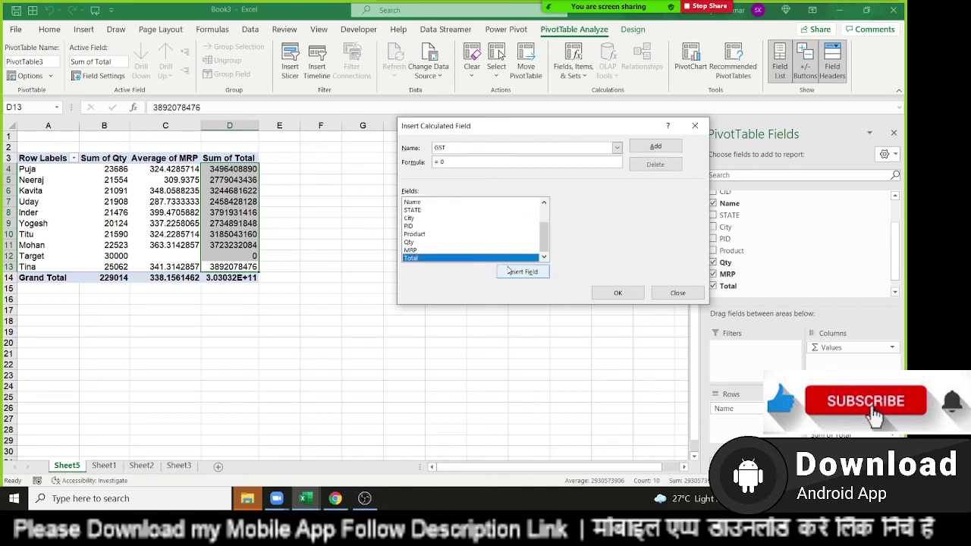
click(509, 271)
text(18)
text(%)
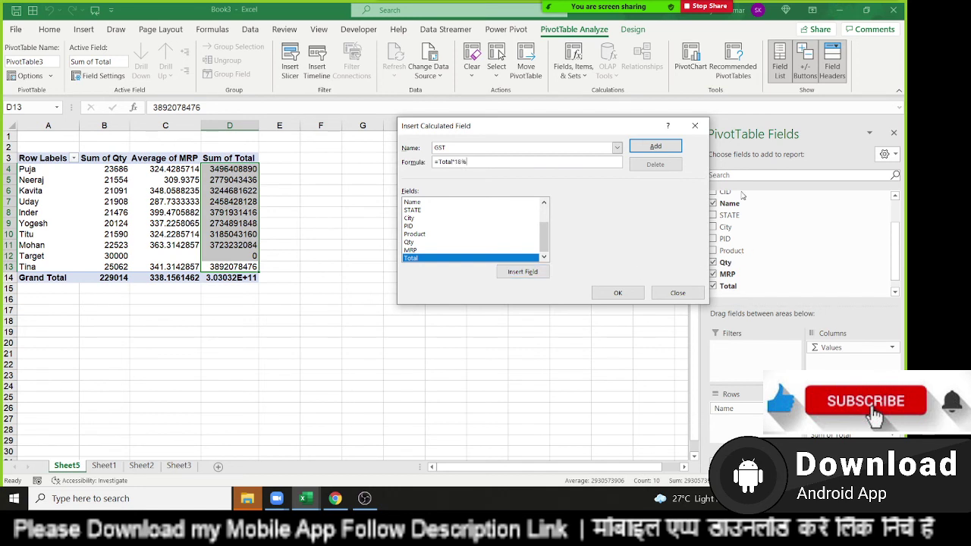
click(645, 146)
click(615, 293)
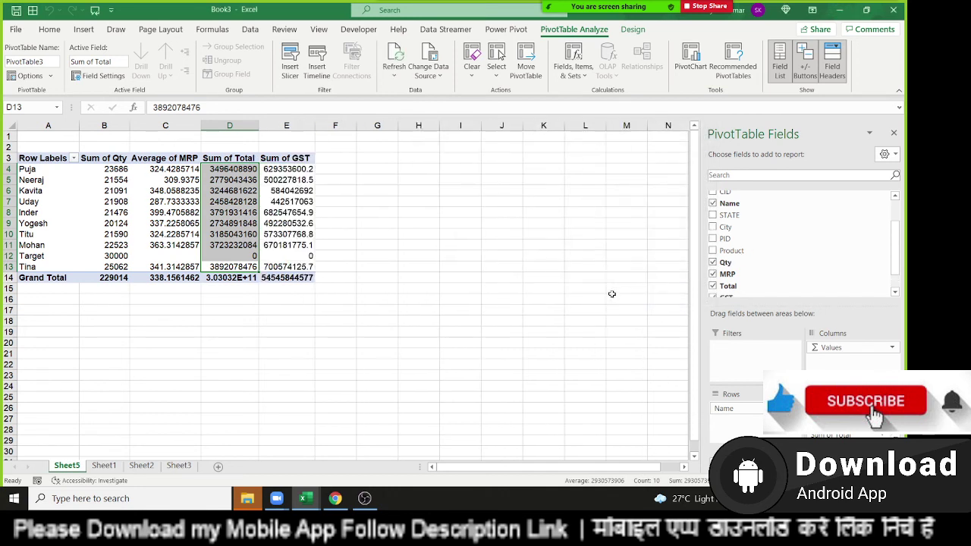
click(264, 179)
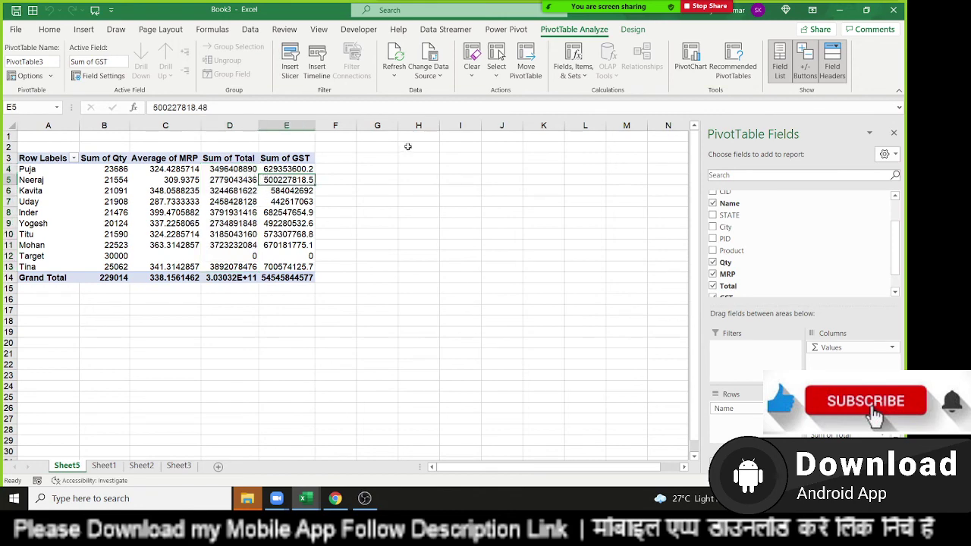
click(573, 68)
- Start a calculated field named GTotal with the formula Total+GST
click(595, 94)
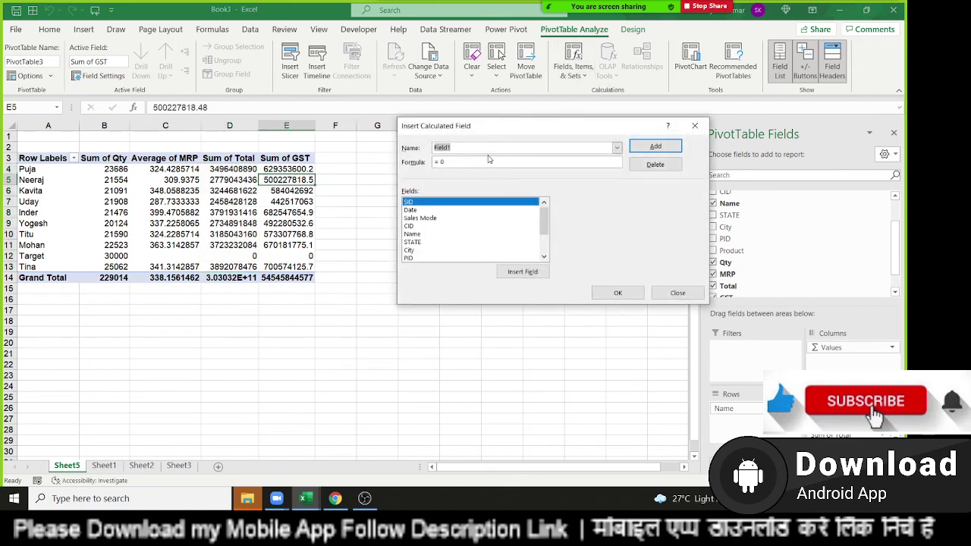
text(GTotal)
key(Tab)
text(=)
scroll(409, 243, down, 1)
scroll(409, 255, down, 1)
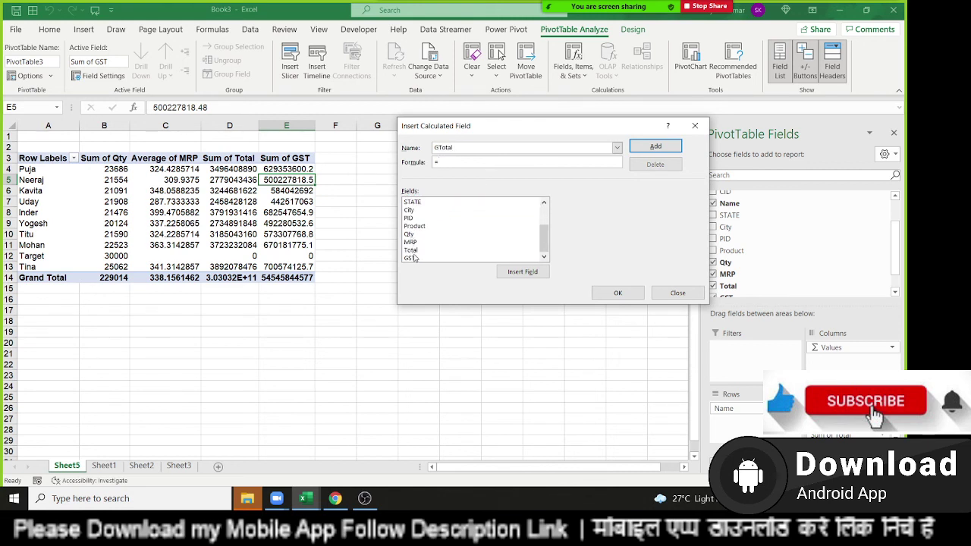
click(411, 257)
click(508, 273)
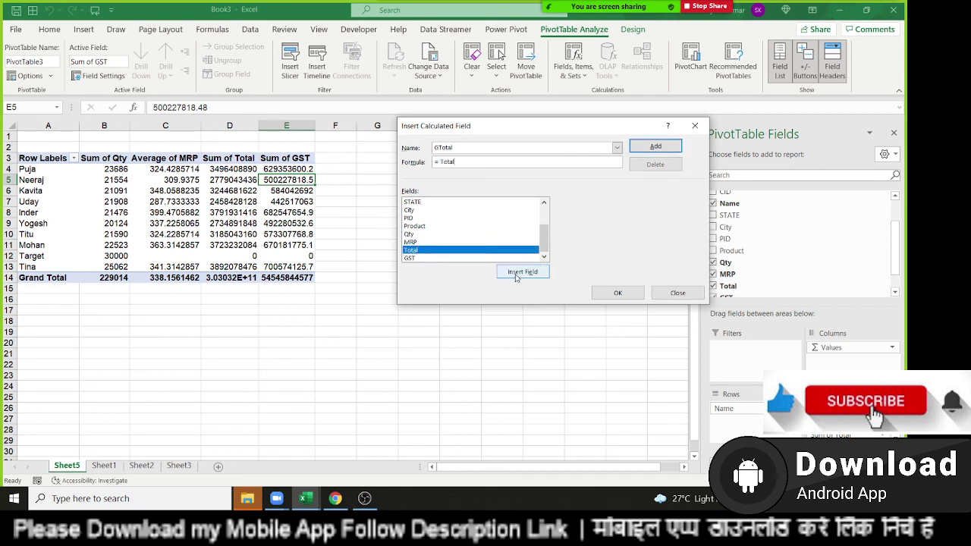
text(+)
click(462, 259)
double_click(462, 259)
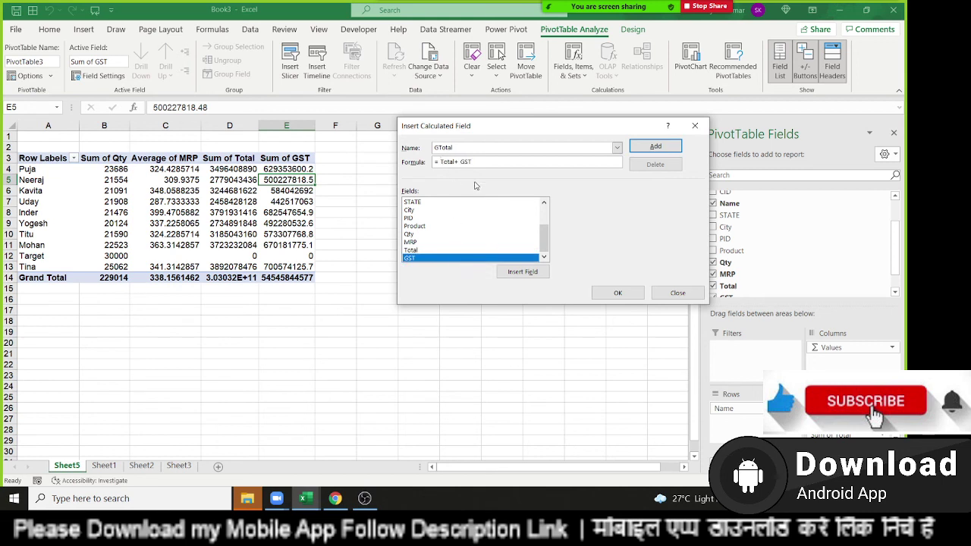
- Round the GTotal formula to =ROUND(Total+GST,0) and add it to the pivot
text(round)
text(()
text(0)
click(655, 147)
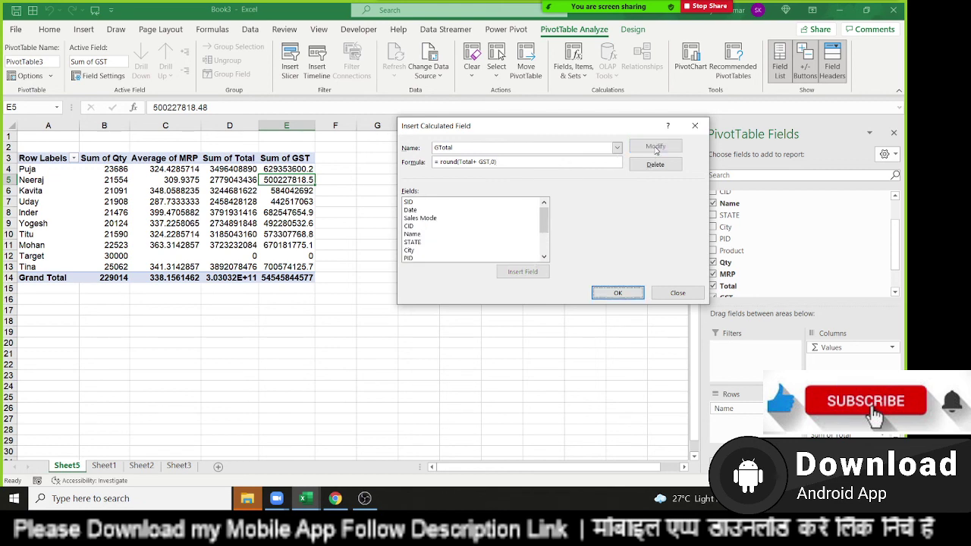
click(619, 294)
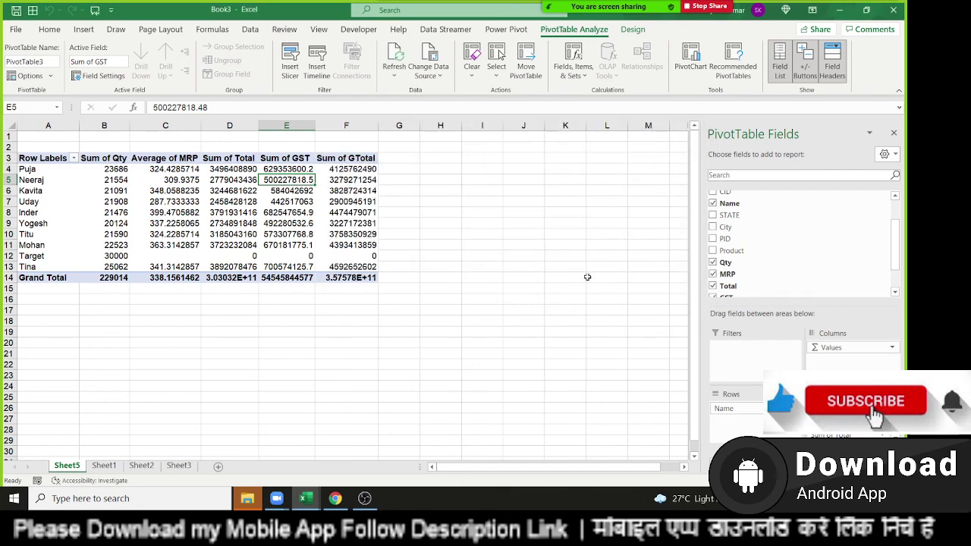
click(352, 191)
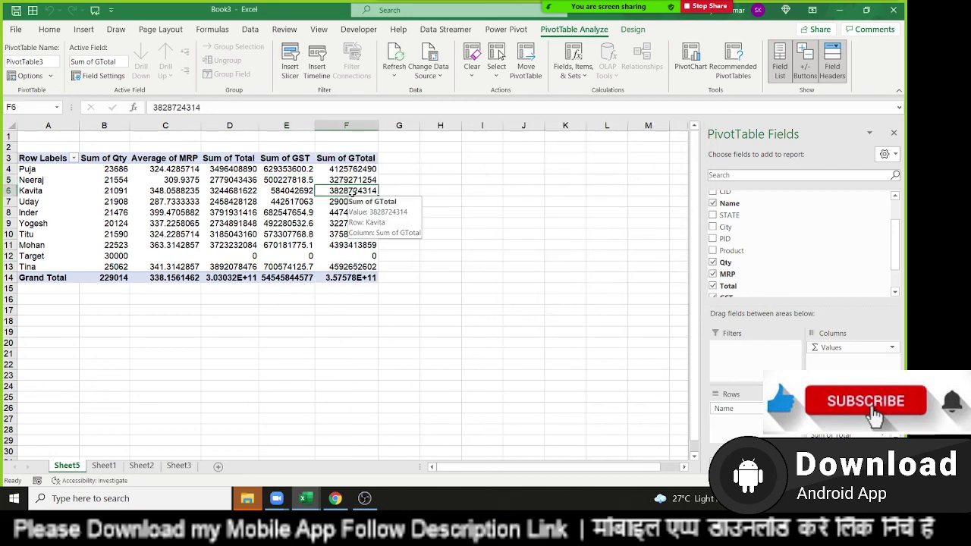